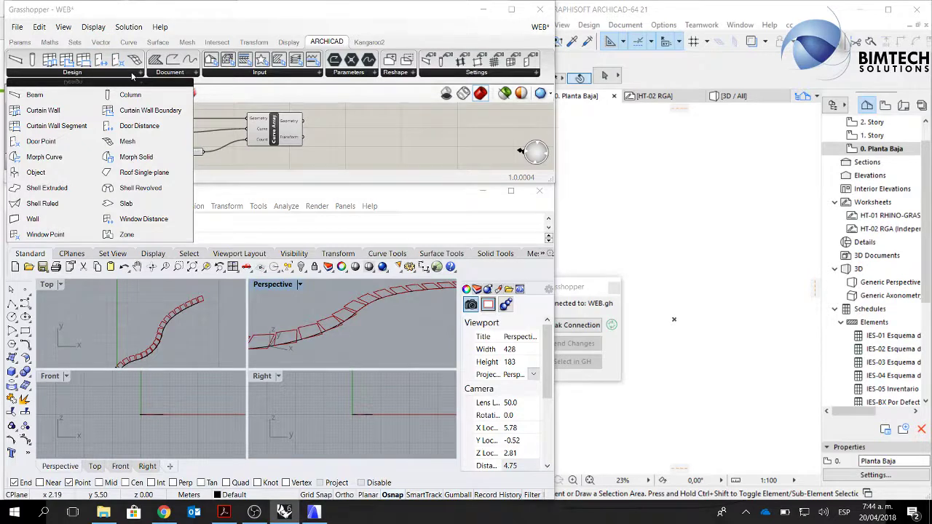
Add an ARCHICAD Slab component and connect the Curve Array's Geometry output to its Polygon input.
left_click(126, 204)
left_click(375, 125)
scroll(375, 126, "up", 3)
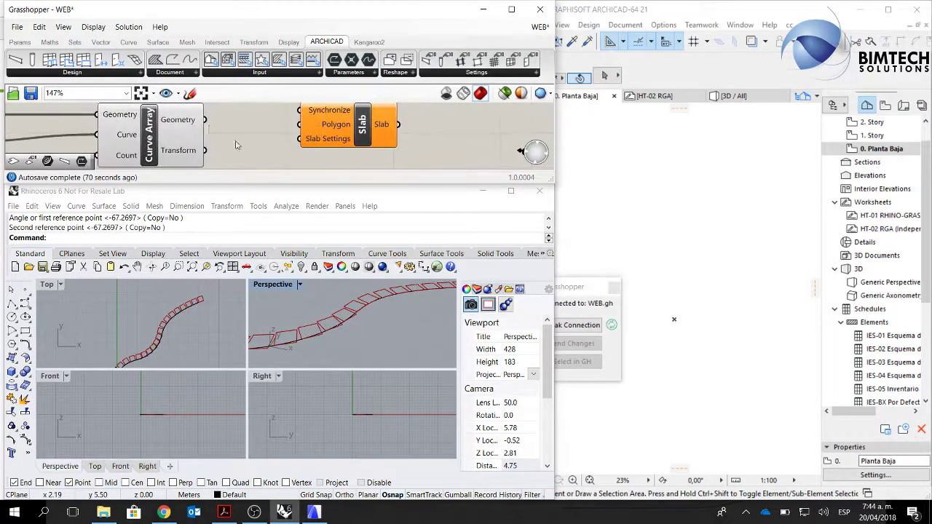
left_click_drag(206, 120, 299, 125)
scroll(350, 137, "down", 3)
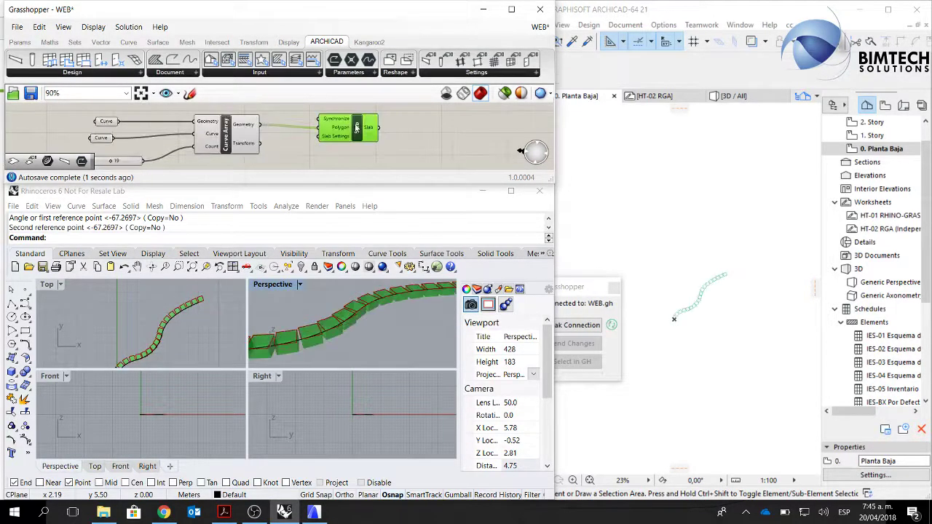
Examine the generated row of slabs in the ARCHICAD floor plan of the ground story.
scroll(335, 126, "up", 2)
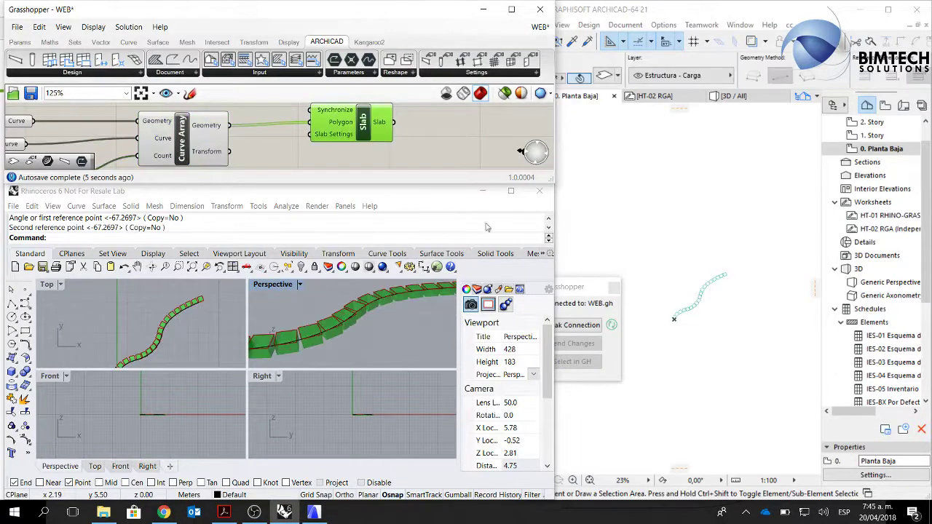
scroll(324, 347, "up", 2)
scroll(361, 324, "down", 2)
scroll(681, 318, "up", 3)
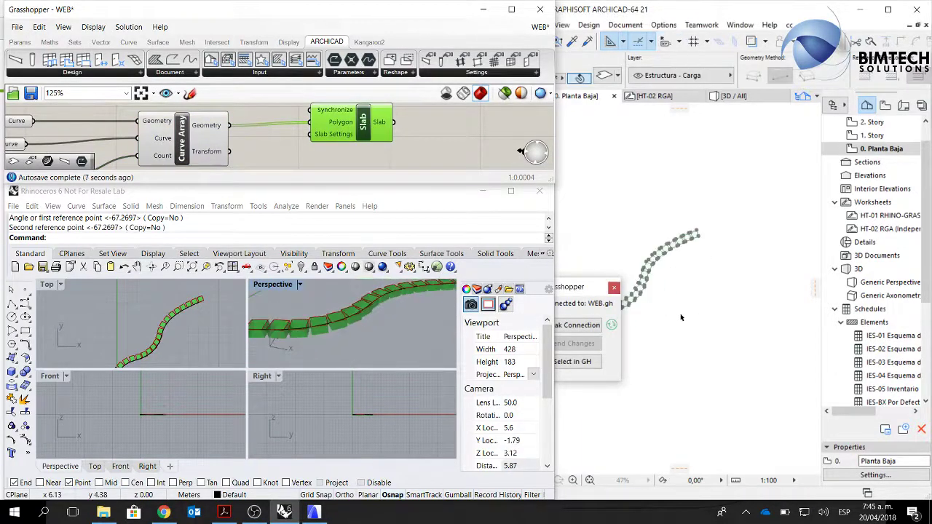
right_click(748, 258)
left_click(689, 283)
middle_click_drag(683, 290, 749, 263)
Open the ARCHICAD 3D view of the whole model and examine the curved row of slabs up close.
left_click(732, 95)
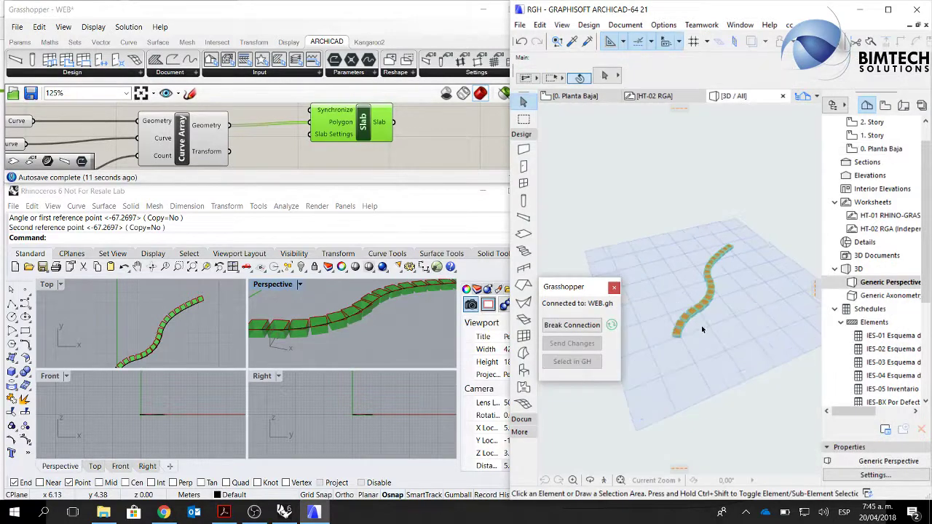
middle_click_drag(686, 338, 668, 312, "shift")
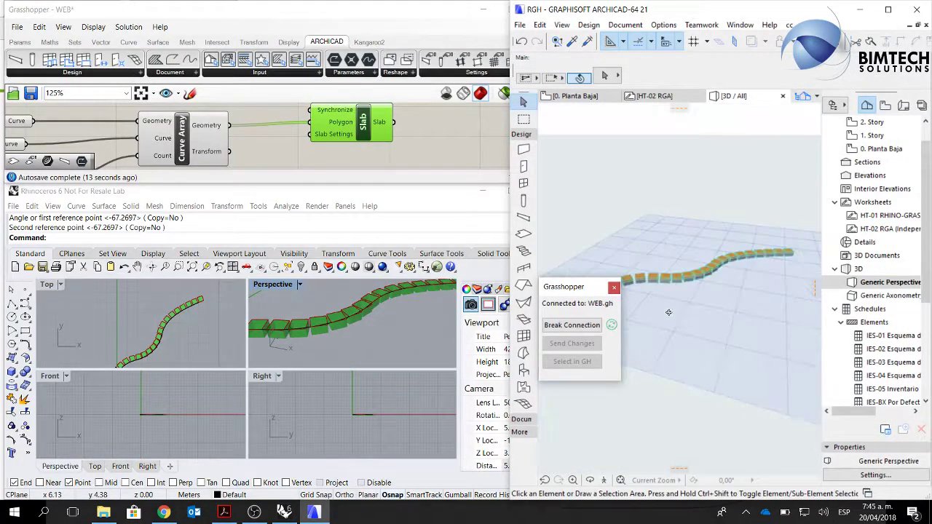
scroll(703, 280, "up", 2)
middle_click_drag(703, 280, 730, 252)
scroll(670, 227, "up", 2)
scroll(671, 229, "down", 3)
scroll(712, 216, "up", 2)
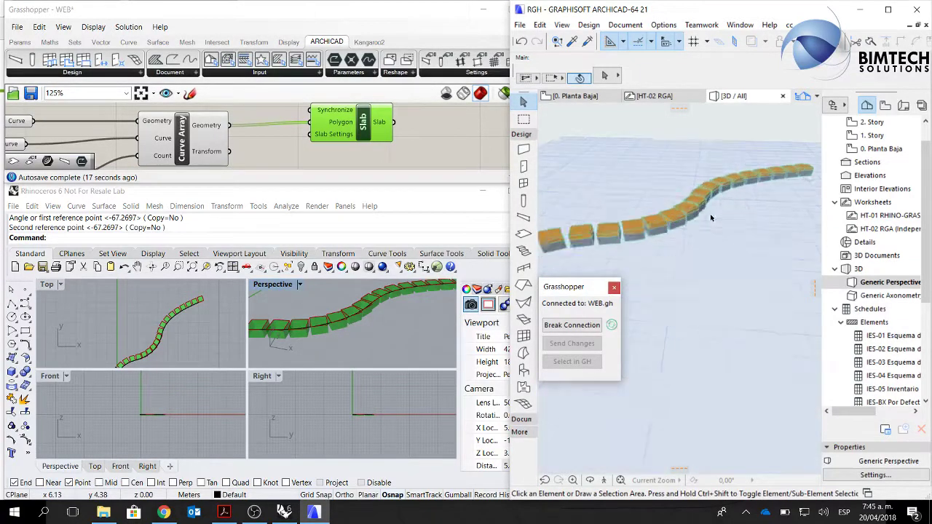
scroll(665, 227, "up", 1)
Review the classification and property values of one slab in the row, leaving its settings unchanged.
left_click(667, 225)
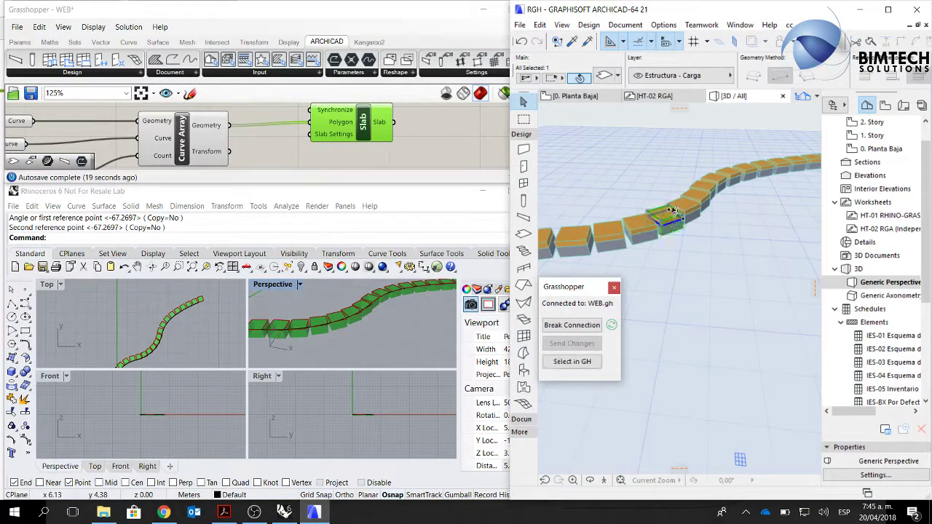
double_click(677, 211)
scroll(656, 329, "down", 6)
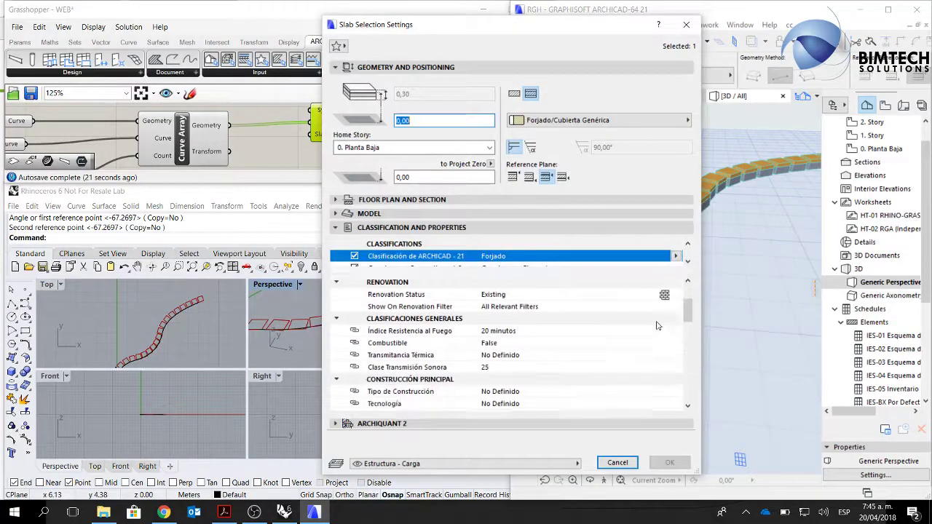
scroll(655, 330, "down", 4)
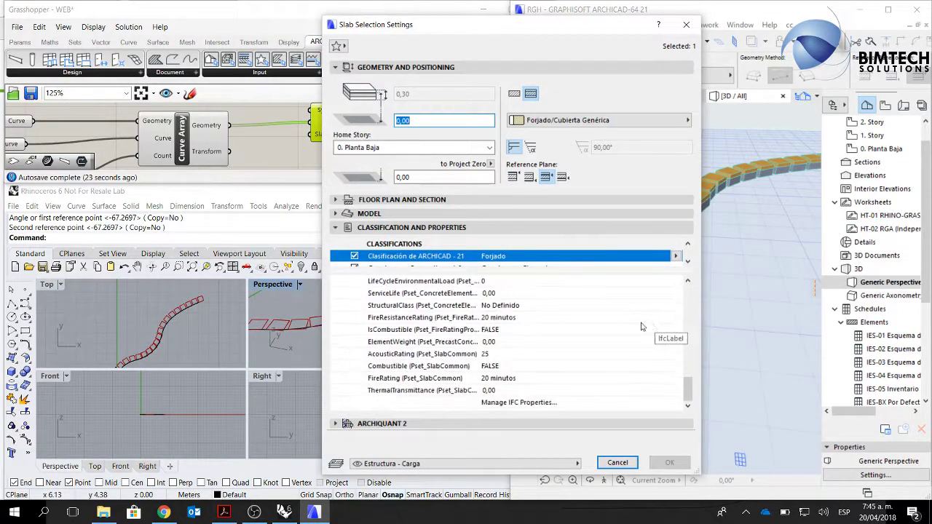
scroll(583, 343, "up", 10)
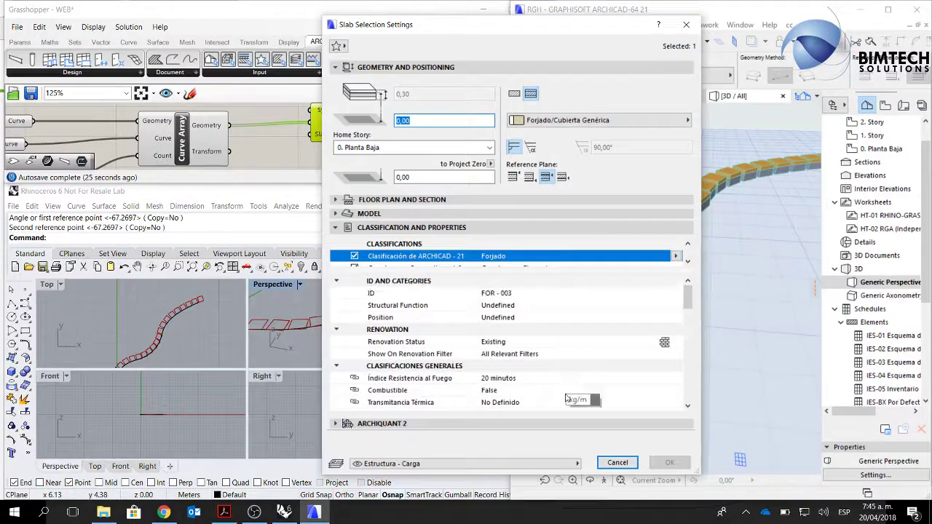
key("Escape")
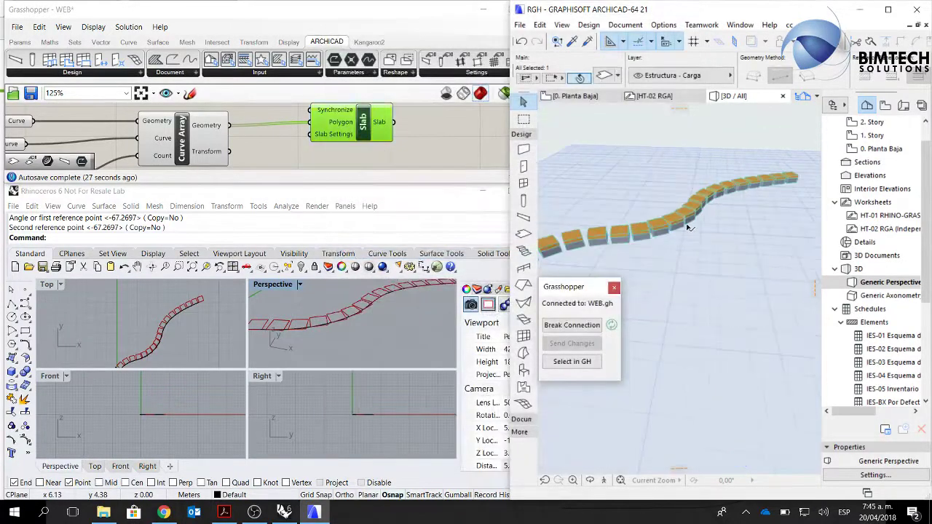
middle_click_drag(690, 228, 718, 200, "shift")
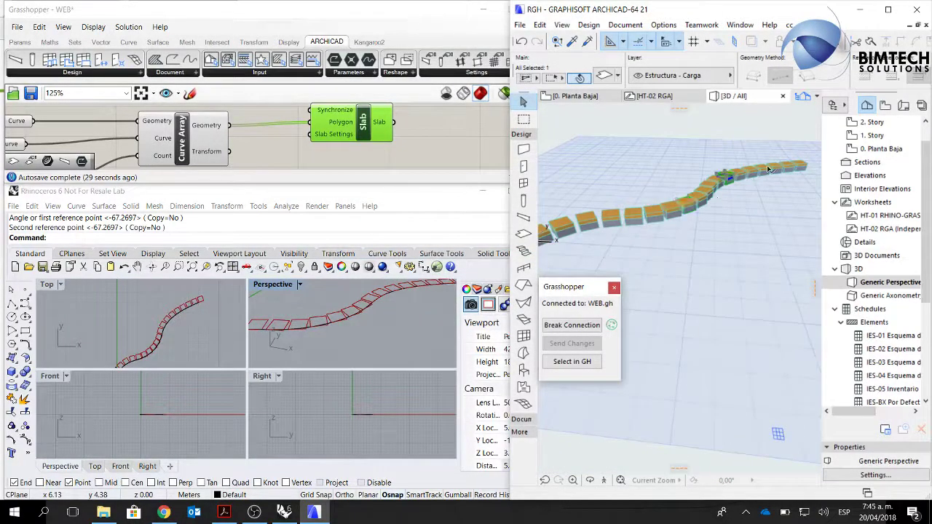
scroll(679, 256, "down", 1)
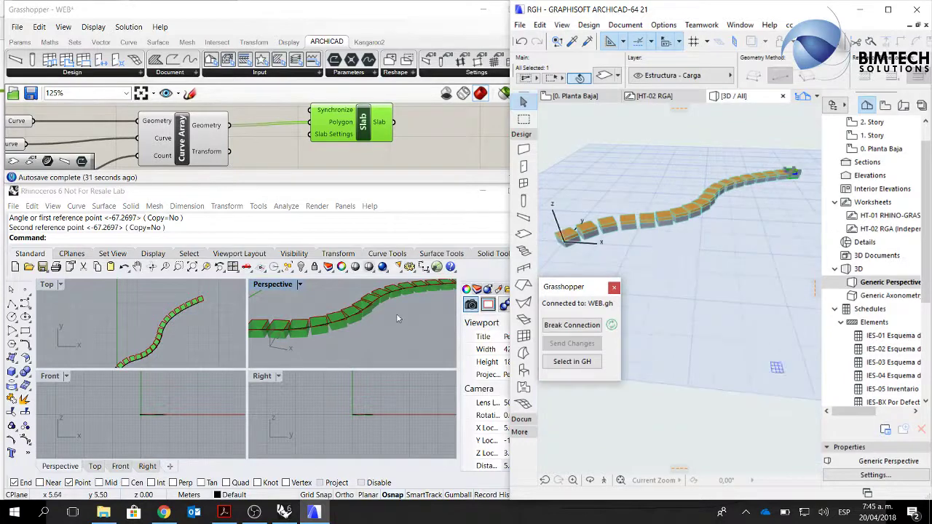
Switch to Rhino and pull the path curve's middle control point outward in the Top viewport to reshape the slab row.
left_click(132, 332)
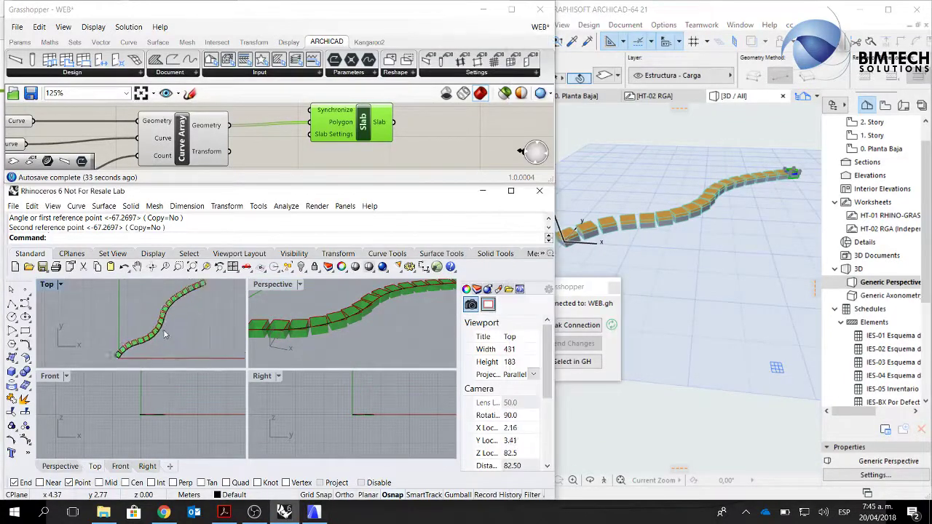
left_click(157, 335)
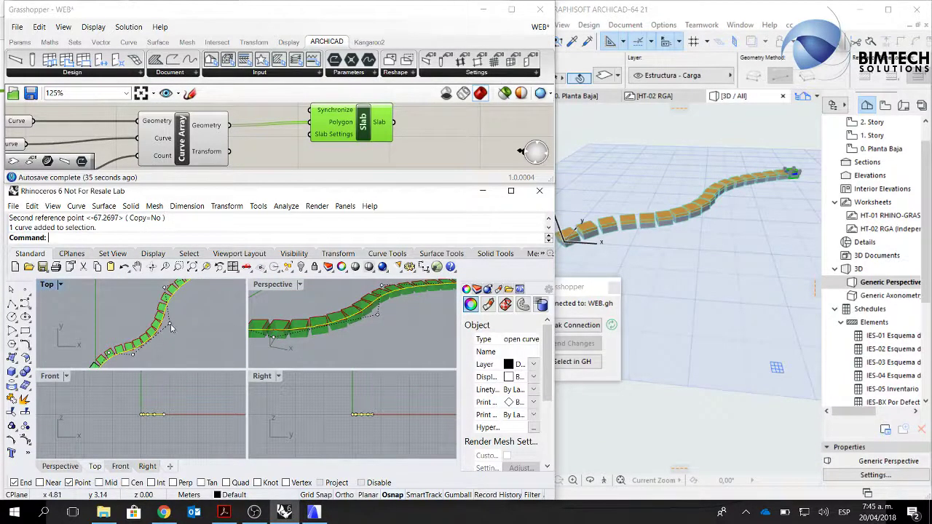
left_click(172, 329)
left_click_drag(172, 328, 190, 332)
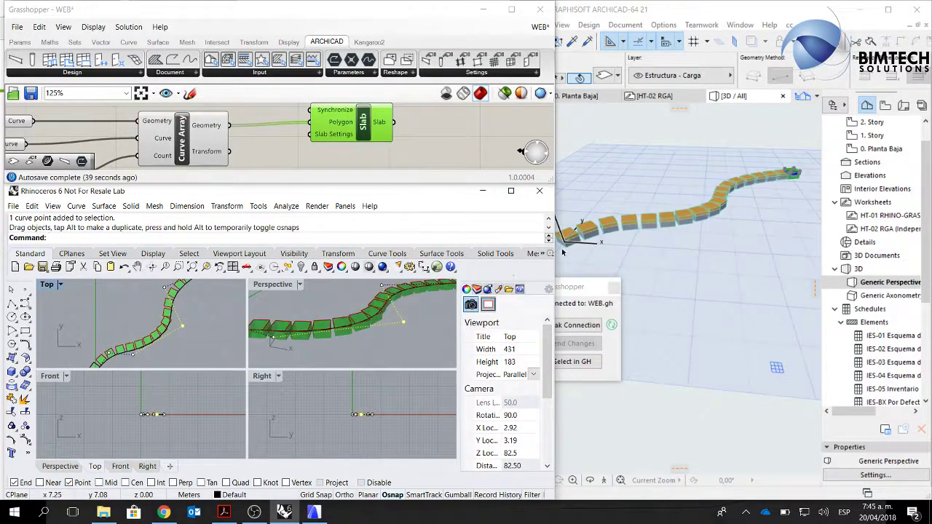
Move the path curve's middle control point back inward in Rhino and check the slab row in ARCHICAD's 3D view.
scroll(167, 139, "down", 3)
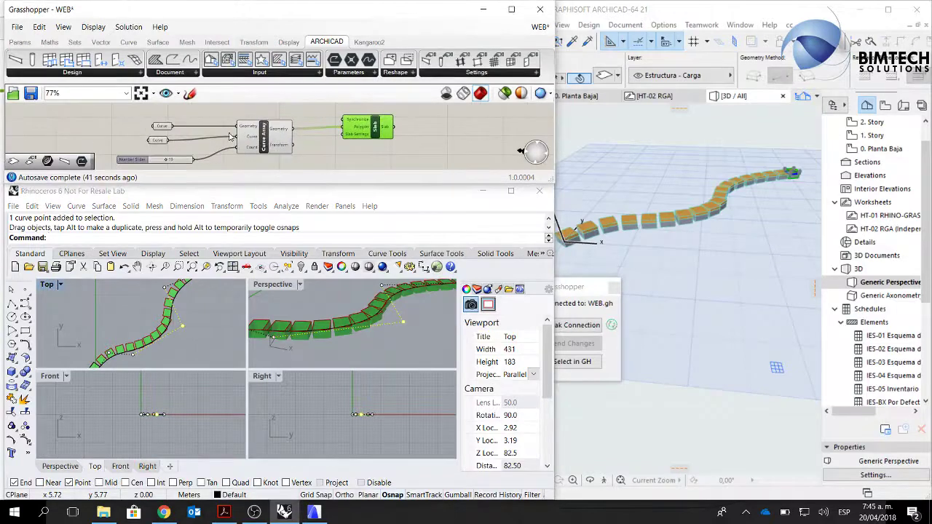
right_click_drag(172, 313, 204, 337)
left_click_drag(204, 343, 186, 337)
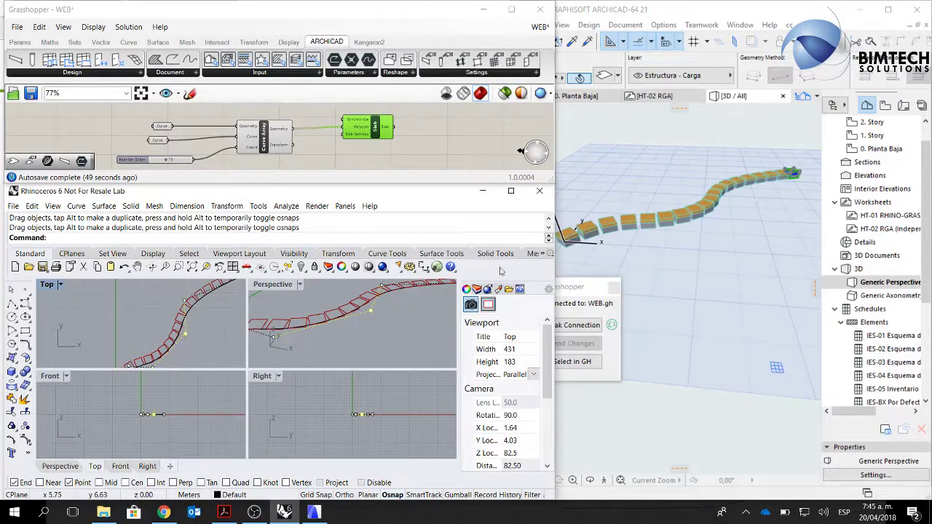
scroll(740, 206, "down", 2)
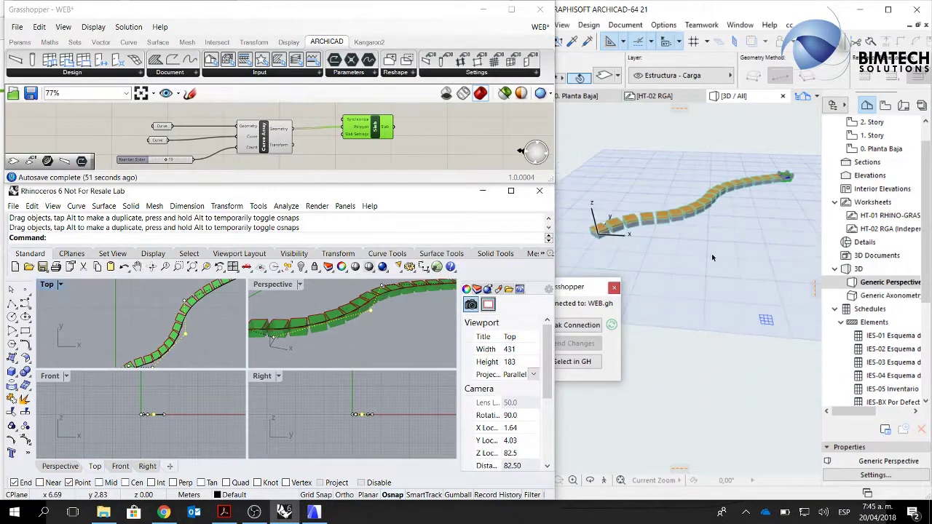
scroll(734, 212, "down", 2)
left_click(726, 212)
scroll(714, 218, "up", 3)
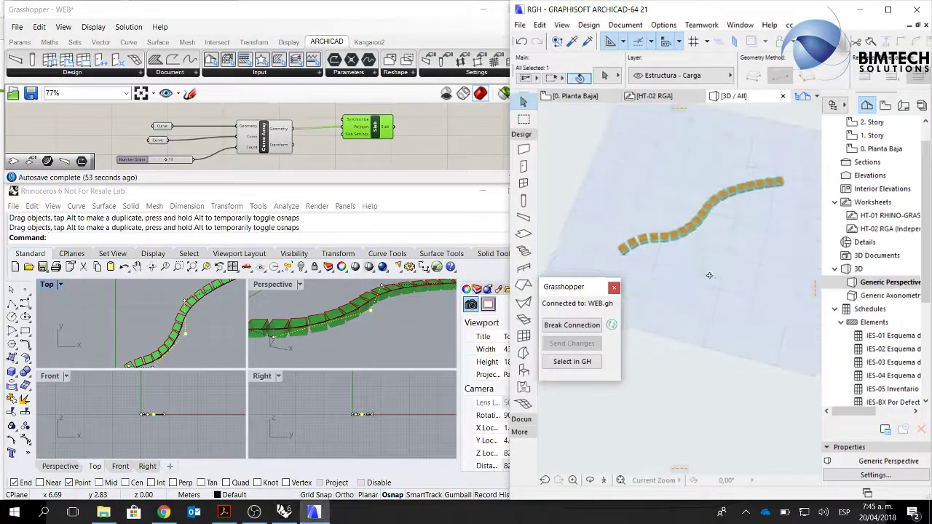
Look up the project's building materials and composites among the ARCHICAD element attributes.
left_click(663, 25)
mouse_move(612, 41)
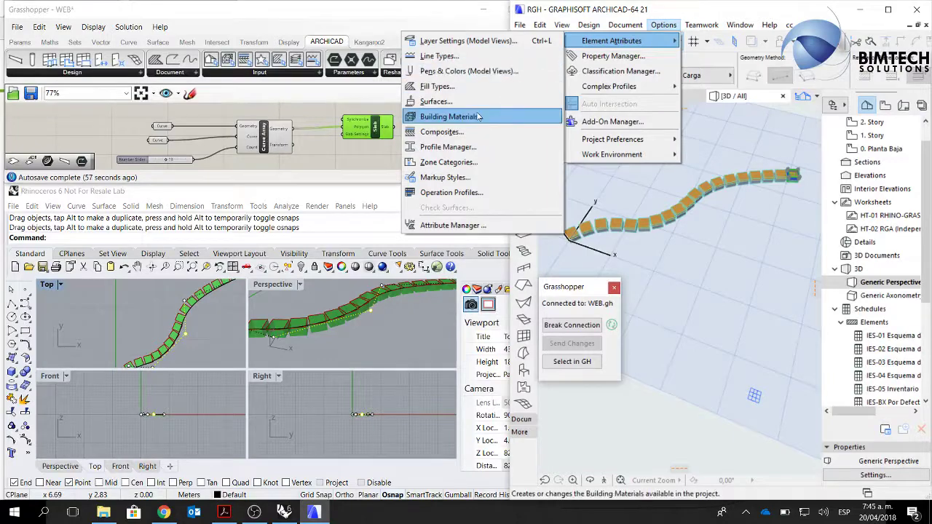
left_click(479, 116)
key("Escape")
left_click(663, 25)
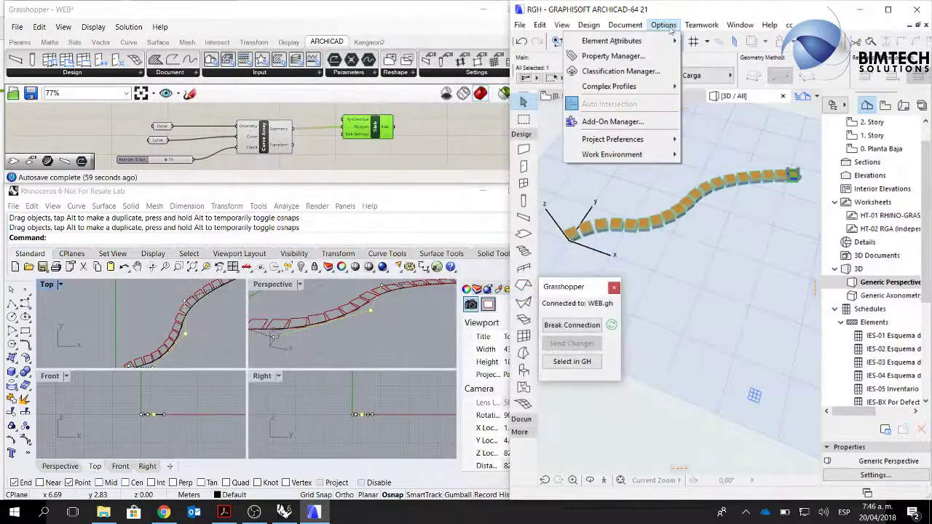
mouse_move(611, 41)
left_click(510, 129)
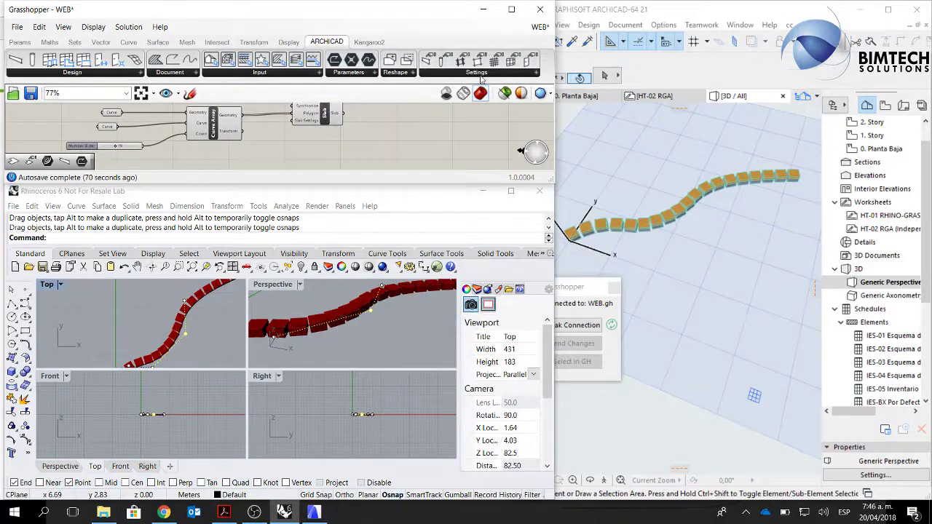
Switch to Grasshopper and add the ARCHICAD composite Slab Settings component to the canvas.
left_click(482, 74)
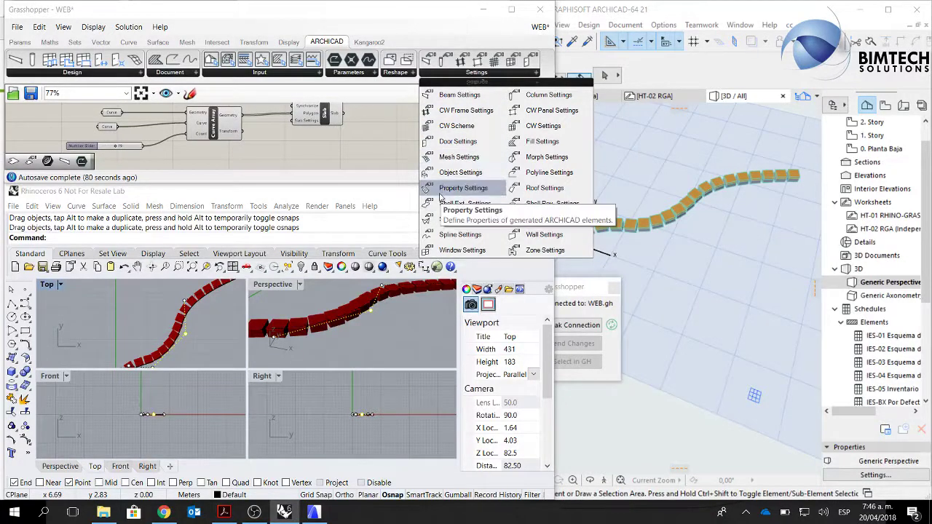
left_click_drag(545, 219, 441, 145)
scroll(369, 134, "down", 3)
left_click(371, 134)
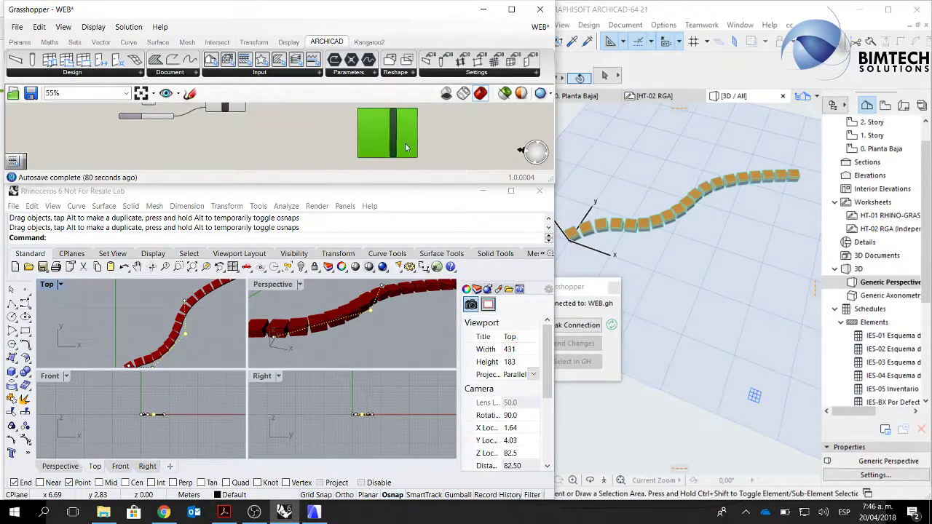
Reposition the Slab Settings component directly beneath the Curve Array component.
scroll(397, 154, "up", 3)
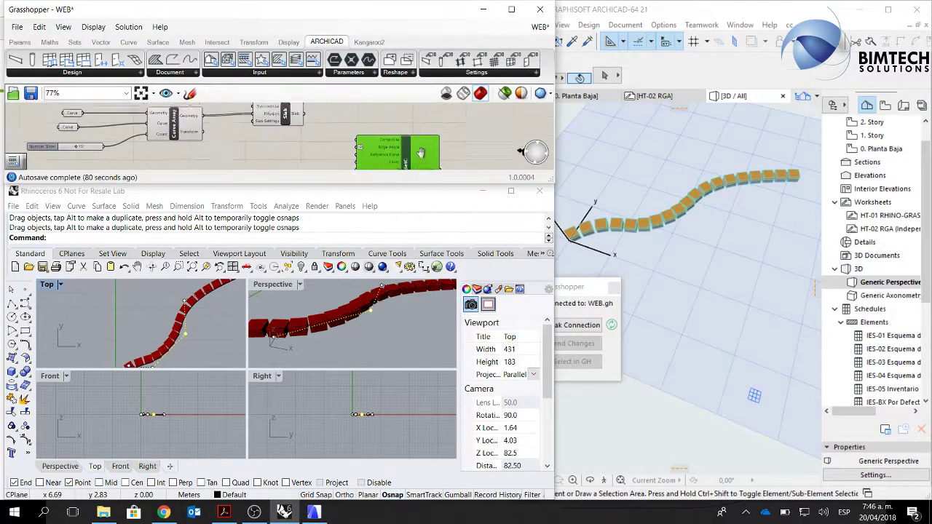
scroll(378, 132, "down", 2)
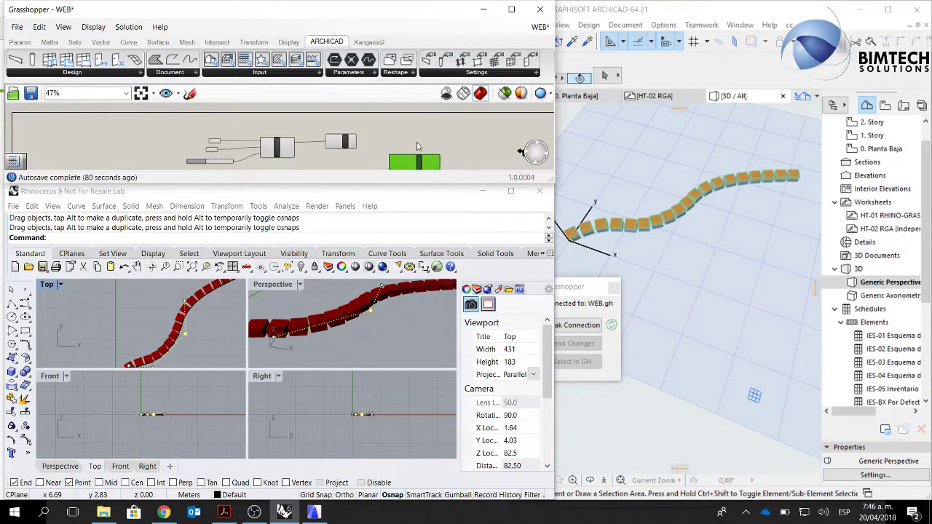
left_click_drag(419, 160, 315, 158)
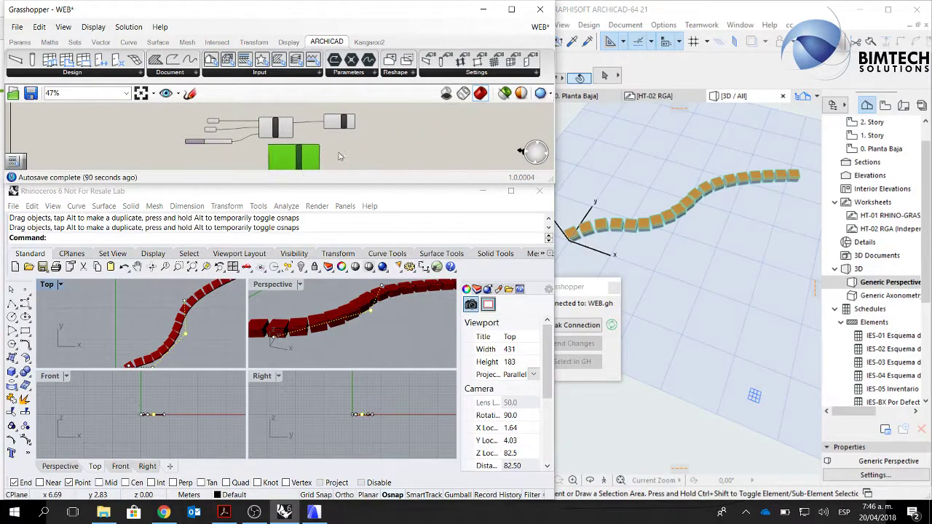
scroll(338, 153, "up", 2)
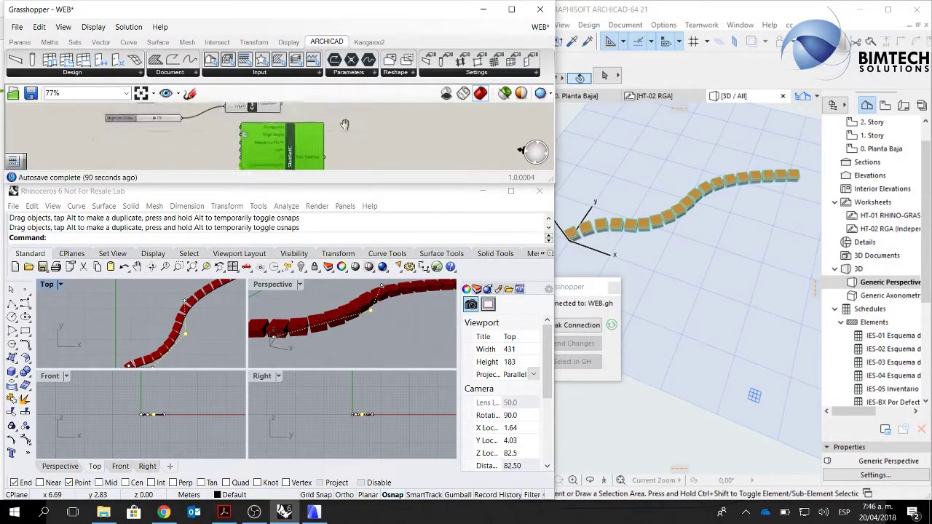
scroll(300, 149, "down", 2)
scroll(291, 149, "up", 2)
left_click(291, 150)
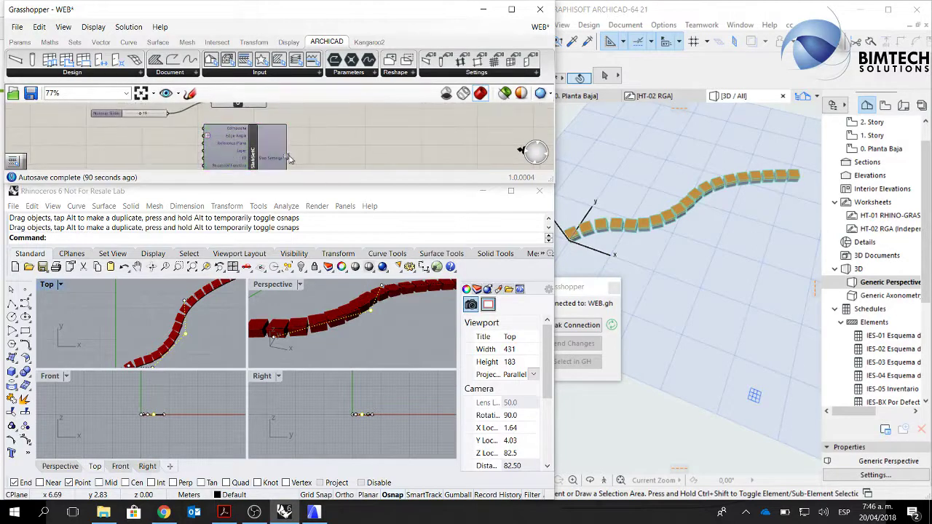
Connect the Slab Settings output to the Slab component's Slab Settings input.
scroll(305, 150, "down", 1)
scroll(305, 150, "down", 1)
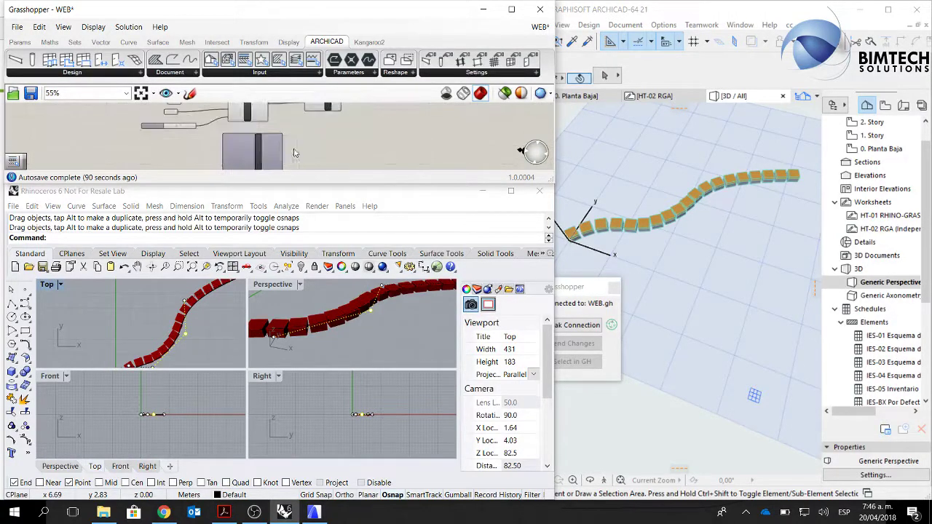
left_click(286, 153)
left_click_drag(284, 155, 307, 113)
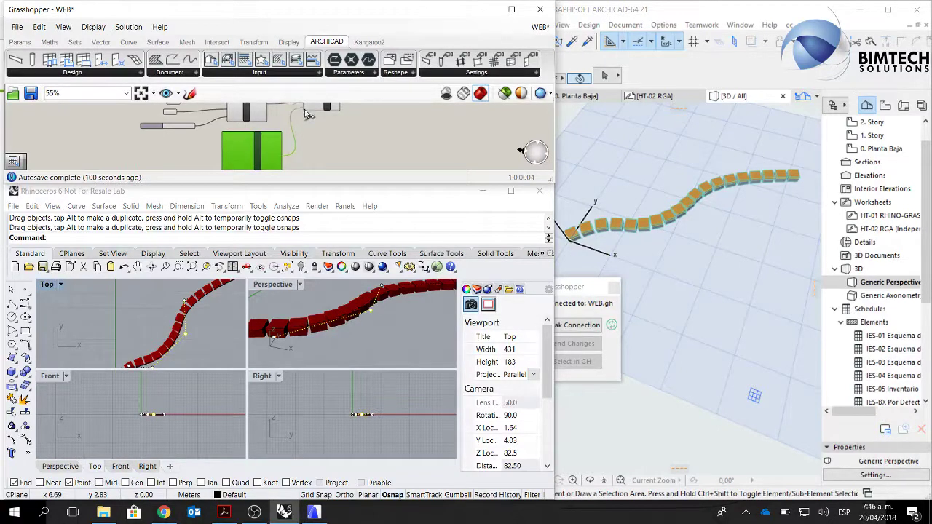
scroll(316, 132, "up", 5)
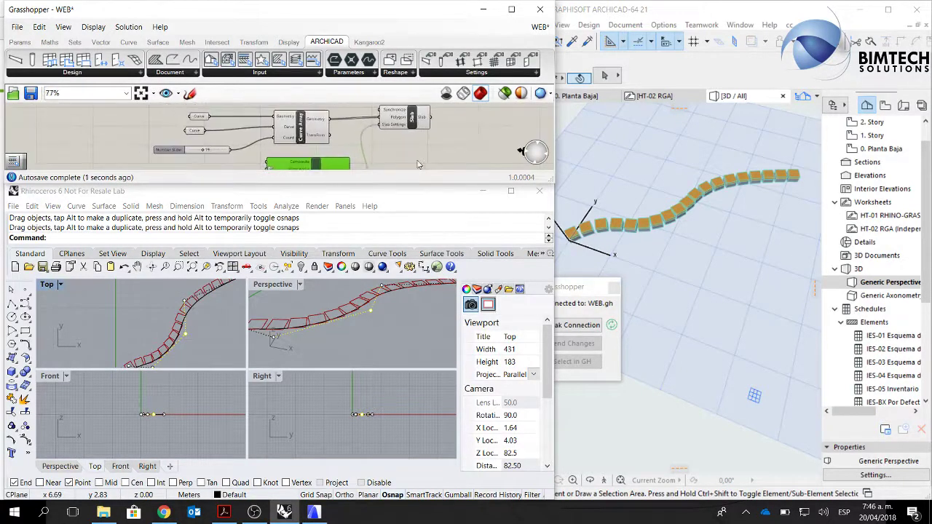
right_click_drag(306, 163, 377, 115)
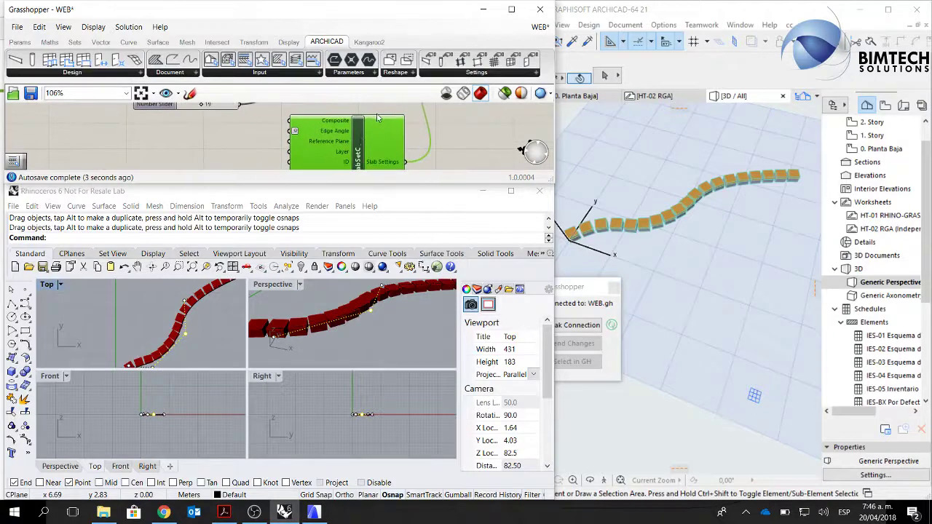
Add an ARCHICAD Composite input to the canvas near the Slab Settings component and choose the adoquin composite for it.
left_click_drag(362, 138, 362, 143)
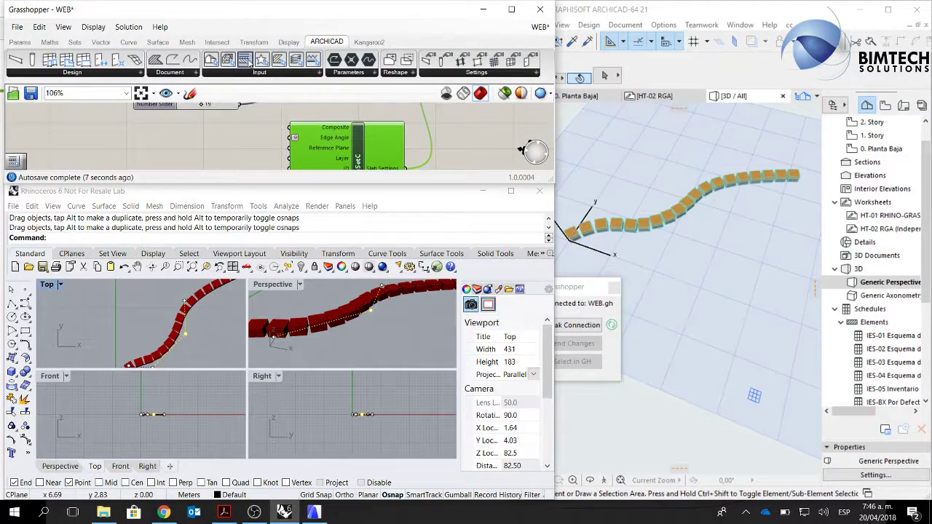
left_click_drag(244, 63, 245, 129)
scroll(245, 129, "up", 3)
double_click(276, 135)
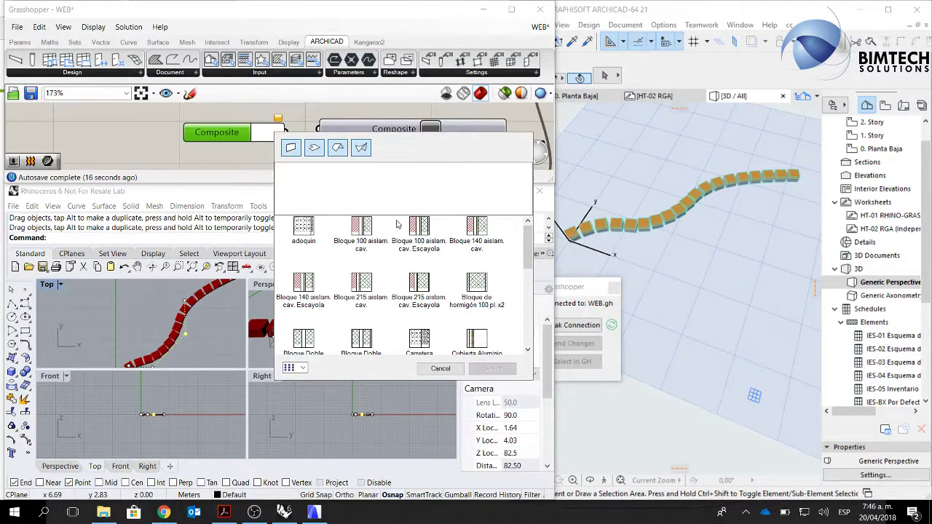
left_click(306, 231)
left_click(493, 369)
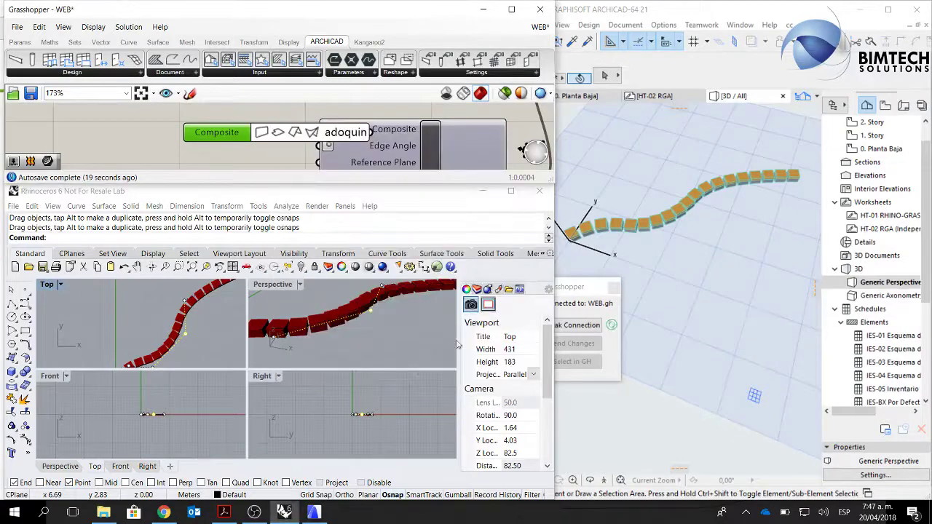
Move the Composite input clear of the Slab Settings component and connect its output to the Composite input.
left_click_drag(208, 132, 105, 133)
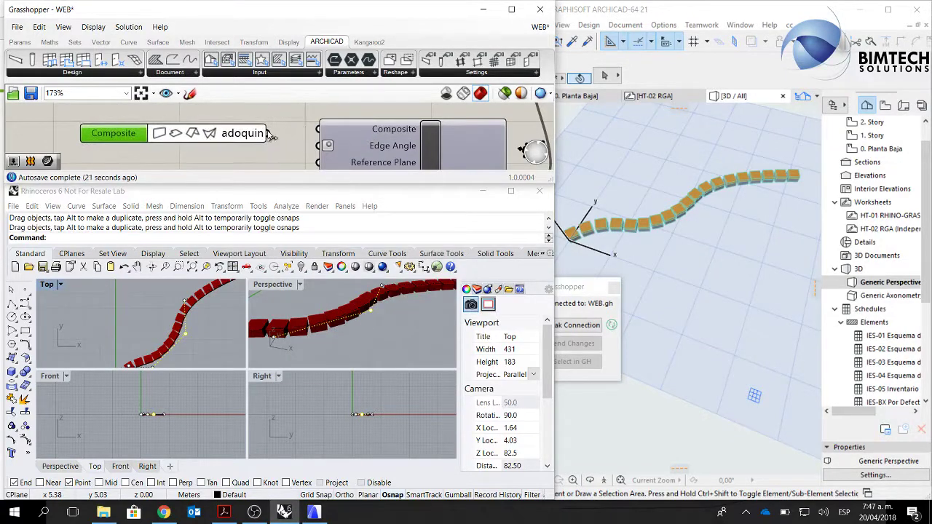
left_click_drag(268, 134, 317, 130)
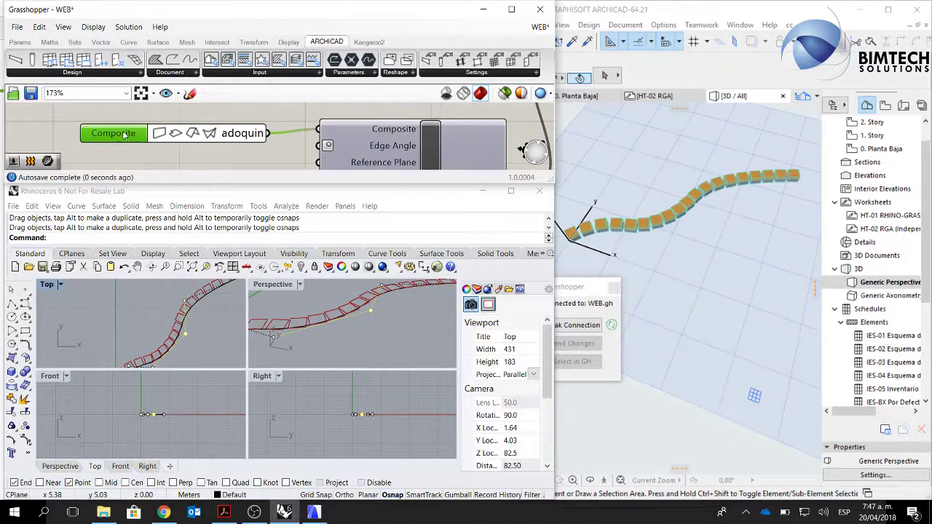
left_click_drag(126, 134, 126, 125)
Examine the thickness and surface of the slabs along the curve in ARCHICAD's 3D view, up close and from above.
scroll(708, 240, "up", 3)
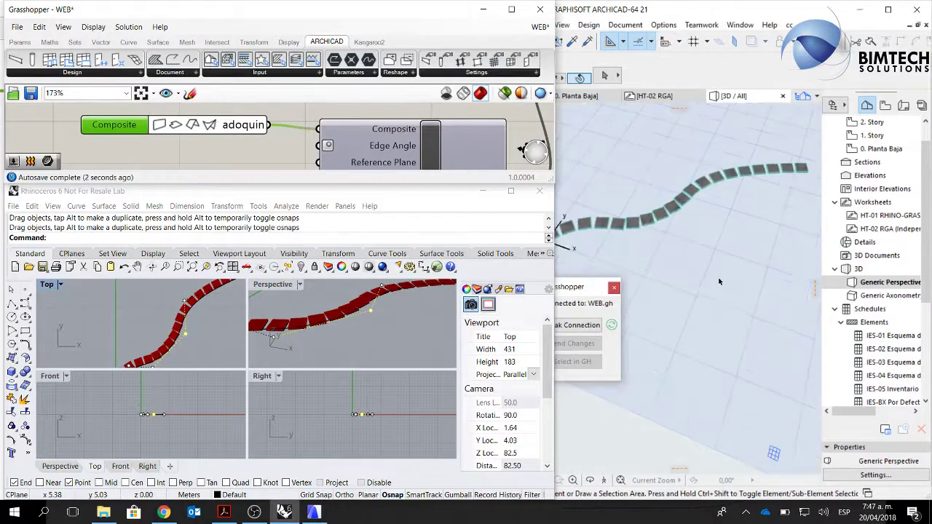
middle_click_drag(713, 283, 636, 233, "shift")
scroll(701, 208, "up", 5)
scroll(702, 208, "up", 3)
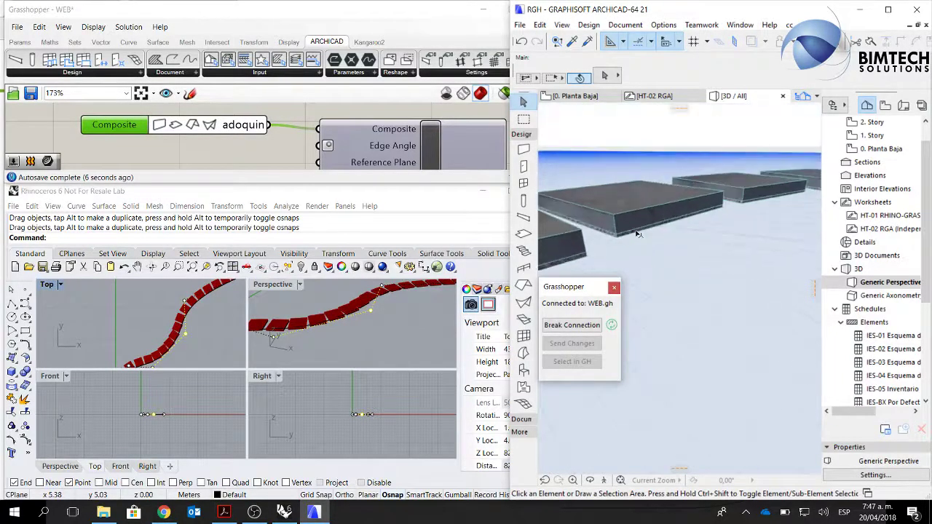
scroll(710, 227, "down", 8)
middle_click_drag(696, 229, 684, 327, "shift")
scroll(679, 222, "up", 3)
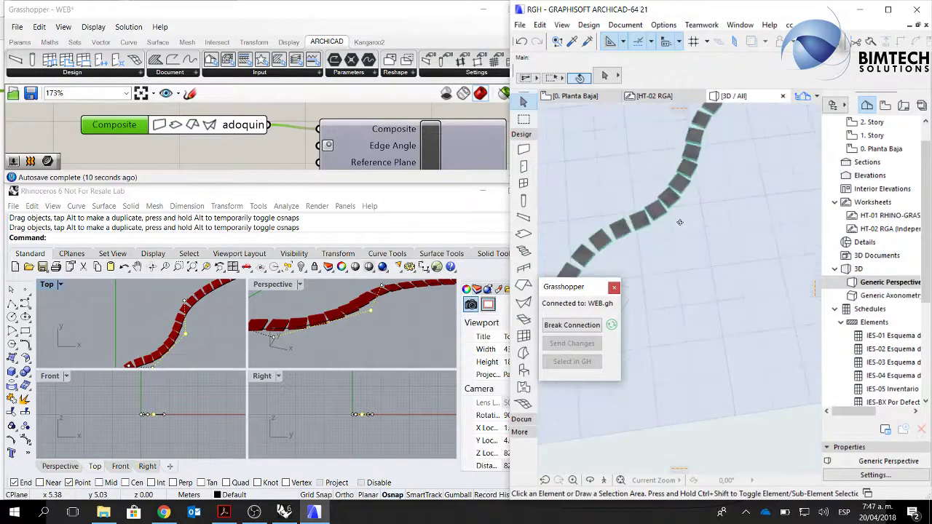
scroll(700, 209, "down", 1)
middle_click_drag(701, 211, 746, 208)
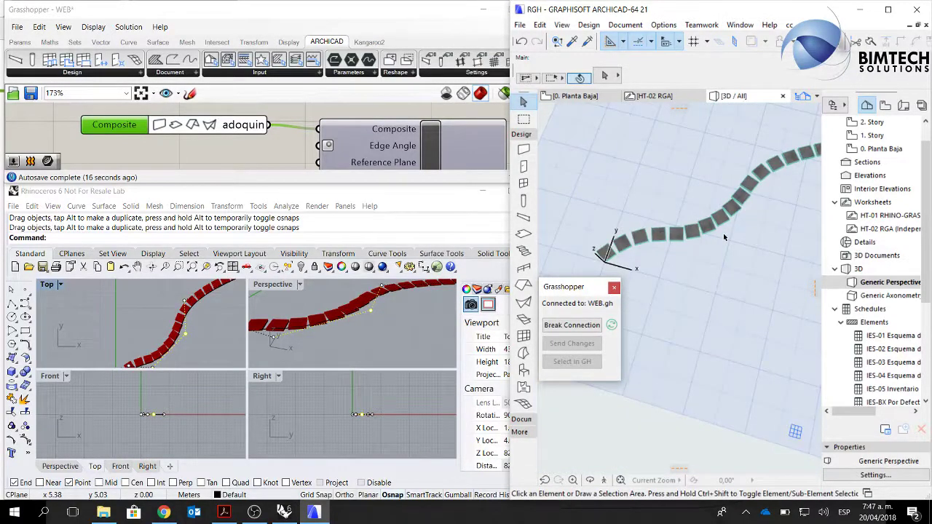
scroll(721, 232, "up", 3)
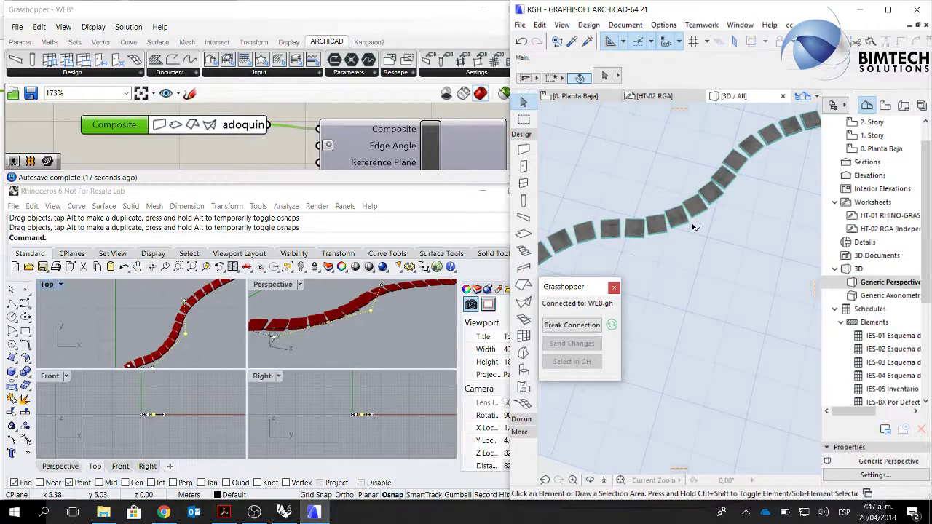
middle_click_drag(696, 228, 717, 236, "shift")
scroll(692, 225, "down", 3)
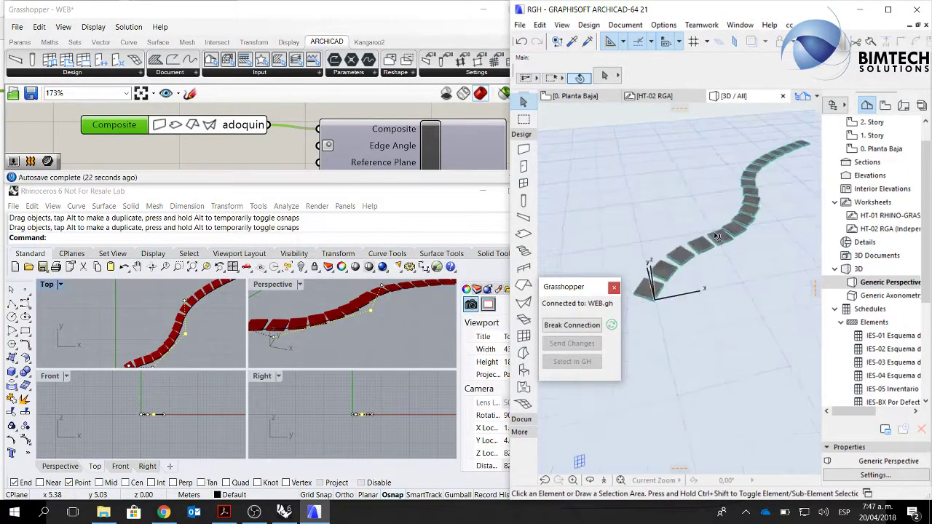
scroll(231, 332, "down", 2)
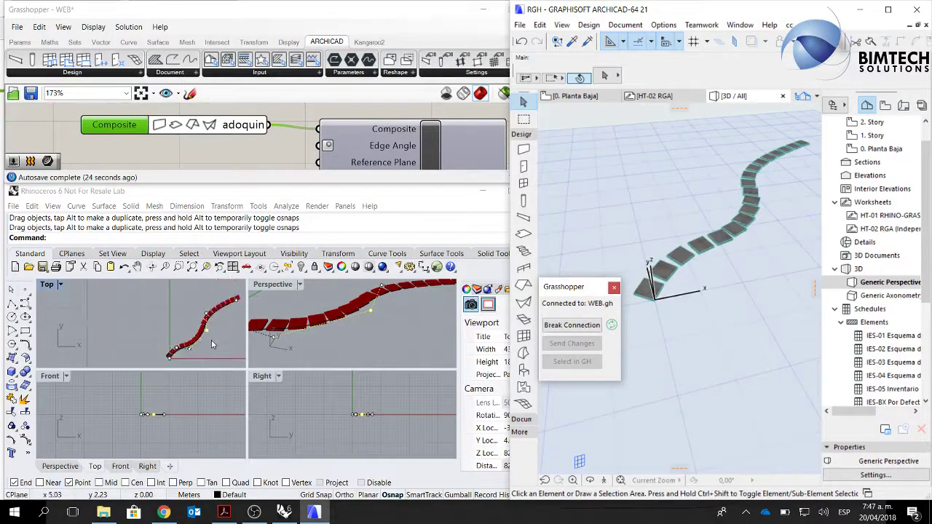
scroll(284, 142, "down", 5)
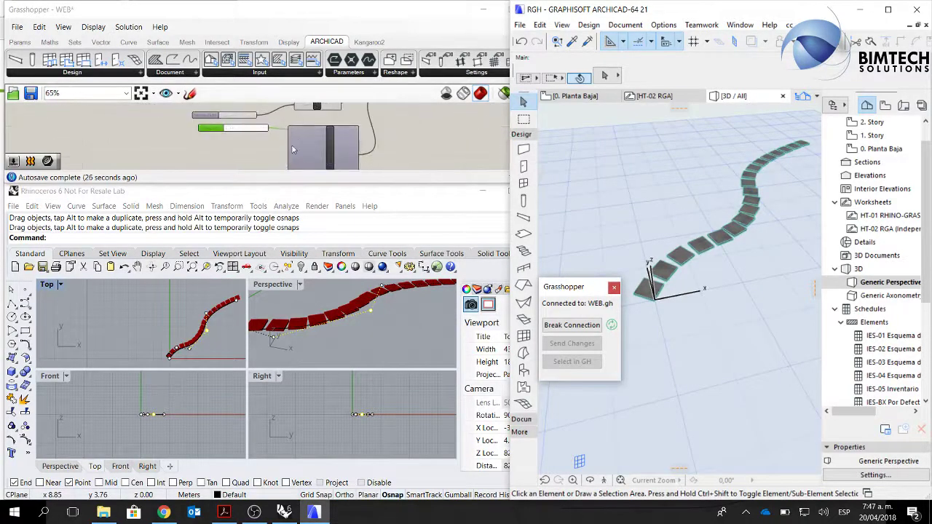
scroll(300, 143, "down", 2)
left_click(335, 141)
right_click(211, 139)
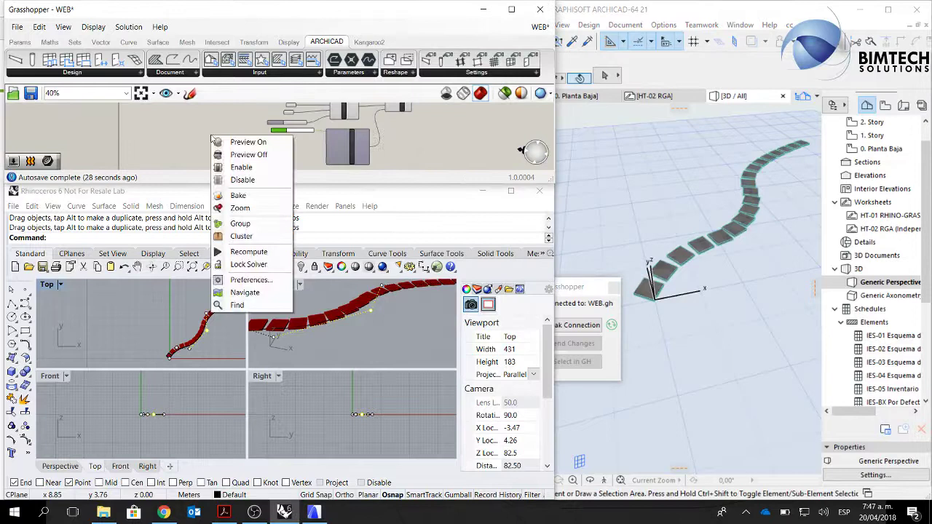
left_click(376, 130)
scroll(342, 142, "up", 2)
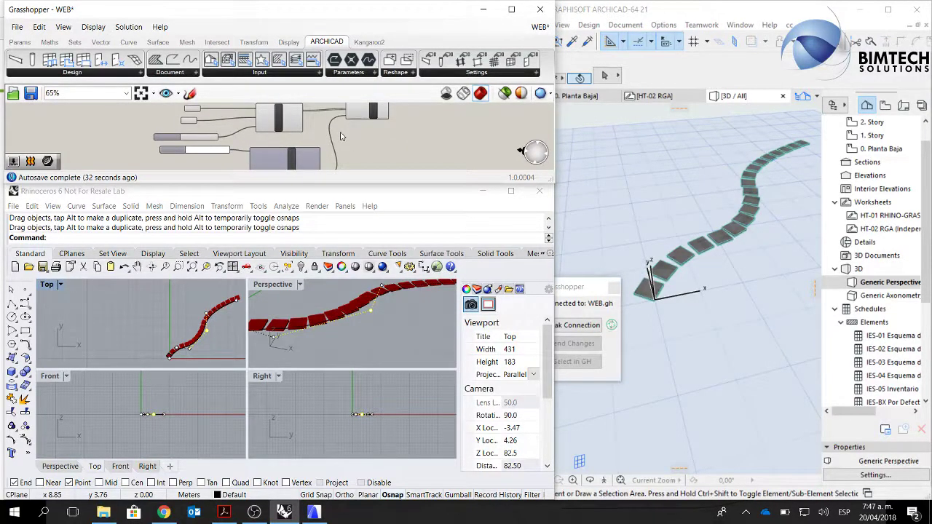
In Rhino's Top view, copy the slab path curve from its start point to a spot about 6 m away, across the Y axis.
left_click(179, 320)
scroll(206, 347, "up", 2)
scroll(140, 366, "up", 1)
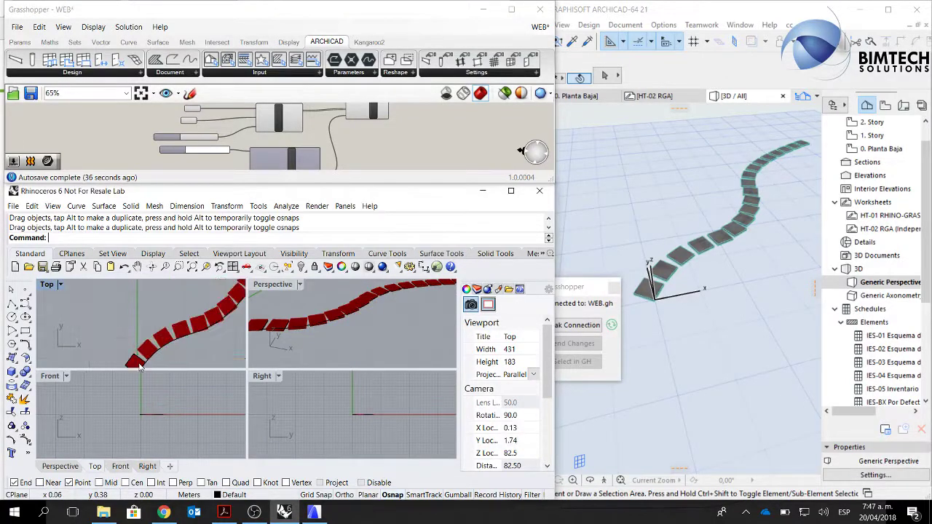
scroll(169, 348, "up", 2)
left_click(173, 349)
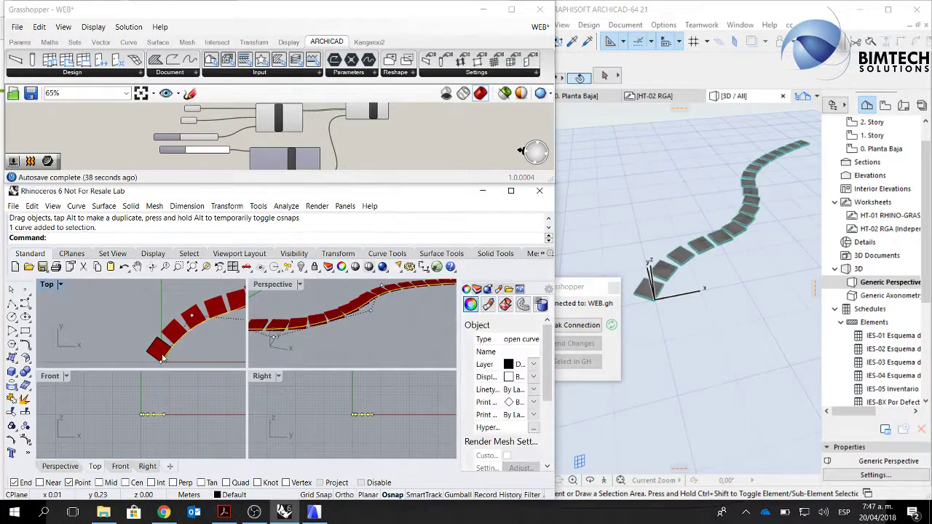
key("Return")
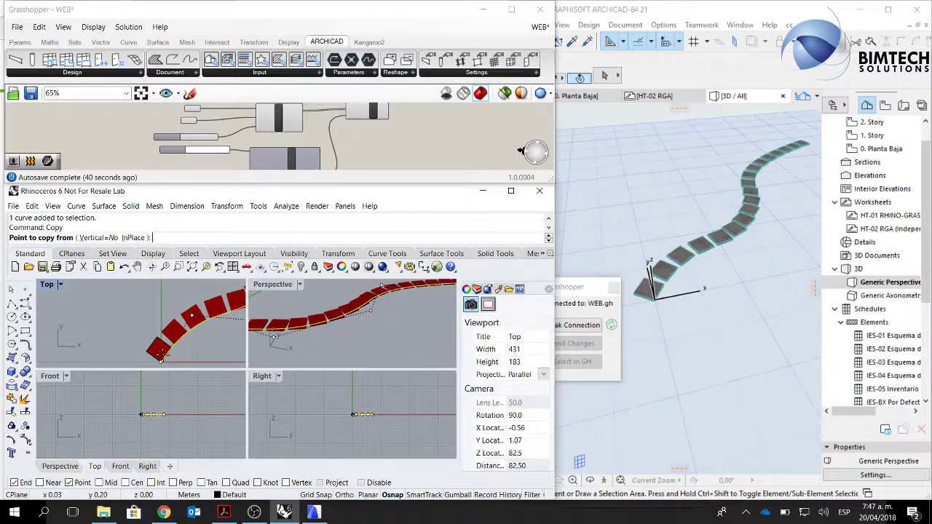
left_click(162, 360)
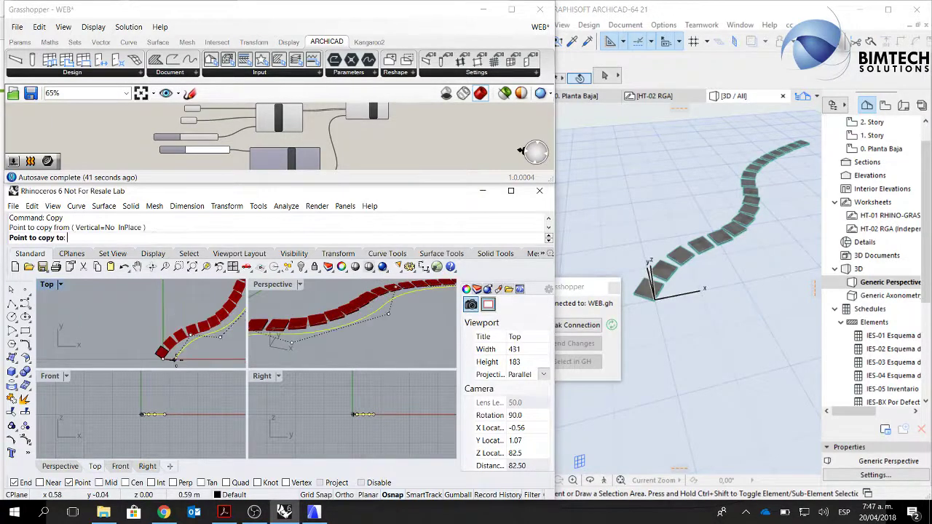
scroll(178, 348, "down", 5)
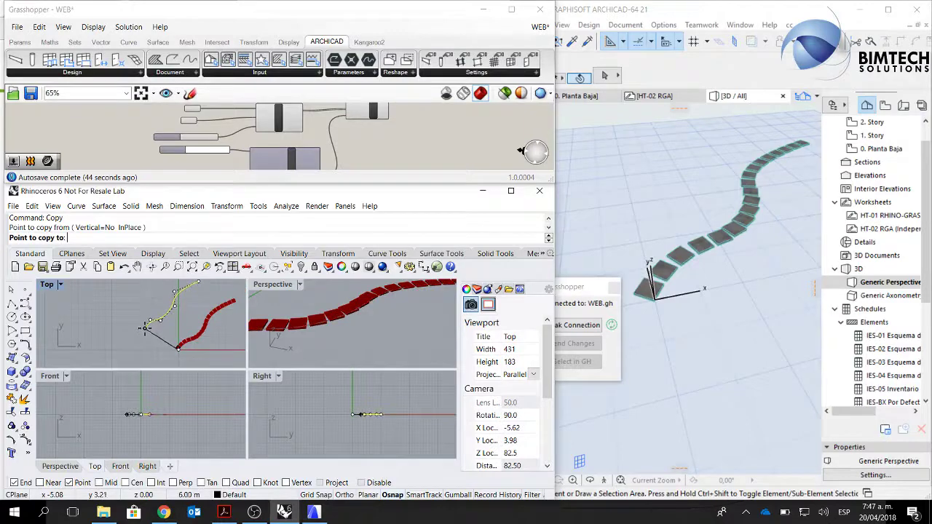
left_click(145, 326)
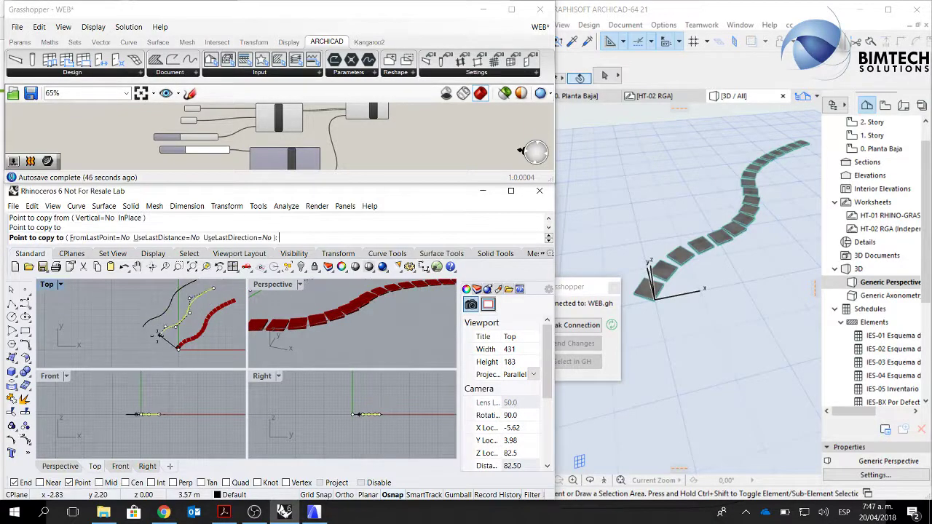
key("Return")
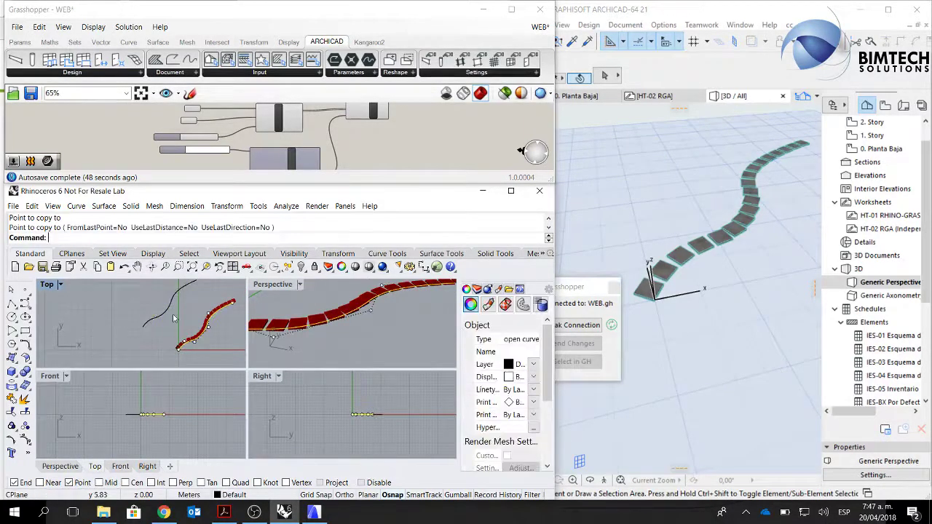
key("Escape")
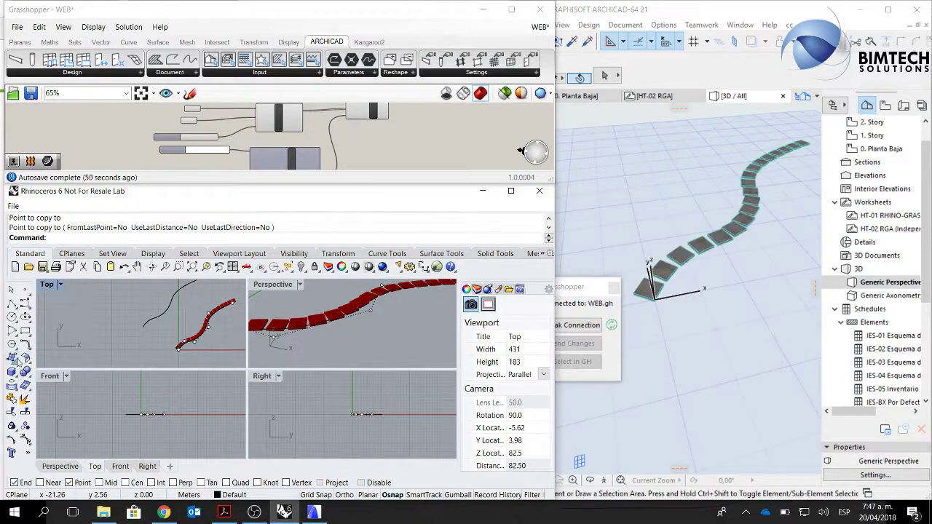
Create a surface from edge curves between the copied curve and the original path curve.
left_click(16, 359)
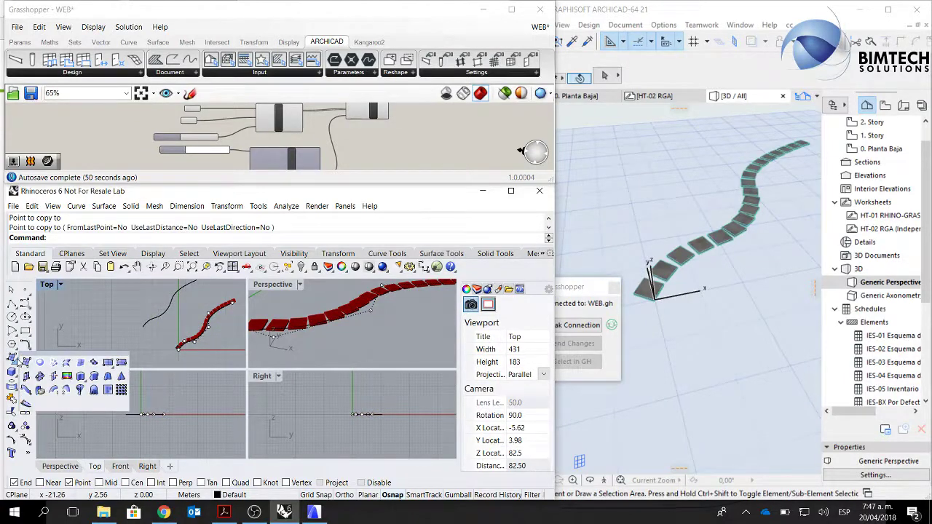
left_click(81, 363)
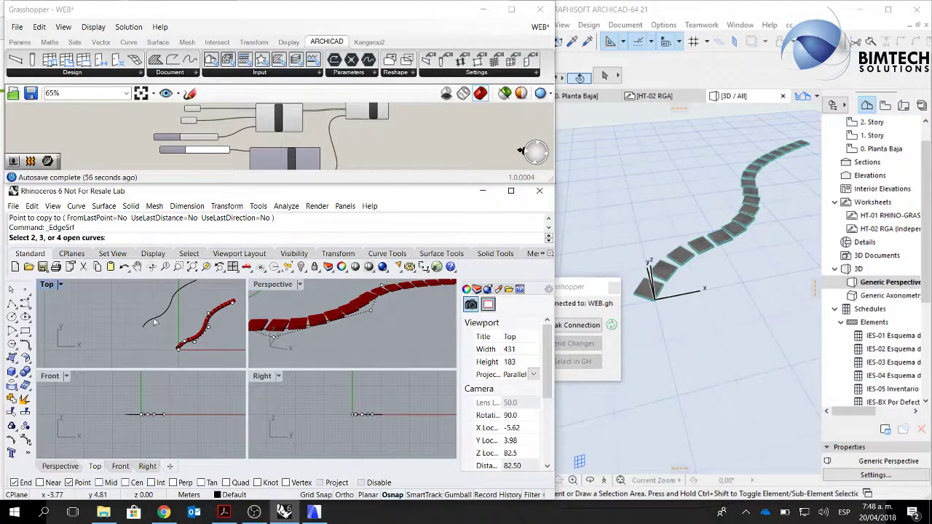
left_click(156, 318)
left_click(200, 343)
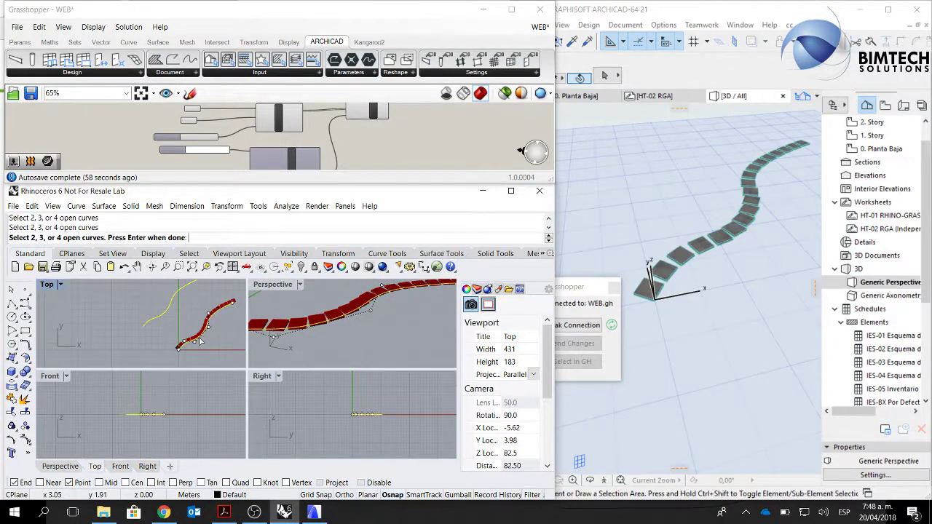
key("Return")
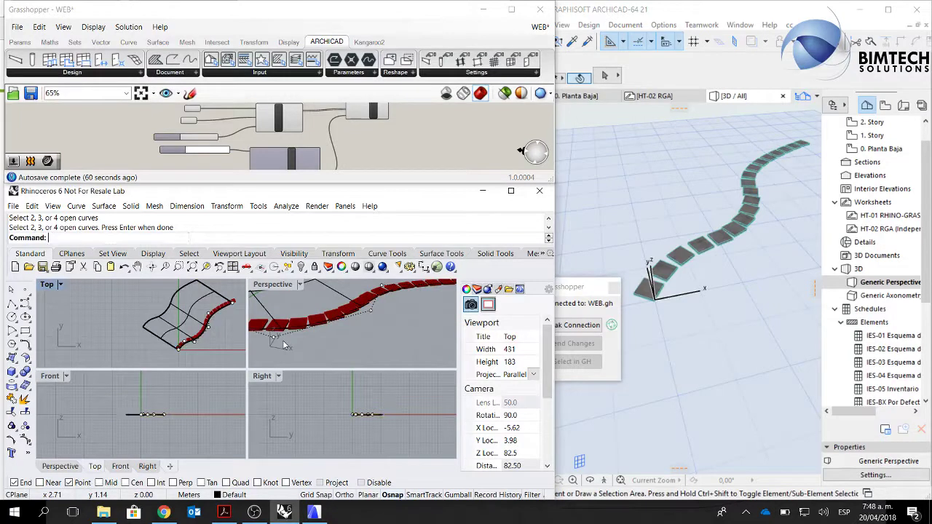
Add a Surface parameter to an empty area of the Grasshopper canvas beneath the Slab Settings component.
scroll(226, 111, "down", 3)
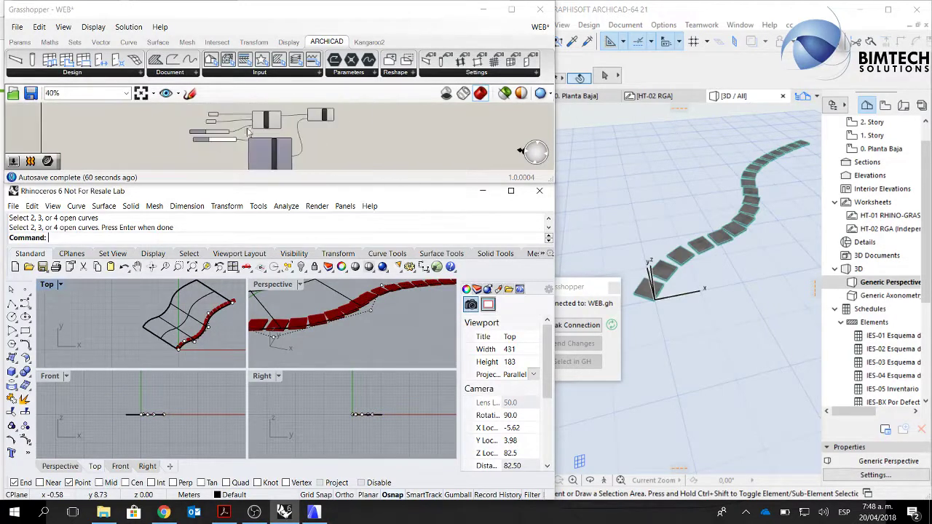
right_click_drag(221, 133, 217, 111)
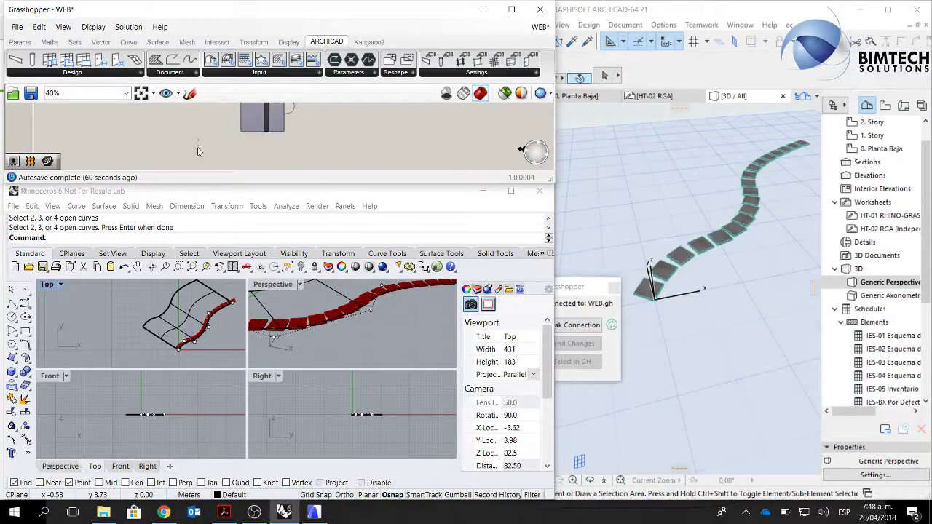
double_click(198, 151)
type("surf")
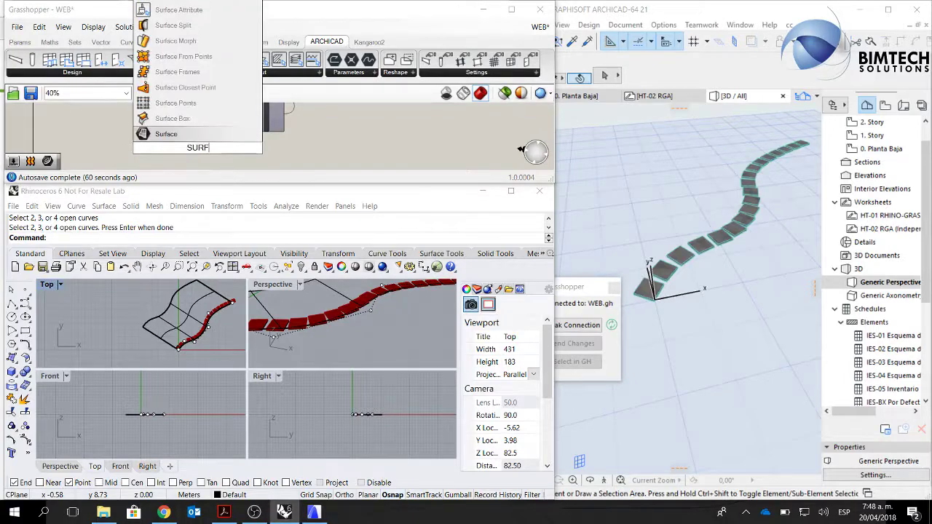
key("Return")
Reference the Rhino surface spanning the two curves in the Surface parameter, and shift the parameter closer to the Slab Settings component.
right_click(199, 150)
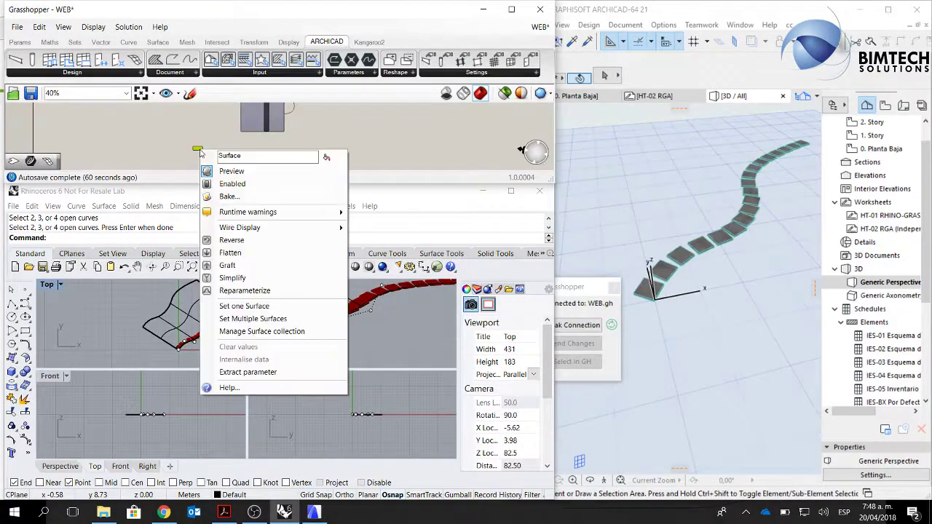
left_click(244, 306)
left_click(201, 321)
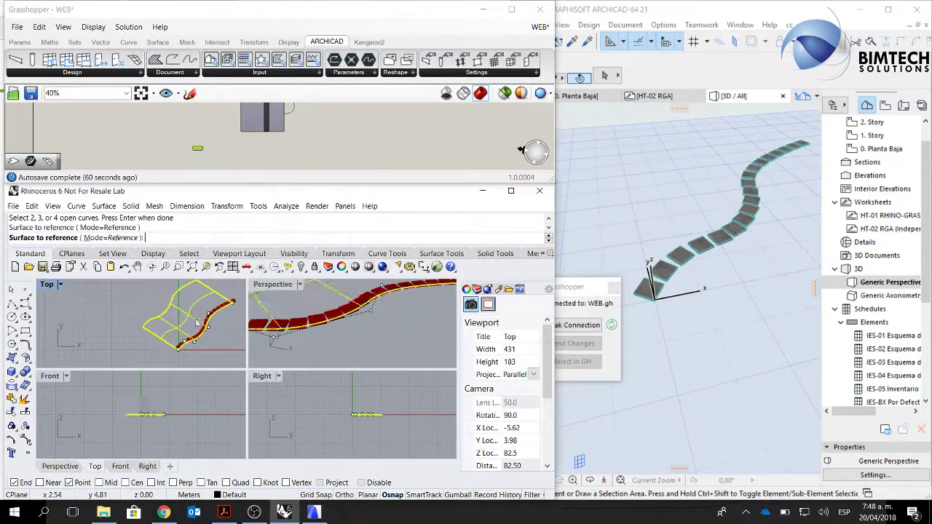
scroll(227, 139, "up", 1)
scroll(185, 153, "up", 2)
left_click_drag(188, 157, 241, 157)
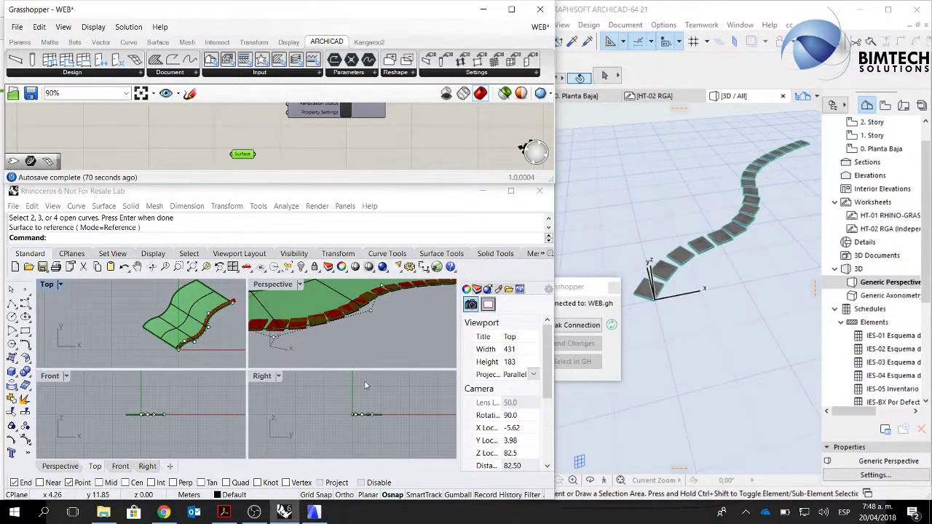
Add a Move component beside the Surface parameter and connect the surface to its Geometry input.
left_click(306, 309)
scroll(298, 310, "up", 5)
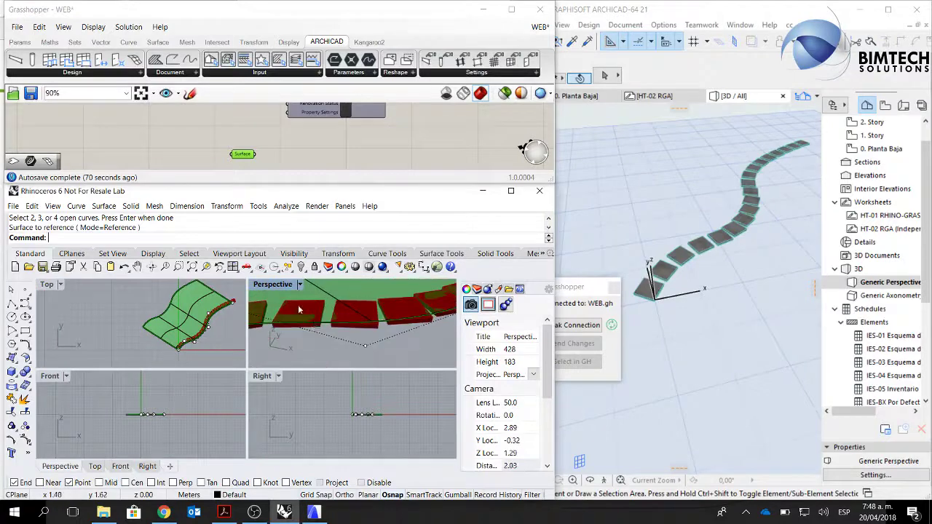
scroll(317, 326, "up", 3)
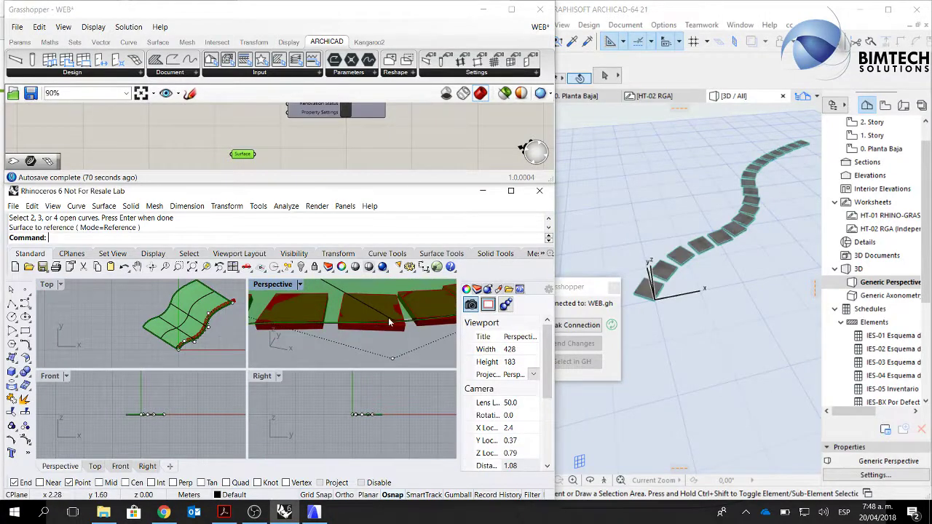
left_click(297, 158)
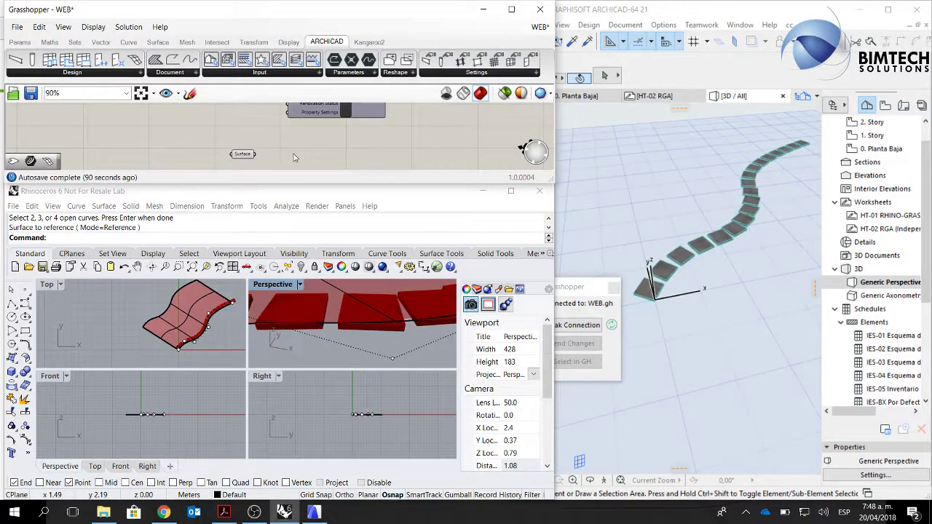
double_click(295, 158)
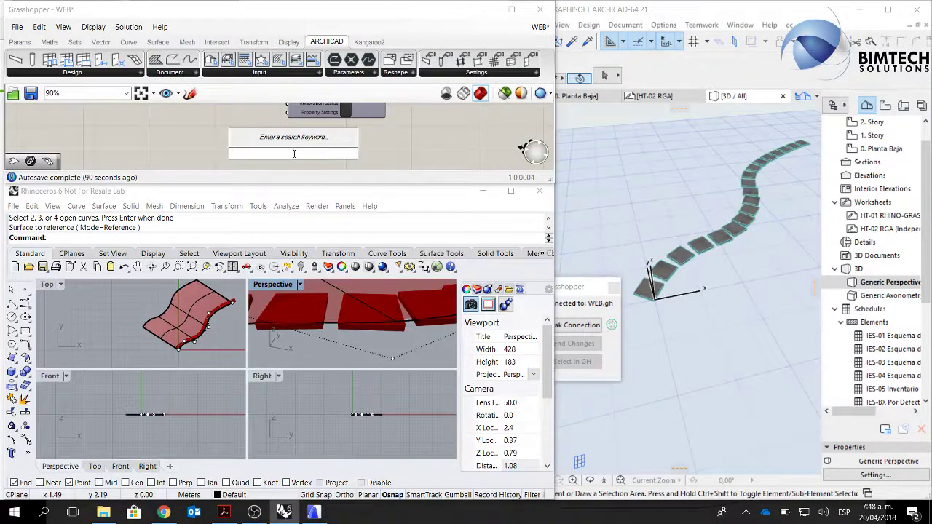
type("move")
key("Return")
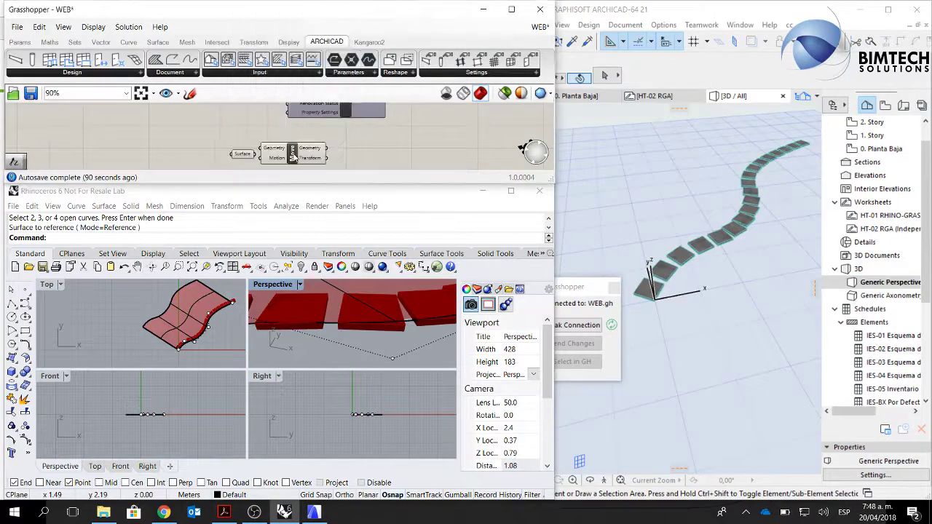
left_click_drag(301, 164, 316, 169)
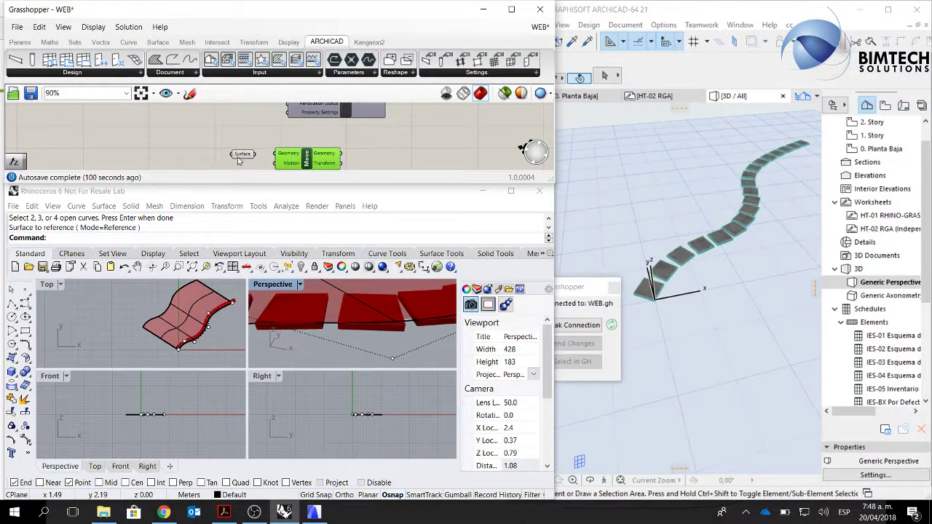
left_click_drag(237, 157, 276, 153)
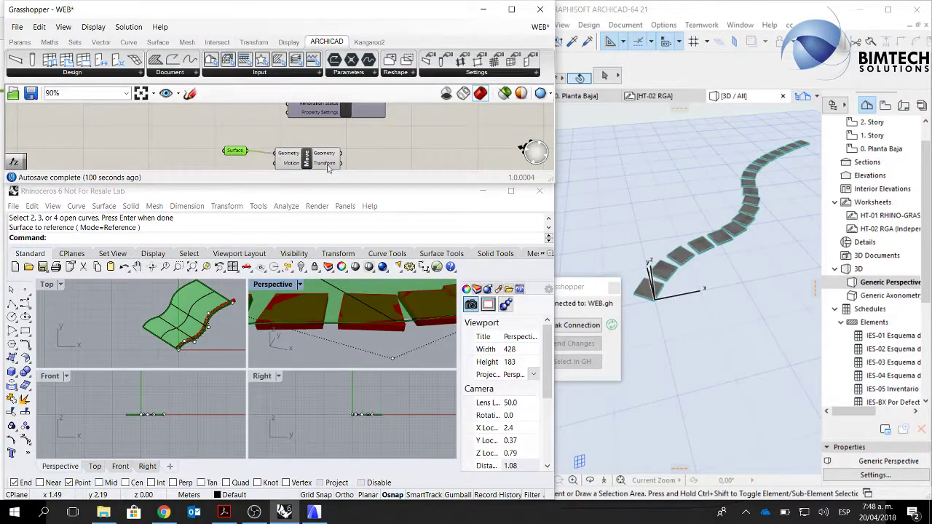
Add a Unit Z vector beneath the Surface parameter and connect its output to the Move component's Motion input.
scroll(374, 141, "down", 1)
right_click_drag(374, 140, 375, 124)
scroll(306, 146, "up", 1)
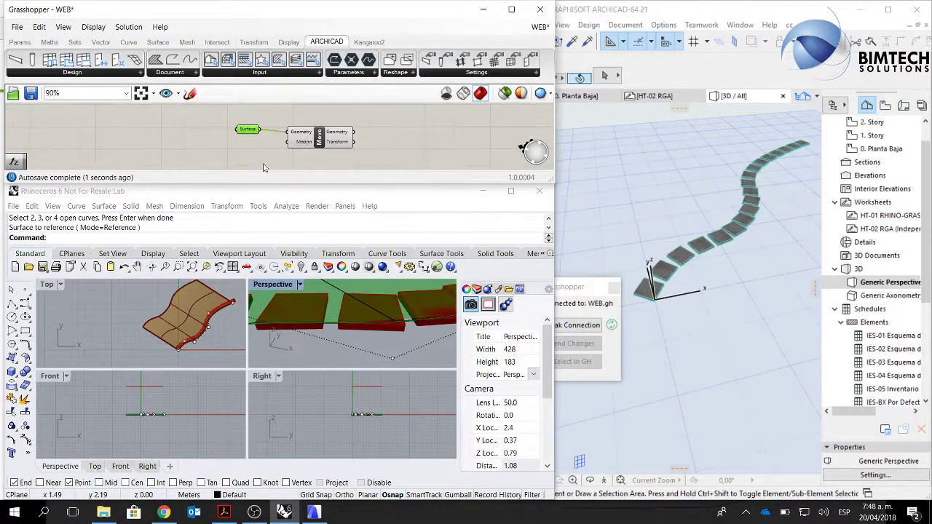
left_click_drag(322, 147, 340, 143)
double_click(257, 153)
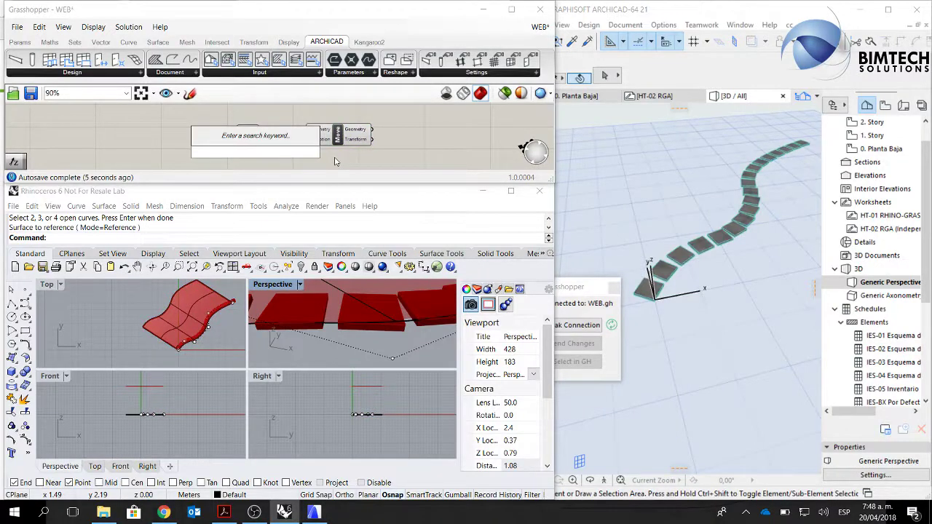
type("Z")
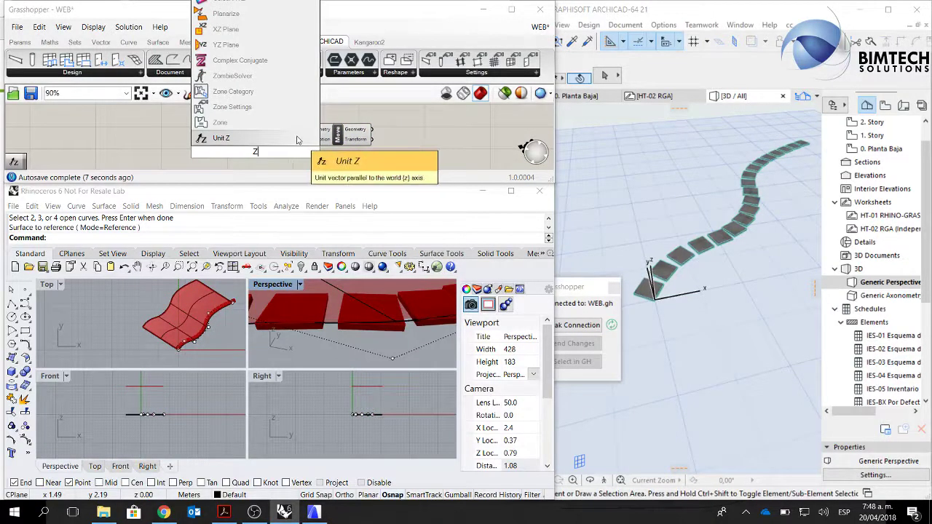
key("Return")
left_click_drag(288, 152, 306, 139)
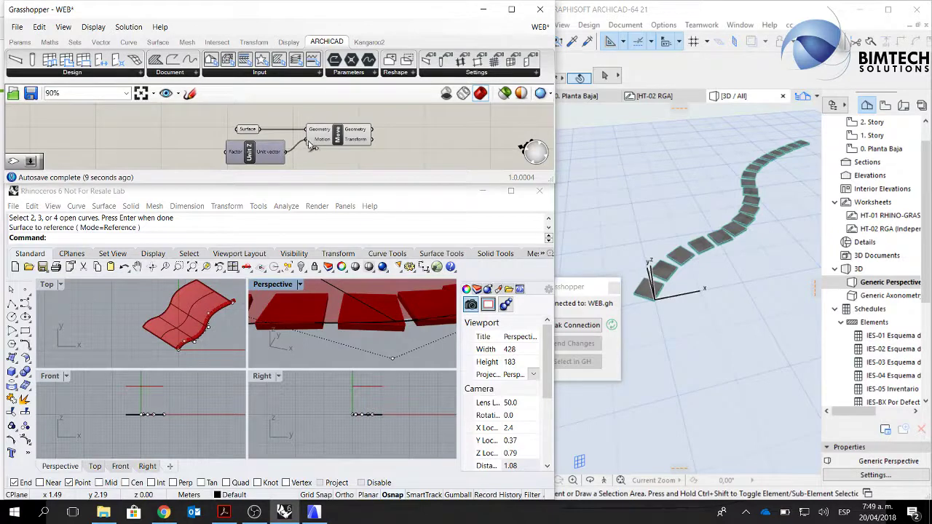
left_click_drag(251, 155, 254, 161)
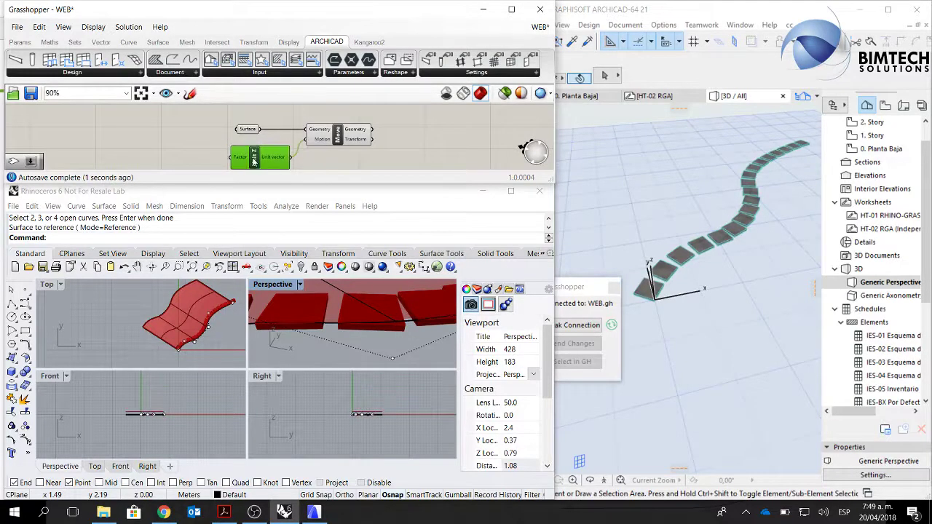
Add a Number Slider and connect it to the Unit Z component's Factor input.
left_click(181, 163)
double_click(187, 166)
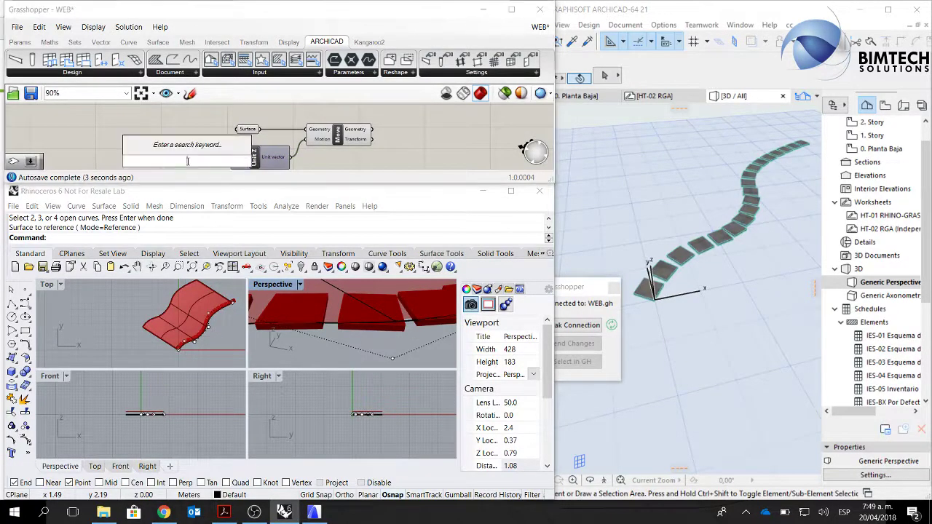
type("NUMB")
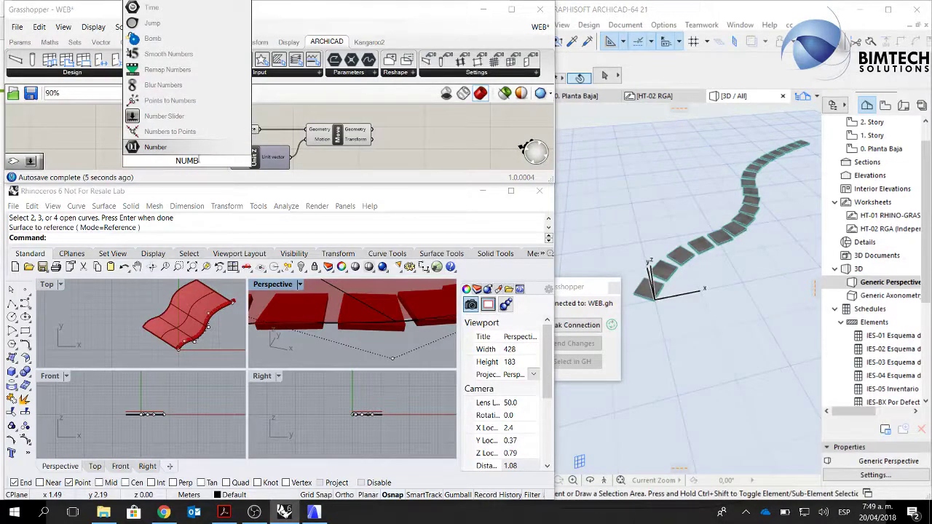
left_click(168, 116)
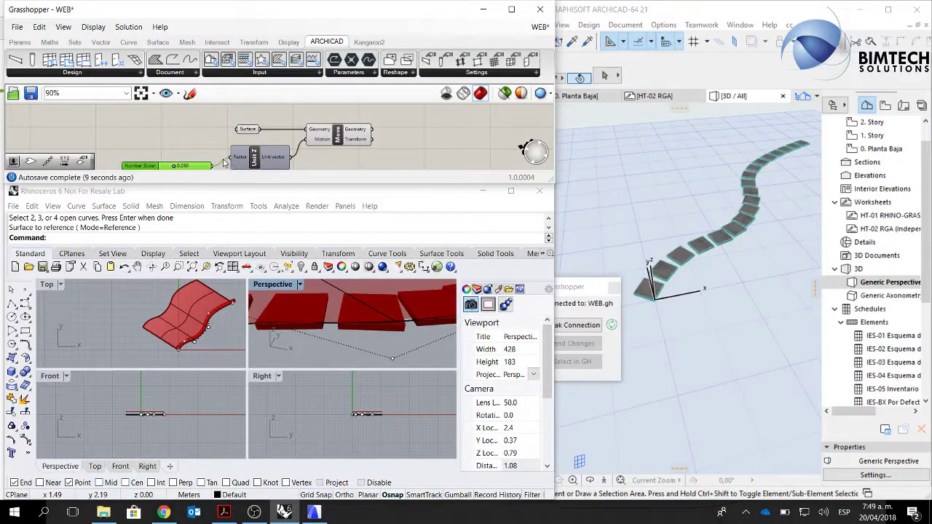
left_click_drag(224, 163, 232, 158)
left_click_drag(151, 170, 147, 164)
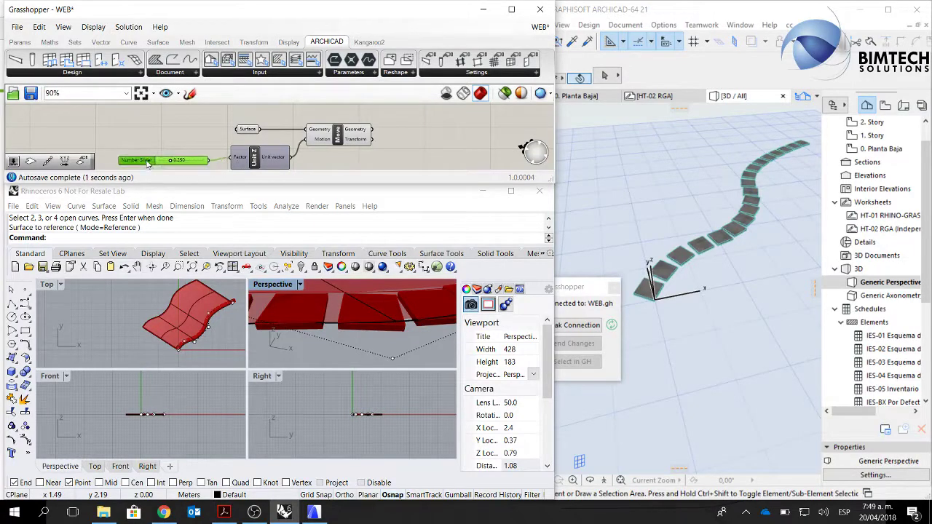
Set the Number Slider's range from -2 to 0 and its value to -0.068.
double_click(149, 162)
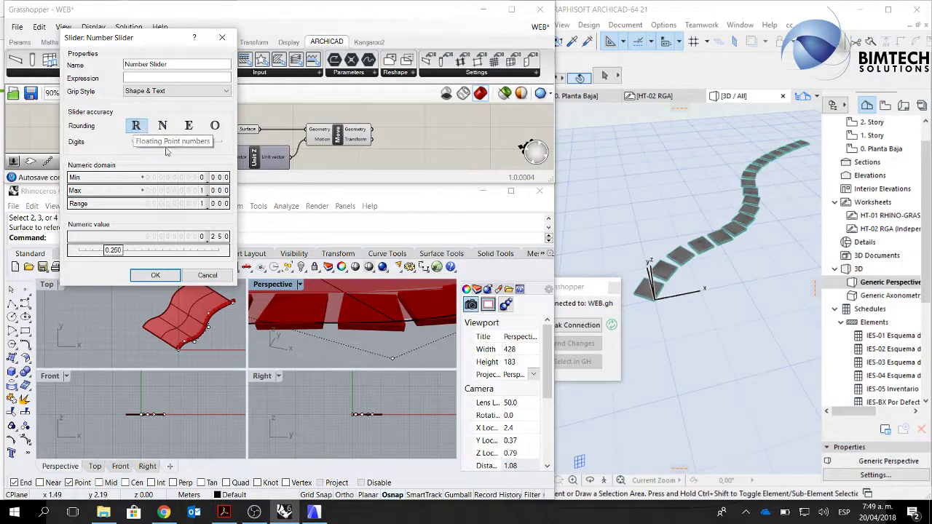
left_click(205, 177)
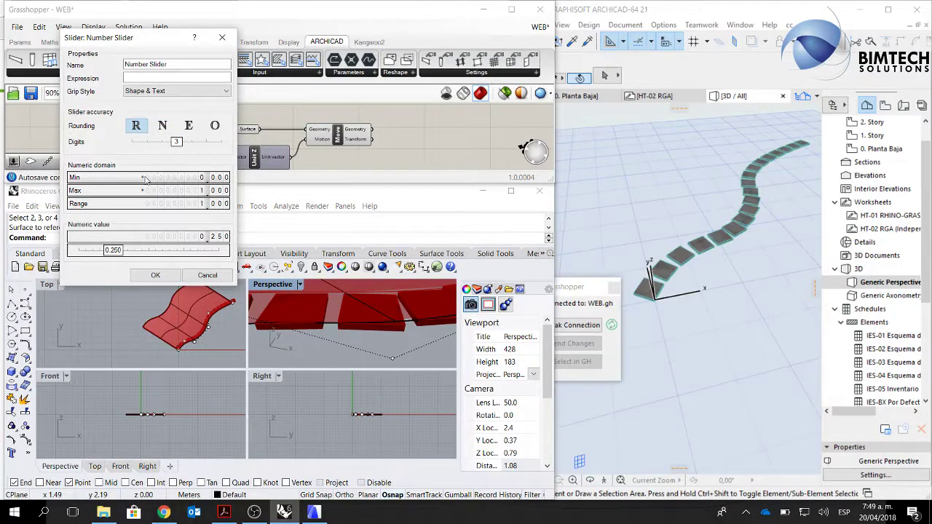
double_click(180, 178)
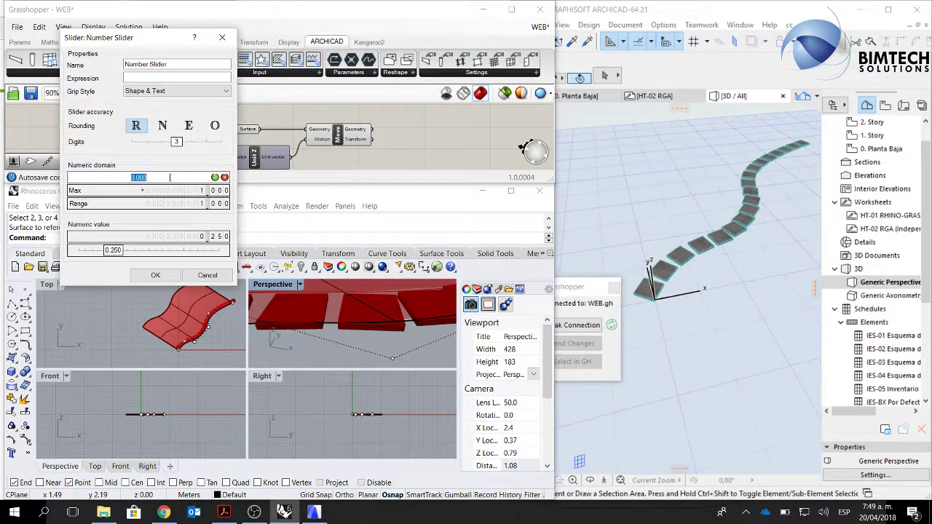
type("-2")
key("Return")
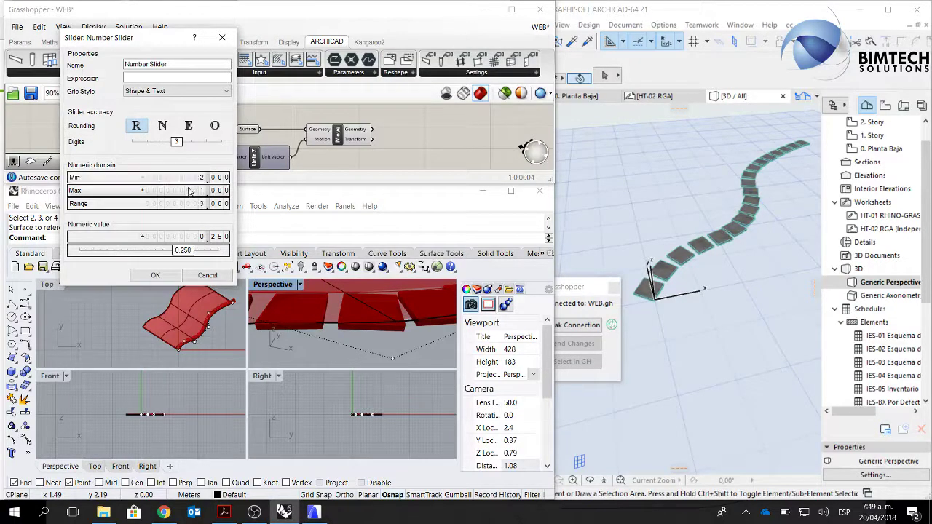
double_click(172, 190)
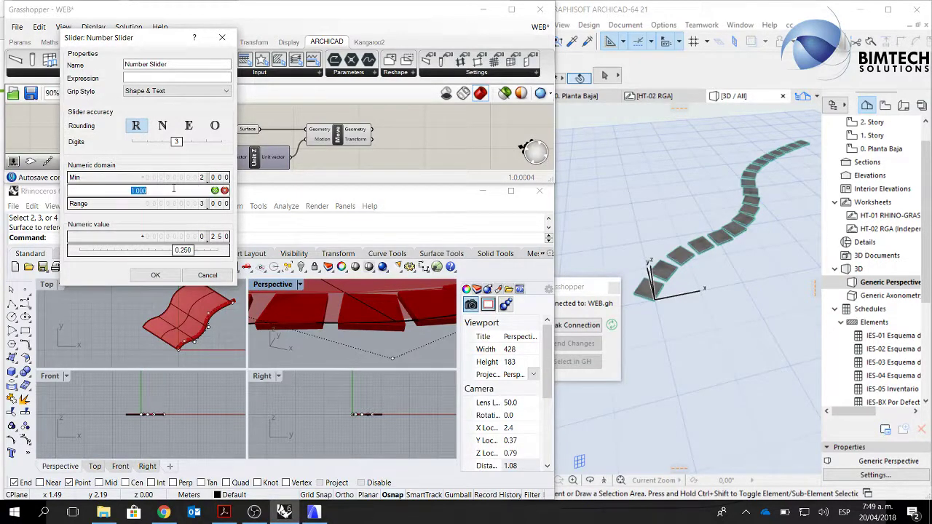
type("0")
left_click(155, 275)
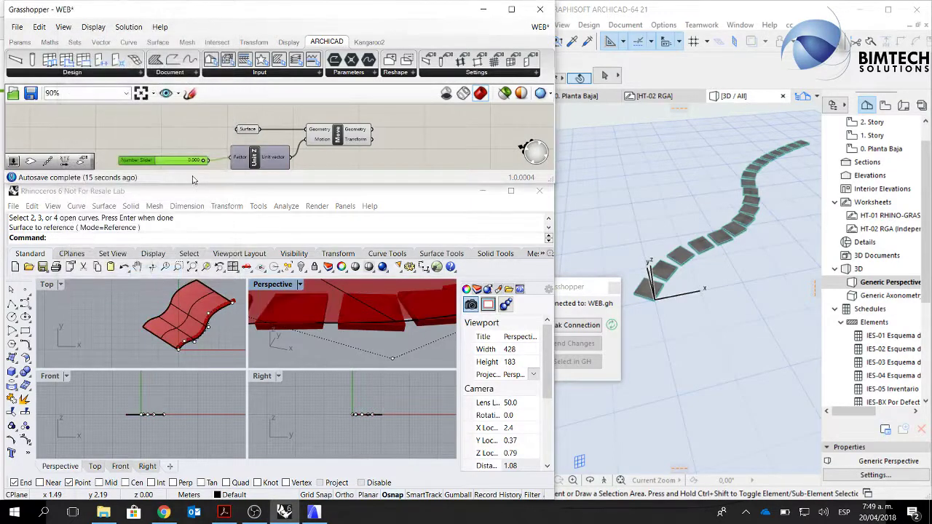
scroll(191, 164, "up", 3)
left_click_drag(211, 163, 214, 164)
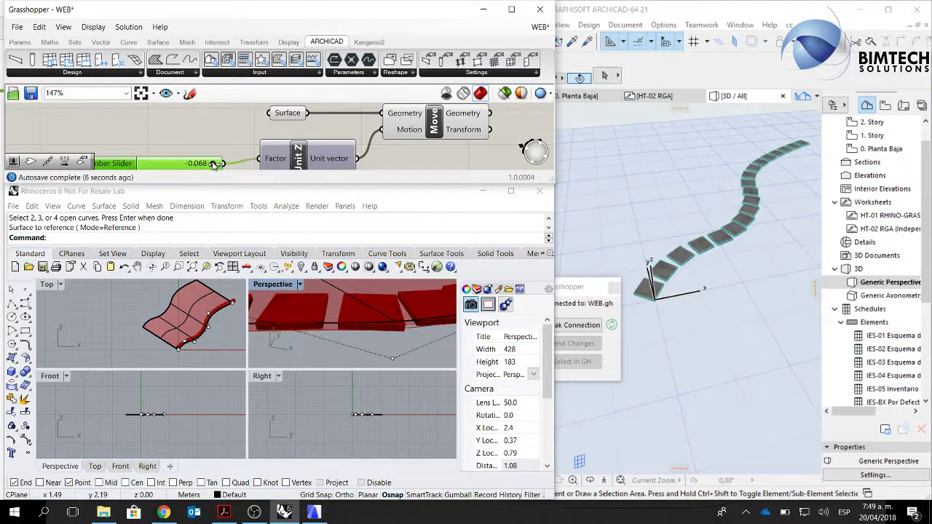
Add an ARCHICAD Slab component to the empty canvas area beyond the Move component's outputs.
scroll(389, 157, "down", 3)
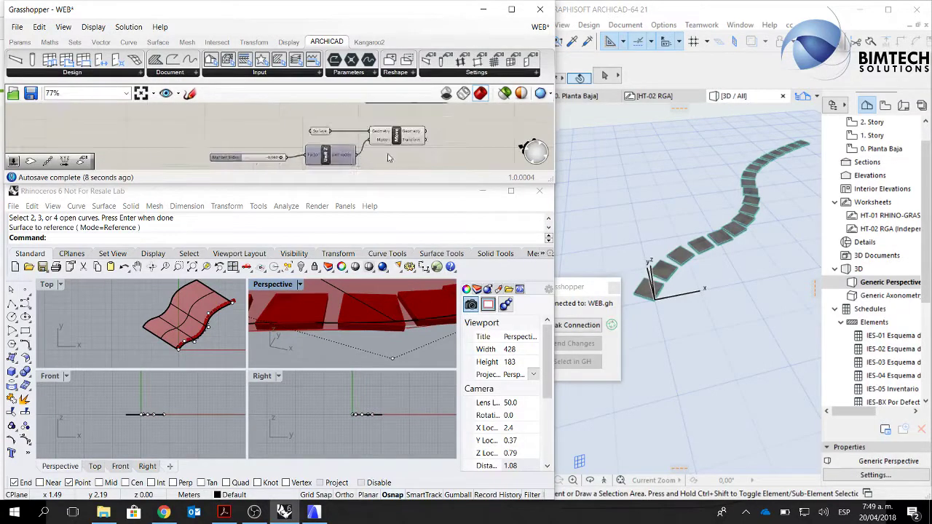
scroll(388, 157, "up", 3)
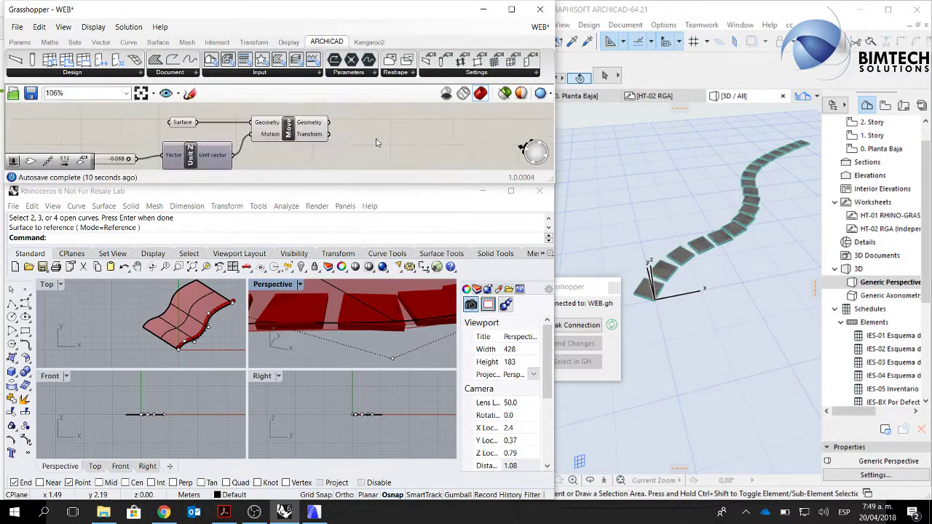
right_click_drag(367, 145, 348, 146)
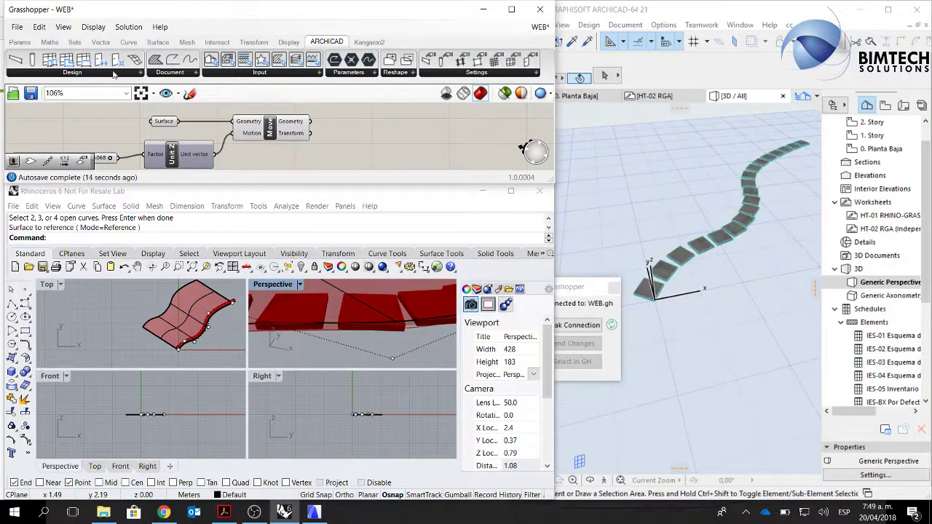
left_click(114, 73)
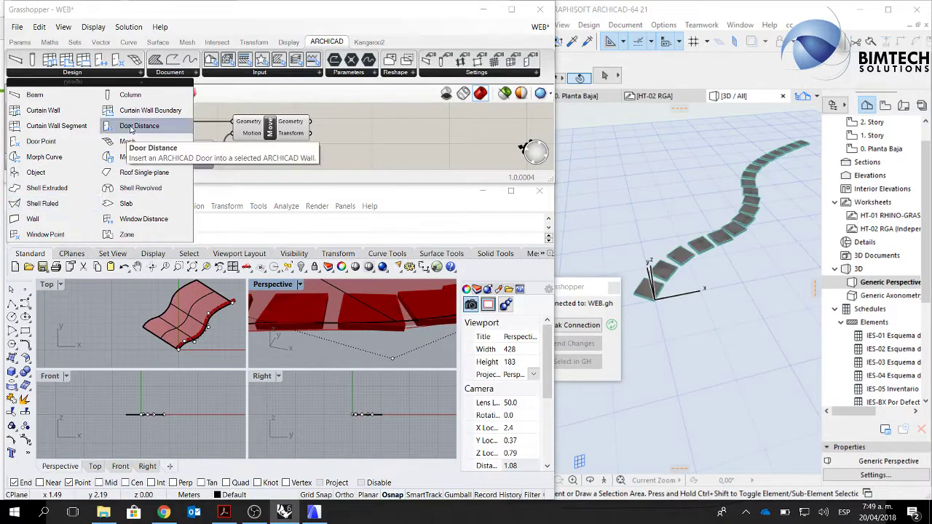
left_click(151, 204)
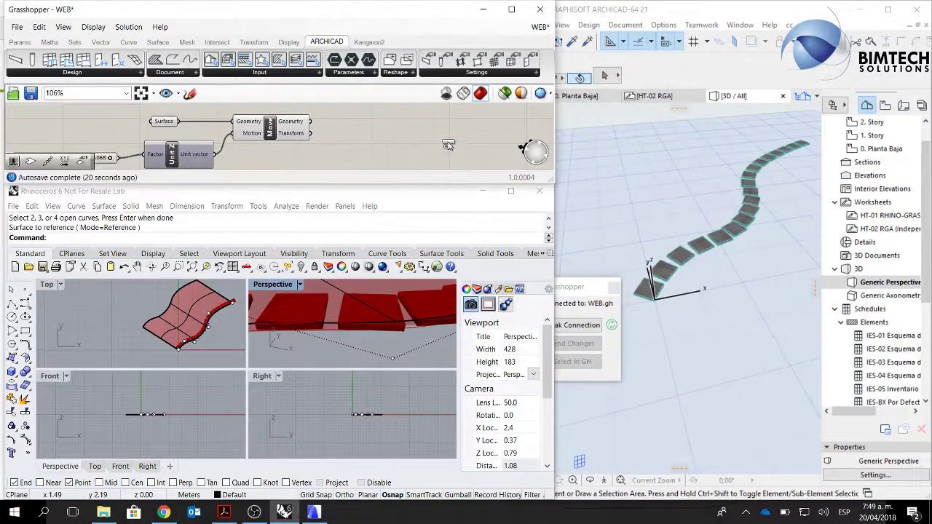
left_click(405, 135)
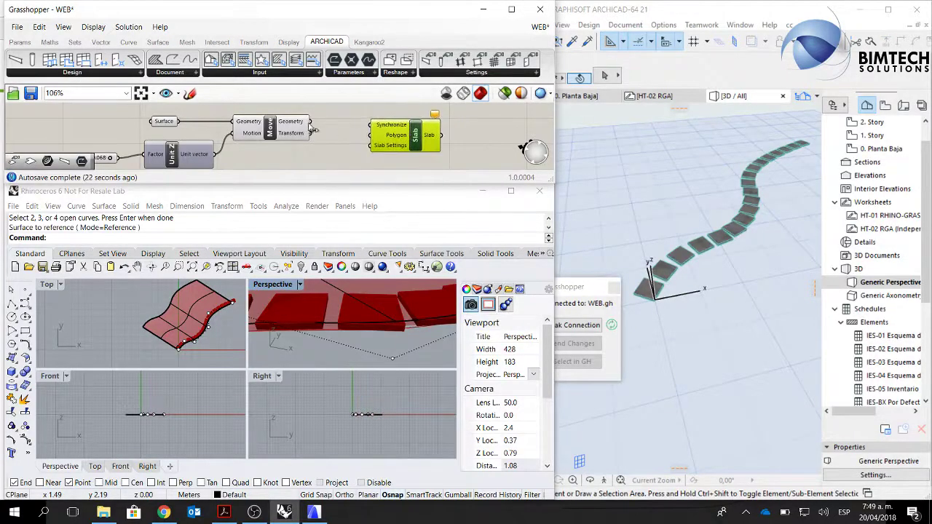
left_click_drag(416, 142, 417, 137)
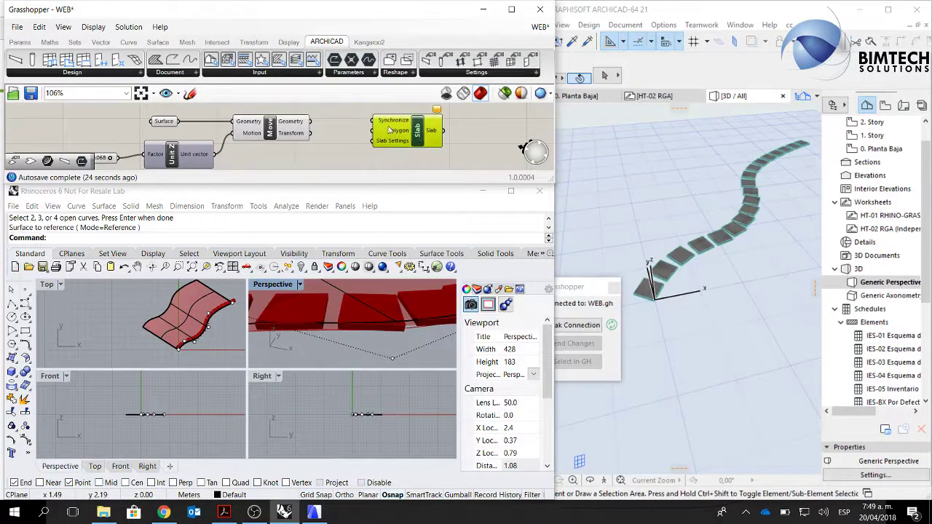
Connect the Move component's Geometry output to the Slab's Polygon input and shift the Slab component slightly closer to Move.
left_click_drag(312, 121, 426, 131)
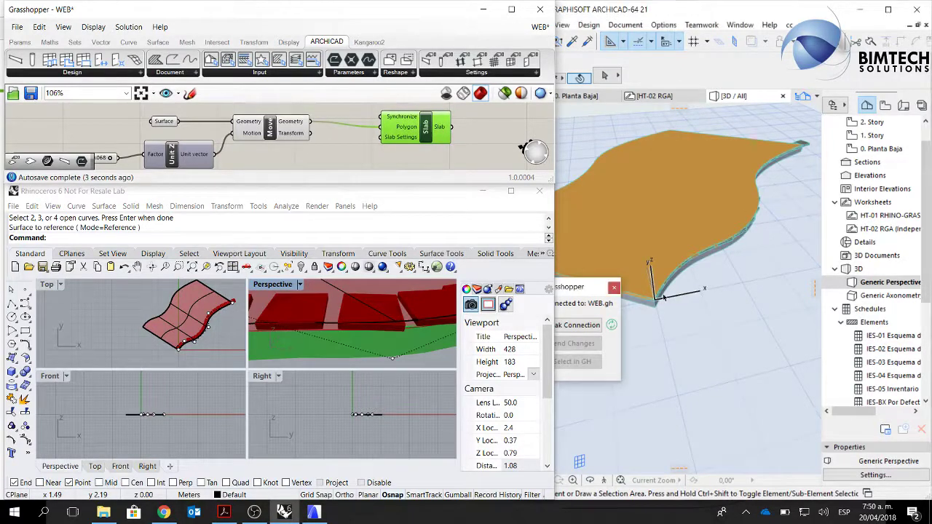
scroll(787, 222, "up", 3)
middle_click_drag(770, 201, 741, 294, "shift")
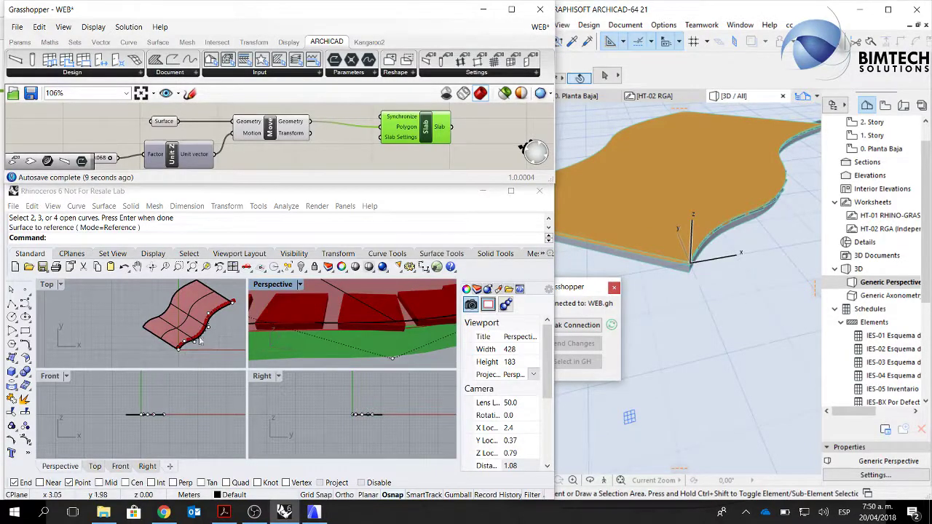
scroll(705, 230, "down", 1)
right_click(731, 285)
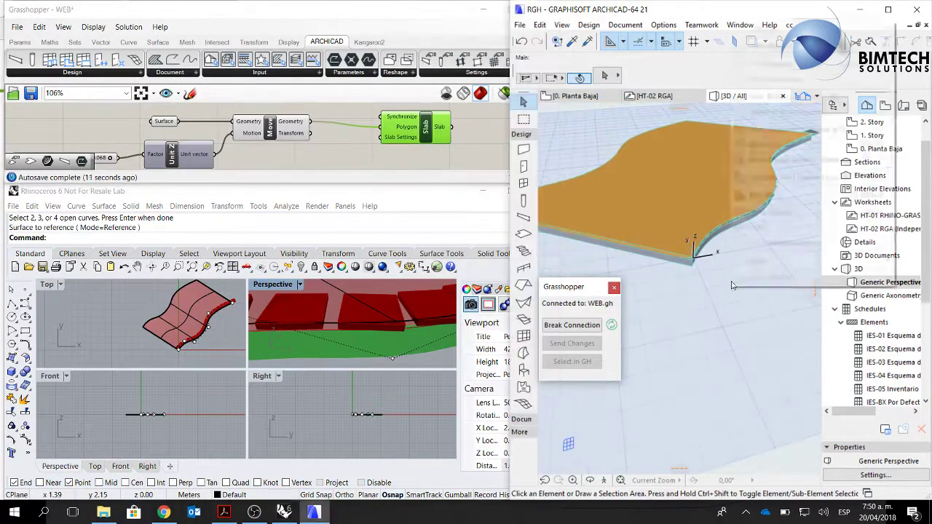
left_click(670, 332)
scroll(729, 231, "up", 1)
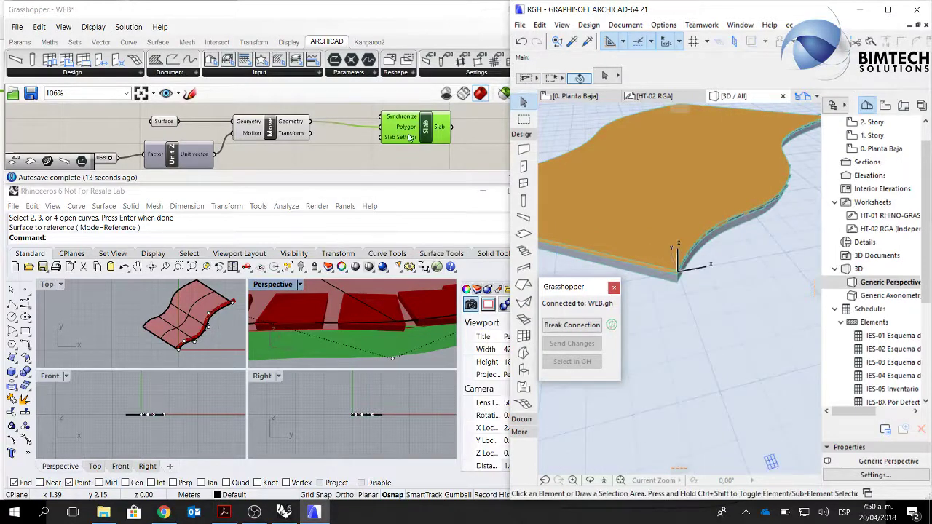
left_click_drag(426, 135, 414, 126)
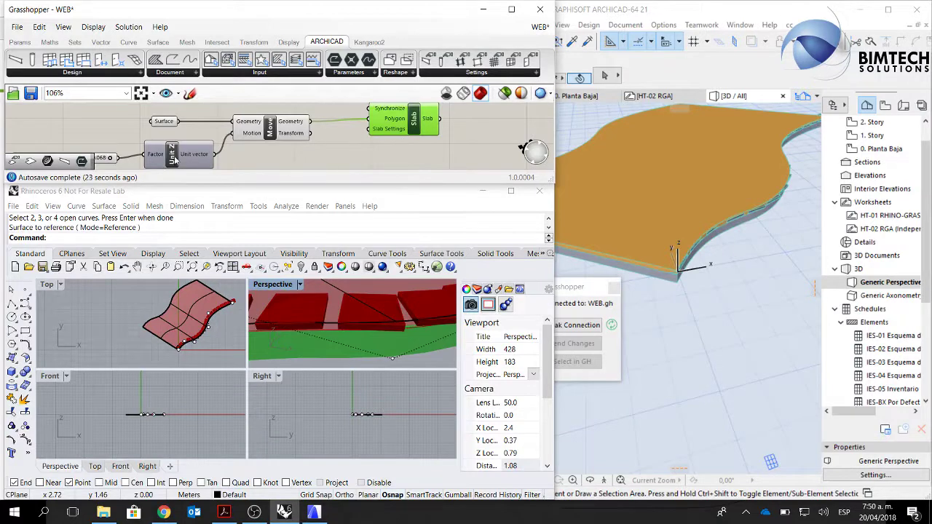
Lower the Number Slider feeding the Unit Z component's Factor input to -0.156.
scroll(174, 160, "down", 2)
scroll(731, 217, "up", 4)
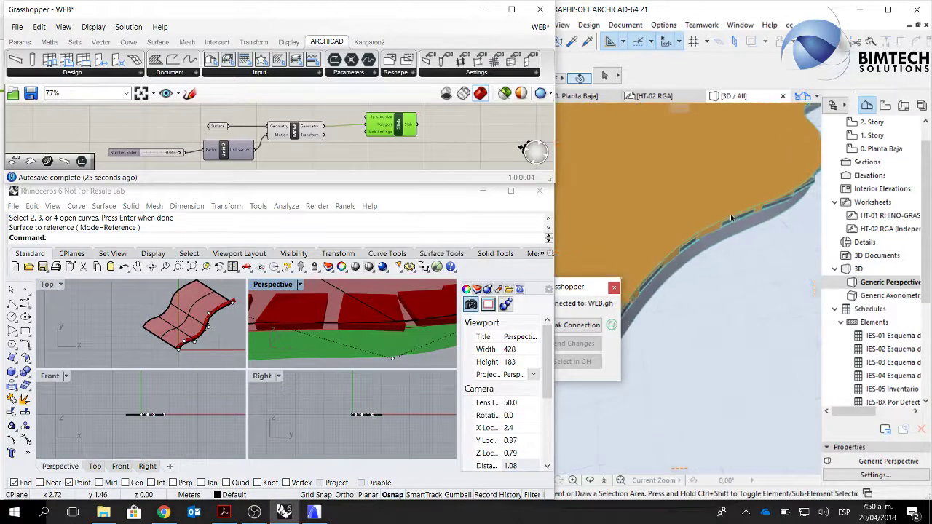
scroll(142, 151, "up", 5)
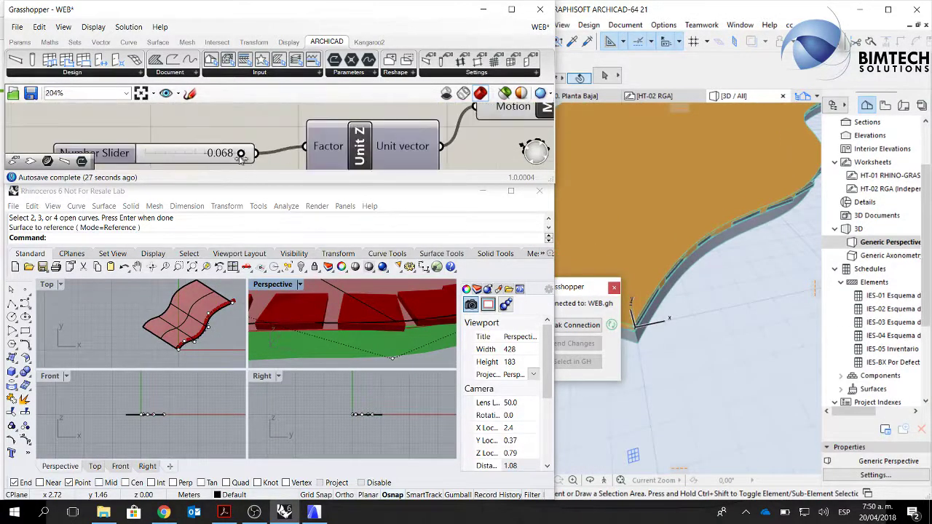
left_click_drag(240, 157, 237, 156)
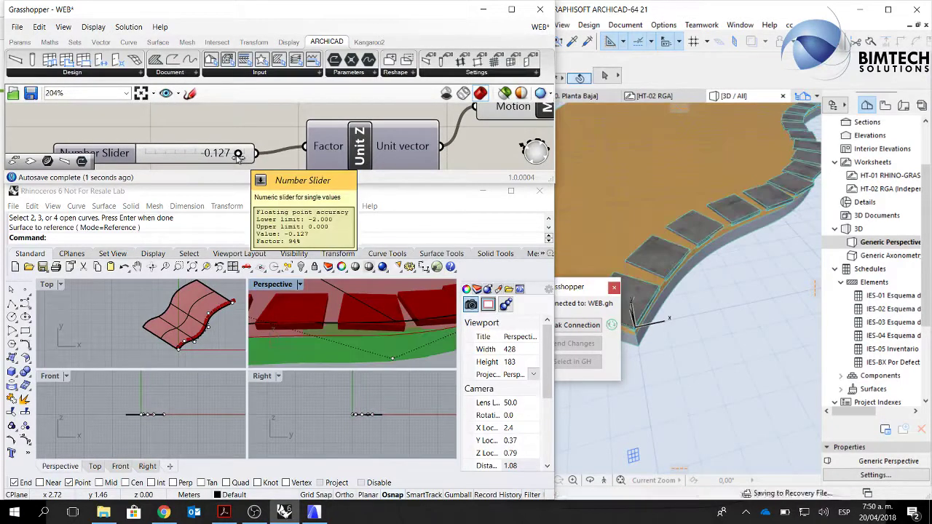
left_click_drag(238, 155, 236, 156)
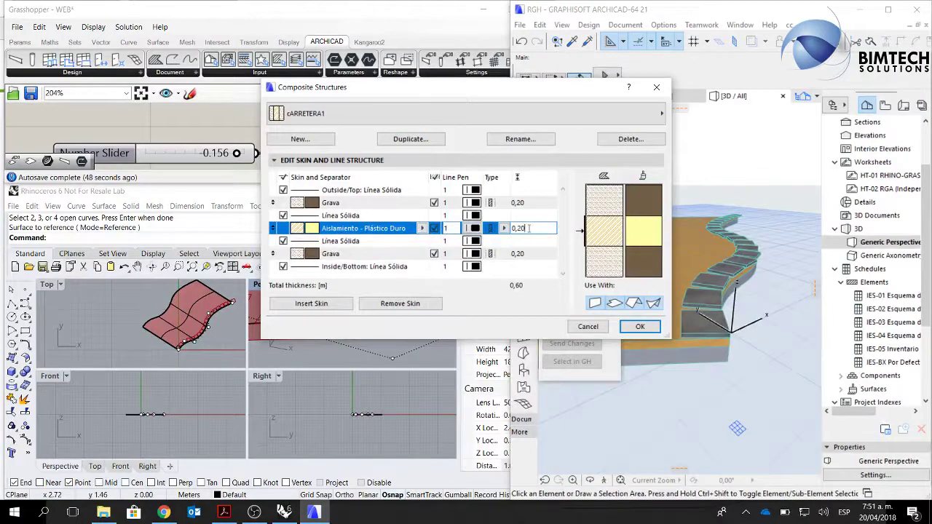
Set the thickness of the Aislamiento - Plástico Duro skin in the road composite to 0.01 m.
key("BackSpace")
type("05")
left_click(504, 228)
left_click(515, 240)
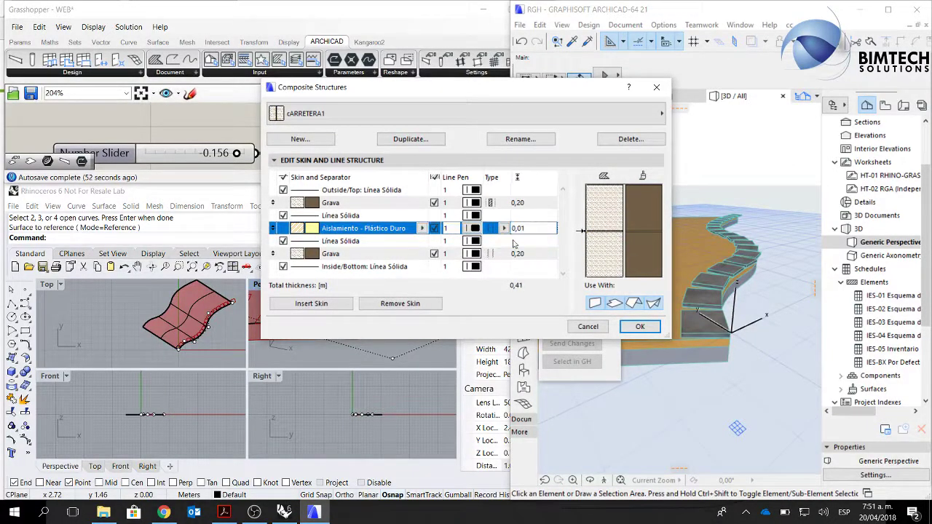
Change the composite's uppermost Grava skin to Hormigón with a thickness of 0.10 m.
left_click(405, 206)
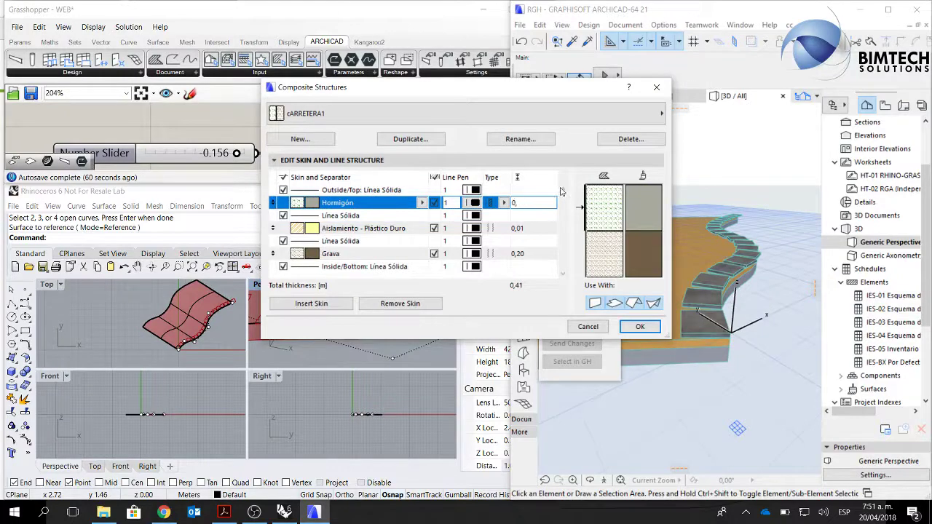
left_click(504, 202)
left_click(519, 204)
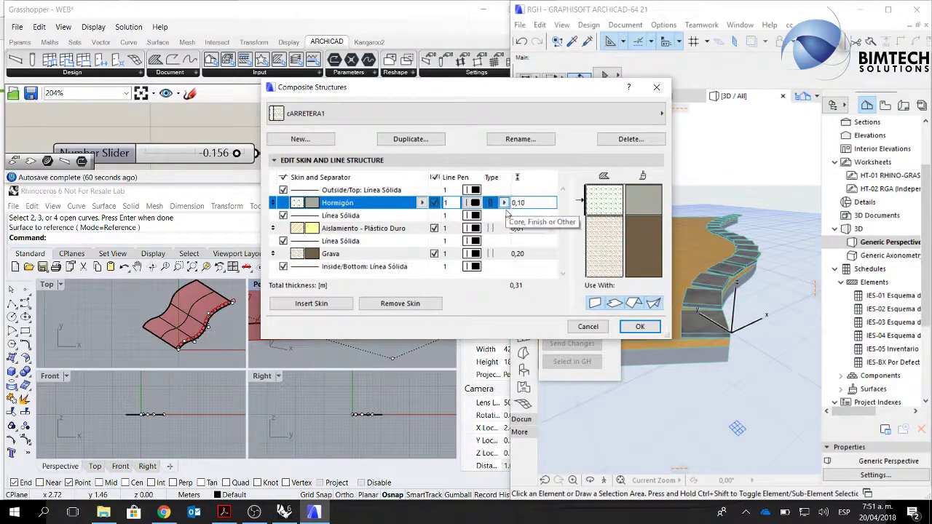
left_click(502, 220)
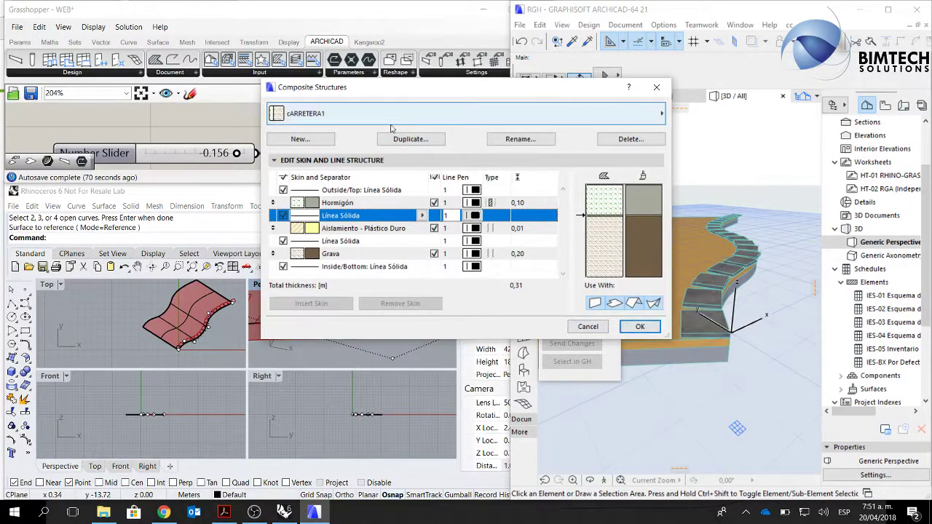
Rename the composite as CARRETERA1 with a capital first letter.
left_click(501, 141)
left_click(466, 177)
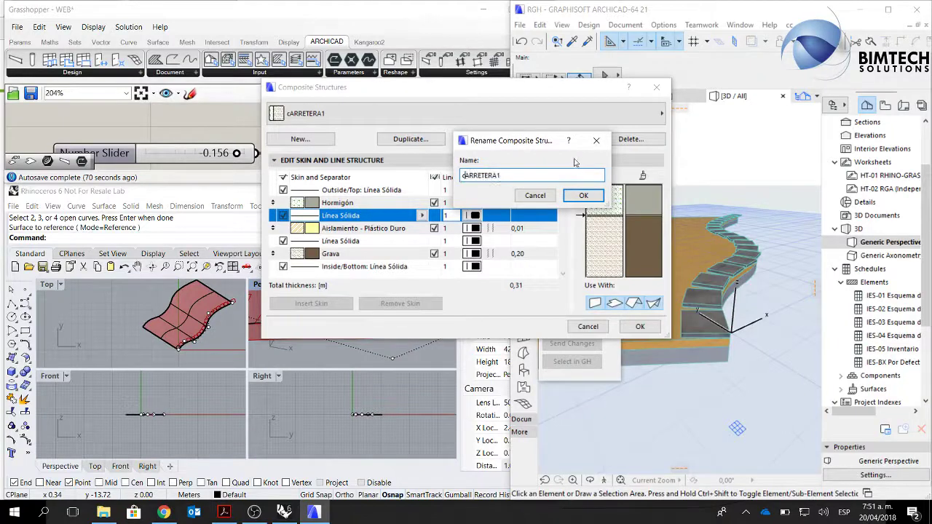
key("shift+Left")
type("C")
left_click(583, 195)
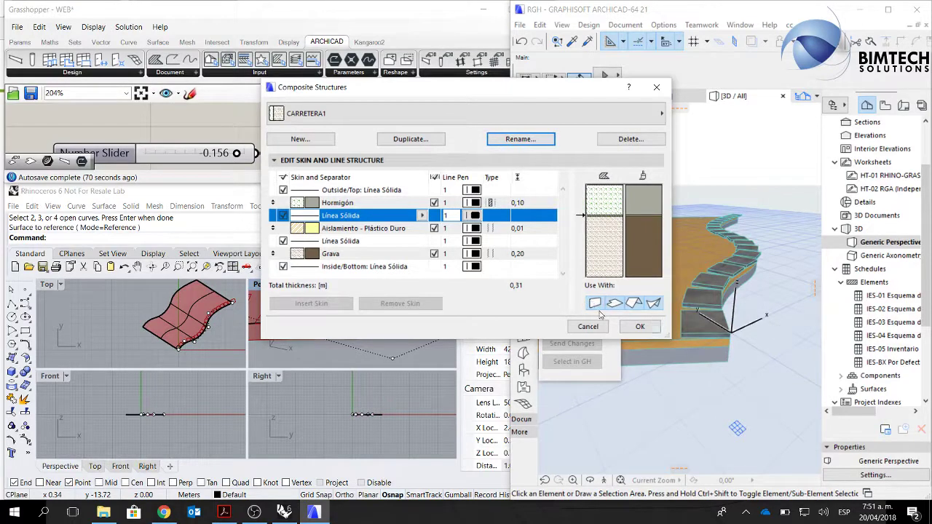
Restrict the CARRETERA1 composite to use with slabs only and accept the composite structure changes.
left_click(649, 305)
left_click(634, 305)
left_click(598, 305)
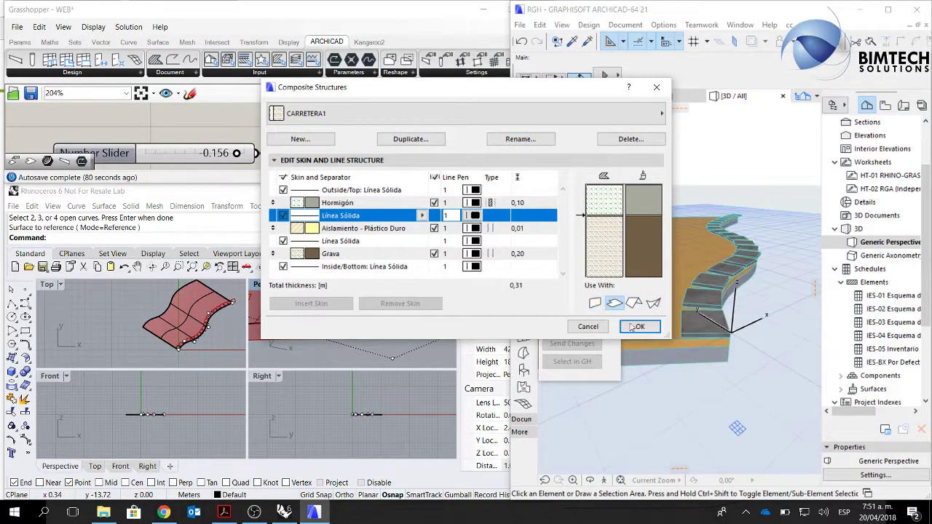
left_click(635, 327)
Add a Slab Settings component to the Grasshopper canvas beside the Slab component fed by Move.
scroll(398, 145, "down", 4)
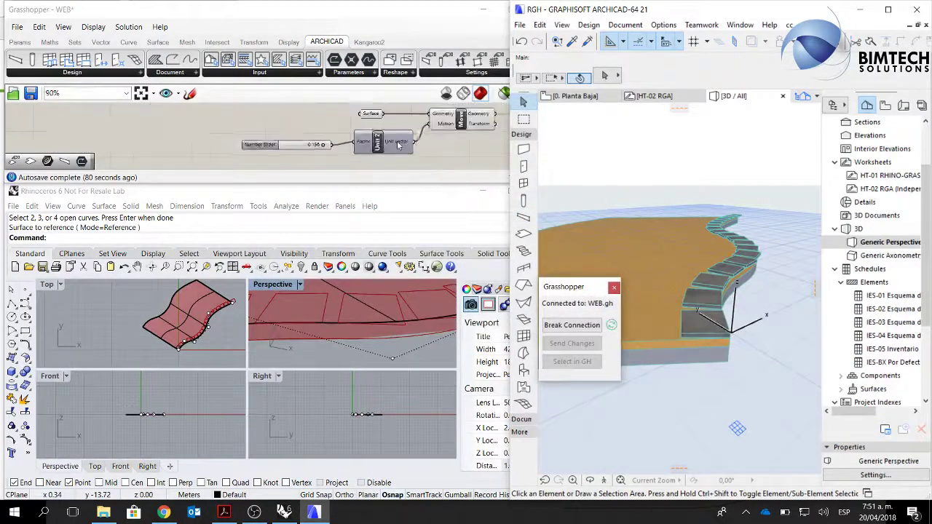
scroll(398, 145, "down", 1)
right_click_drag(418, 149, 357, 144)
right_click_drag(461, 137, 415, 135)
scroll(420, 128, "up", 2)
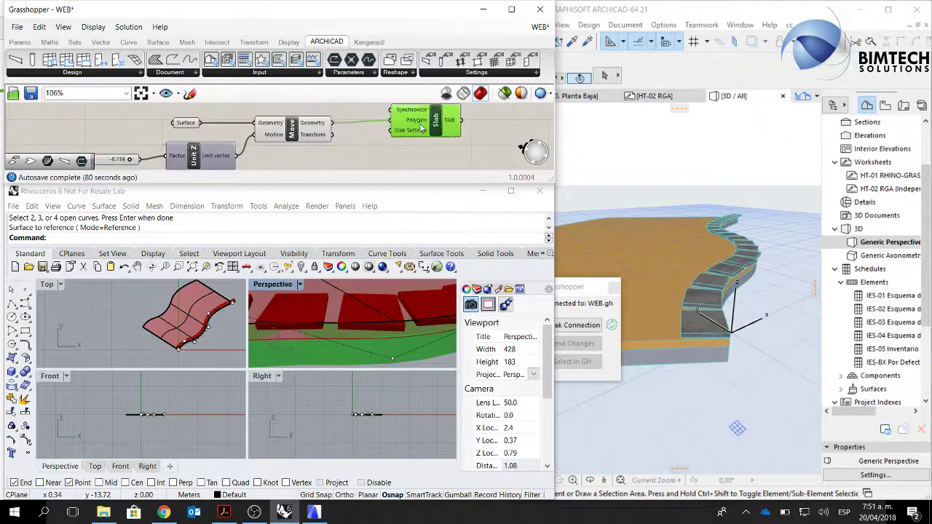
scroll(362, 154, "down", 2)
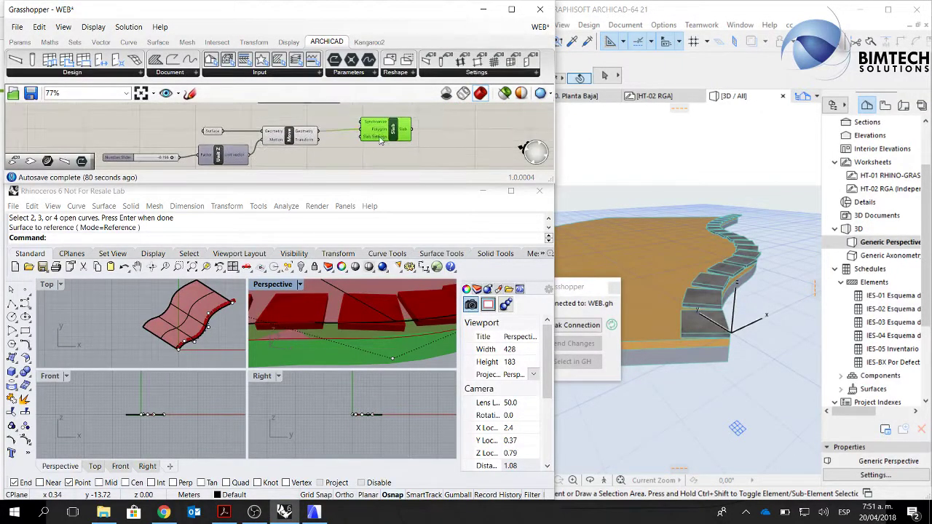
scroll(319, 341, "down", 2)
scroll(398, 305, "down", 2)
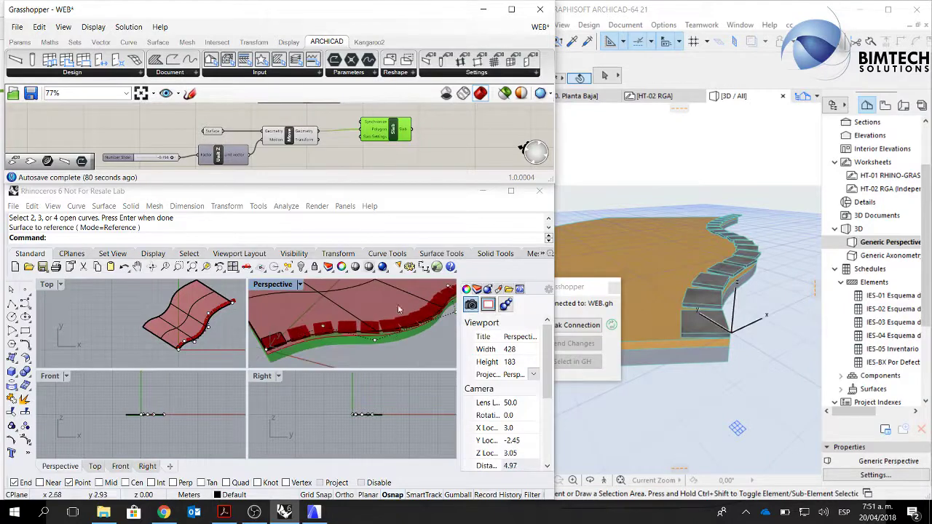
scroll(360, 145, "up", 1)
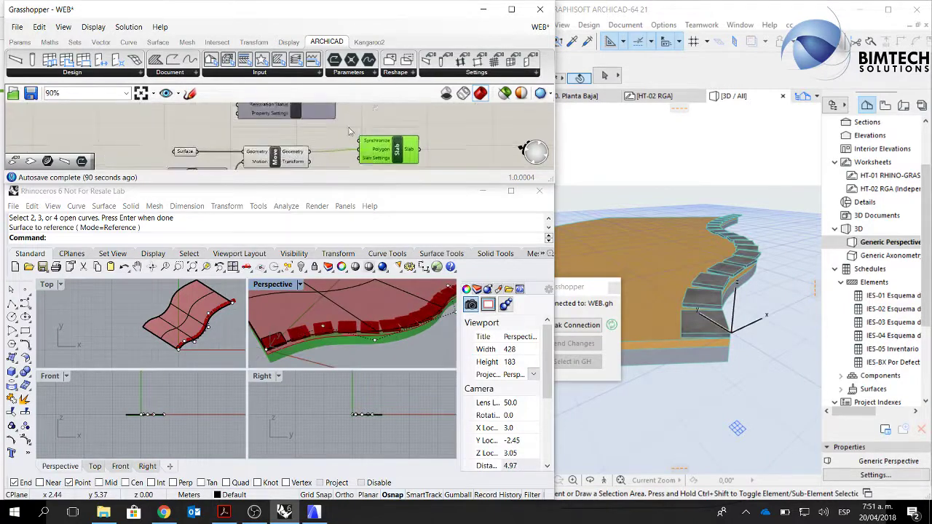
left_click(477, 72)
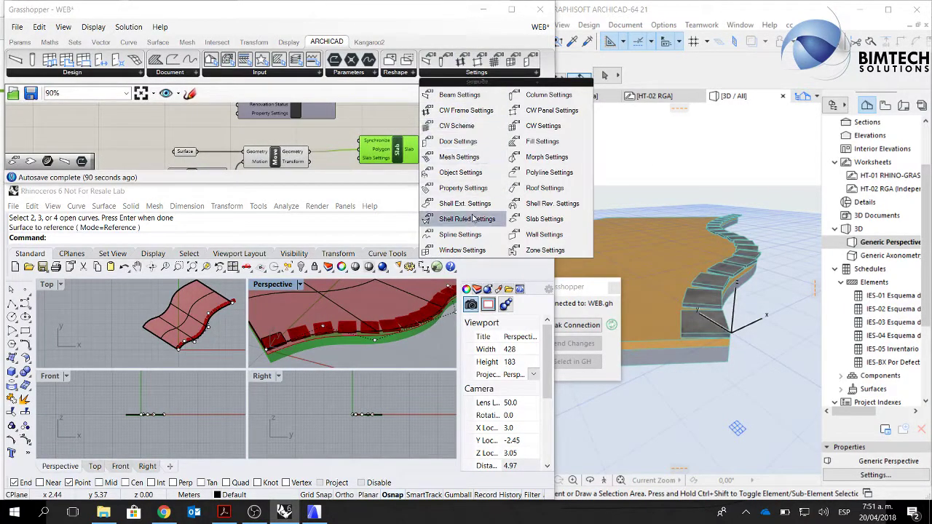
left_click_drag(535, 220, 466, 157)
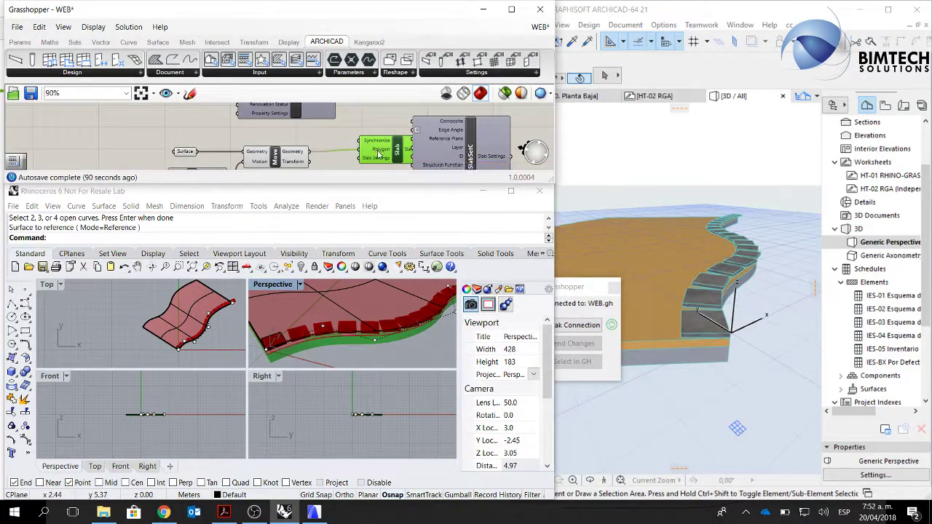
Place the Slab Settings component below Move and connect its output to the Slab component's Slab Settings input.
scroll(380, 156, "down", 2)
left_click(452, 146)
left_click_drag(452, 147, 480, 149)
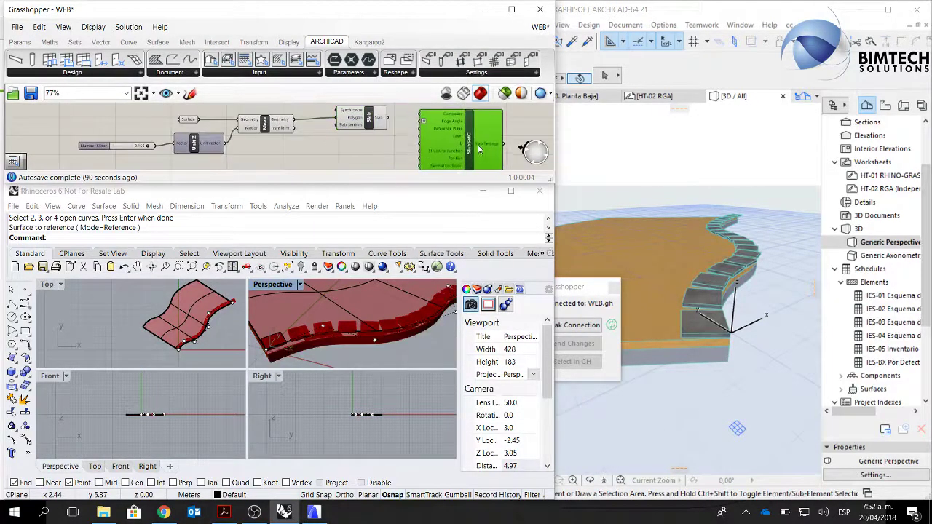
scroll(410, 118, "up", 1)
right_click_drag(402, 125, 411, 136)
left_click_drag(461, 148, 298, 168)
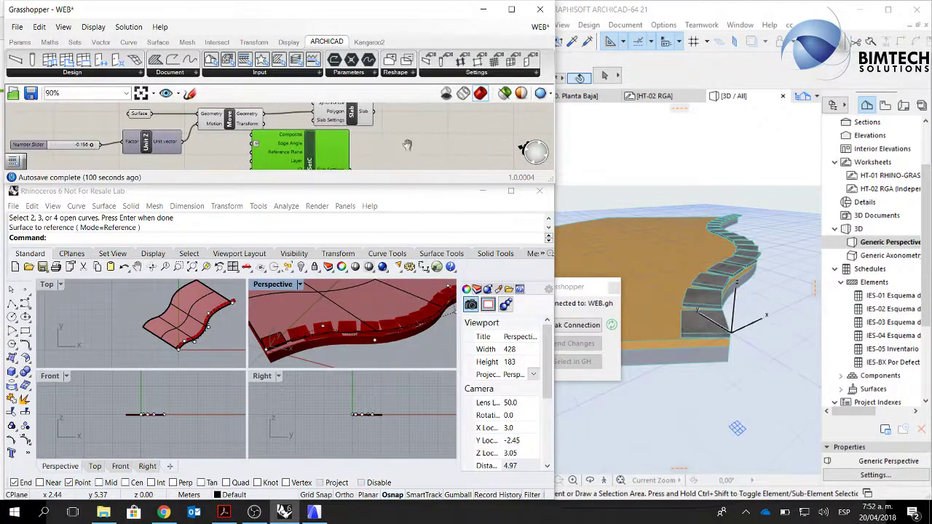
right_click_drag(408, 144, 430, 104)
left_click_drag(333, 128, 294, 148)
right_click_drag(368, 143, 408, 157)
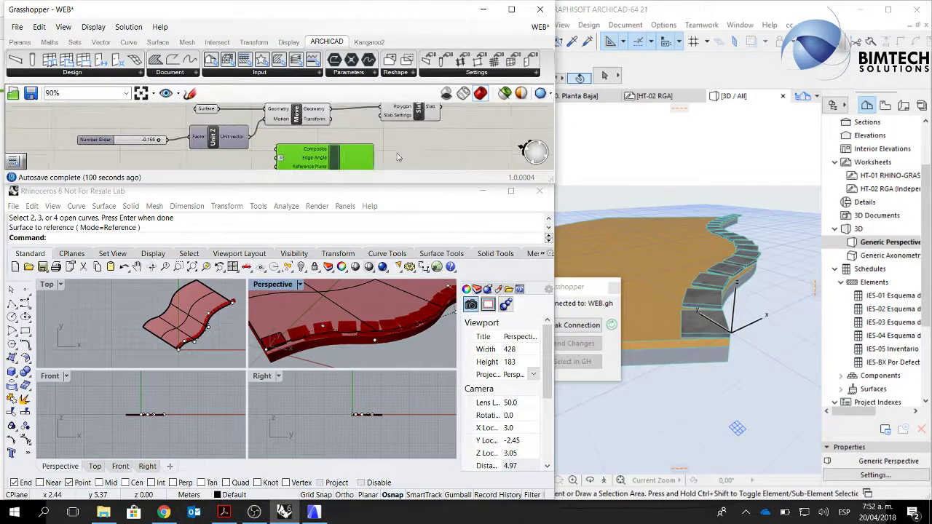
left_click_drag(332, 167, 344, 147)
scroll(430, 146, "down", 2)
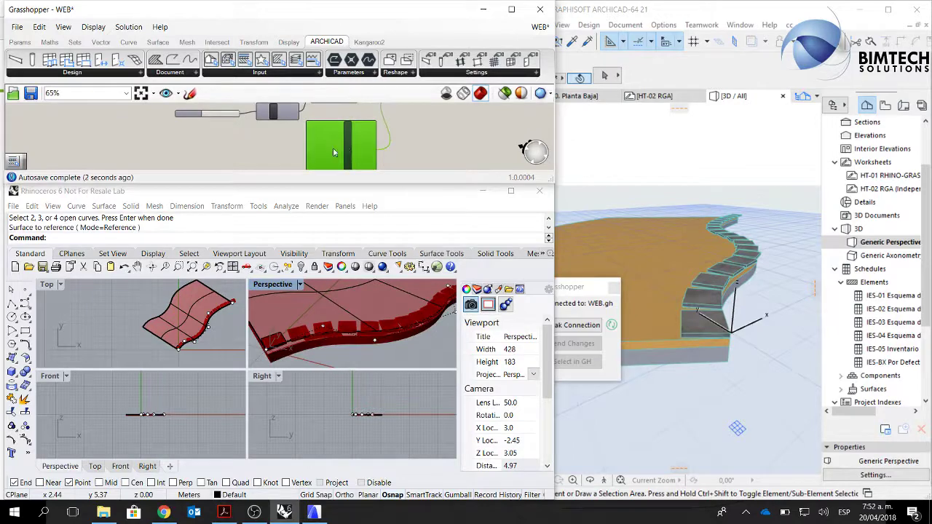
left_click(232, 64)
left_click(249, 143)
scroll(285, 139, "up", 3)
left_click(256, 144)
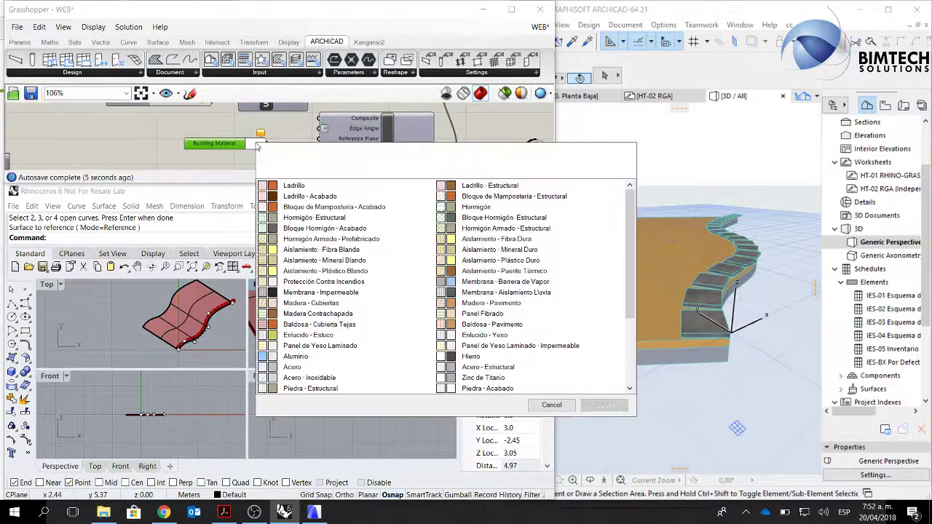
left_click(238, 145)
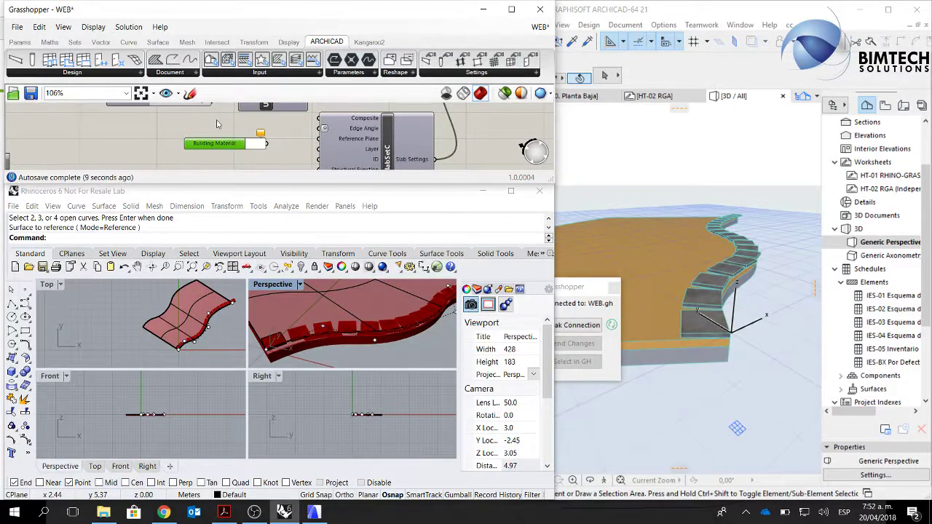
key("Delete")
Add a Composite input component and connect it to the Slab Settings component's Composite input.
left_click(246, 61)
left_click(239, 148)
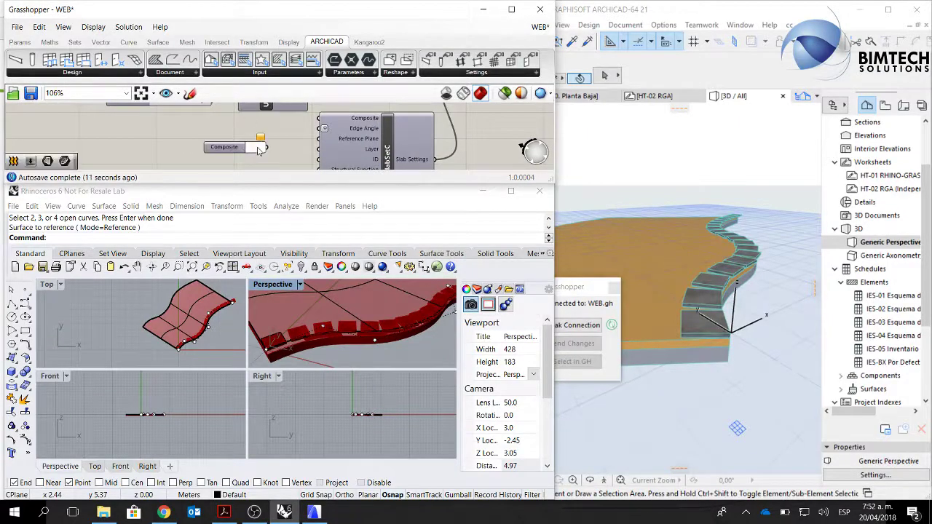
left_click_drag(267, 148, 318, 121)
Filter the composites to those for slabs, choose CARRETERA1, and move the Composite component farther from the Slab Settings component.
left_click(260, 150)
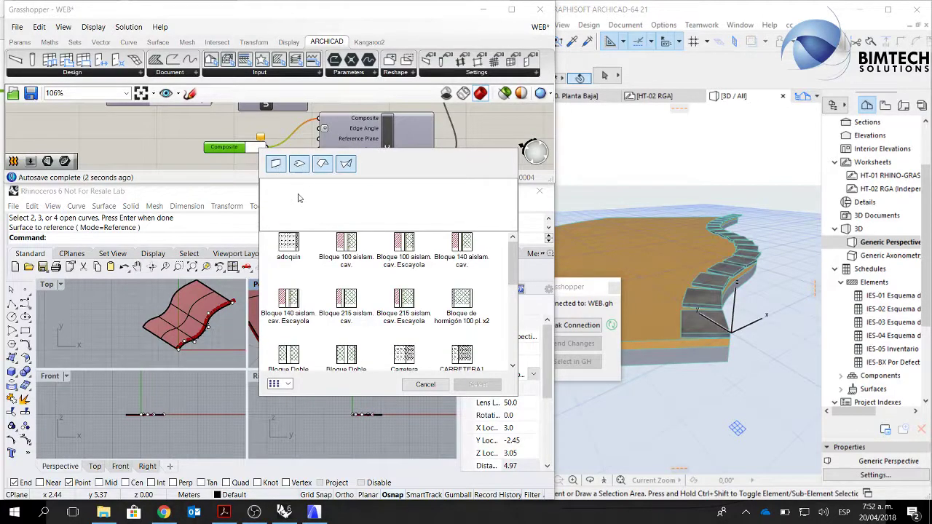
left_click(299, 163)
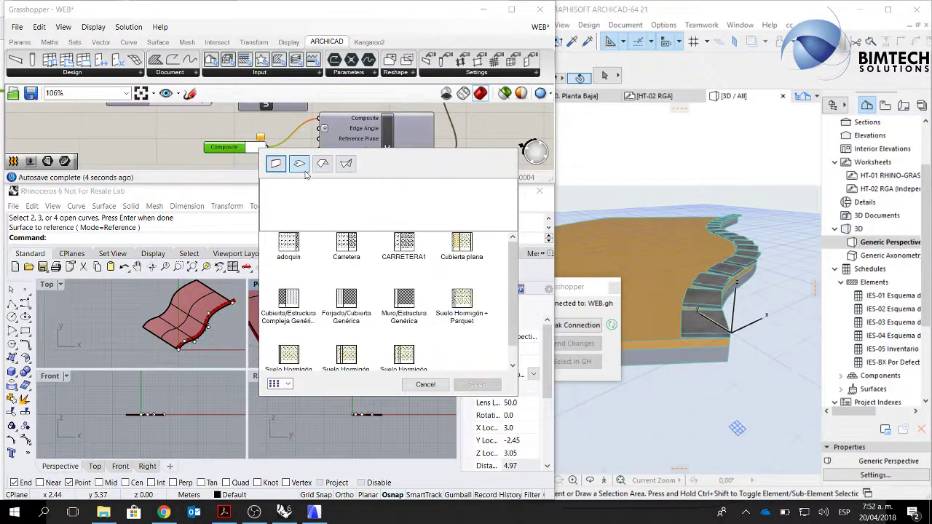
left_click(407, 255)
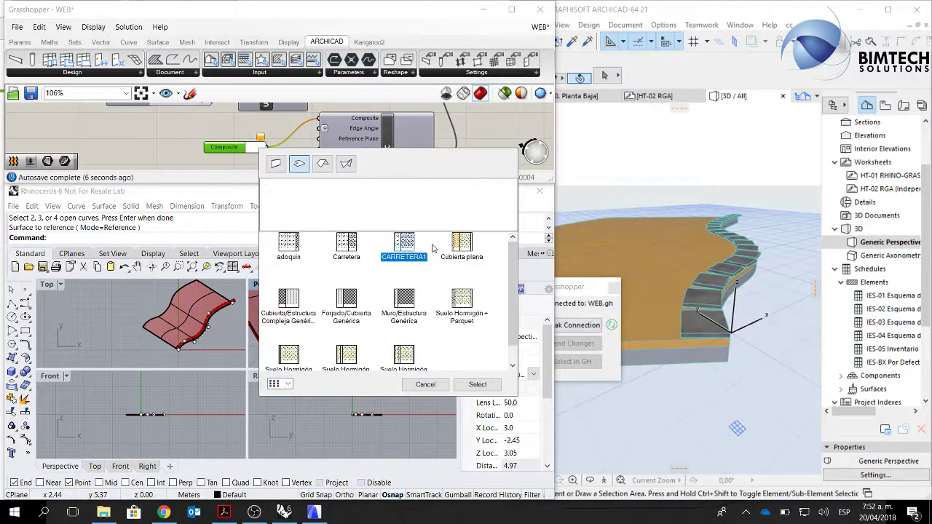
left_click(477, 384)
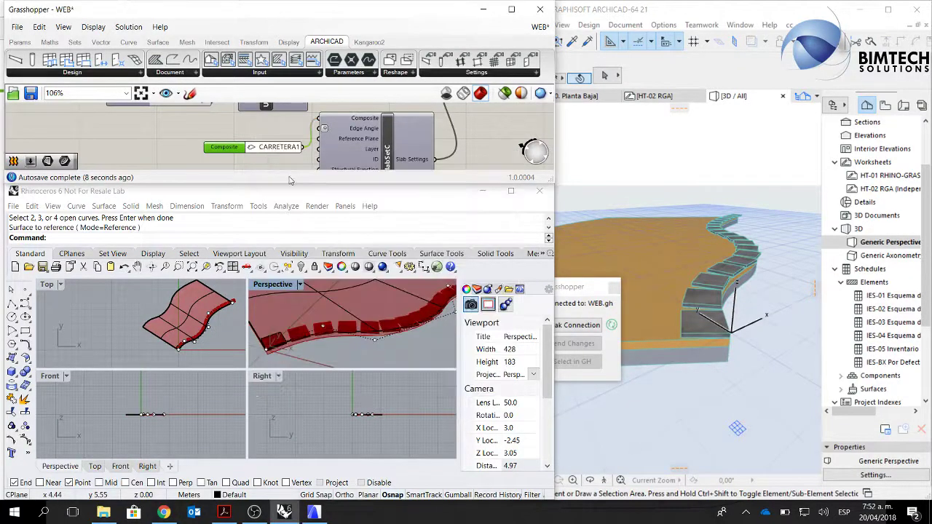
left_click_drag(236, 150, 192, 136)
Inspect the composite slab's edge in the 3D view, and open the 0. Planta Baja floor plan with the documentation tools displayed.
scroll(745, 374, "down", 4)
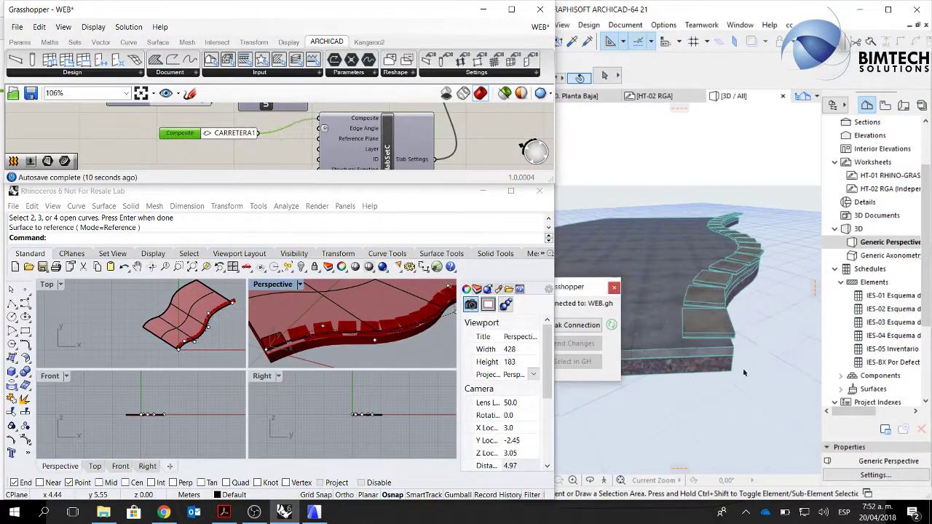
middle_click_drag(761, 376, 783, 269, "shift")
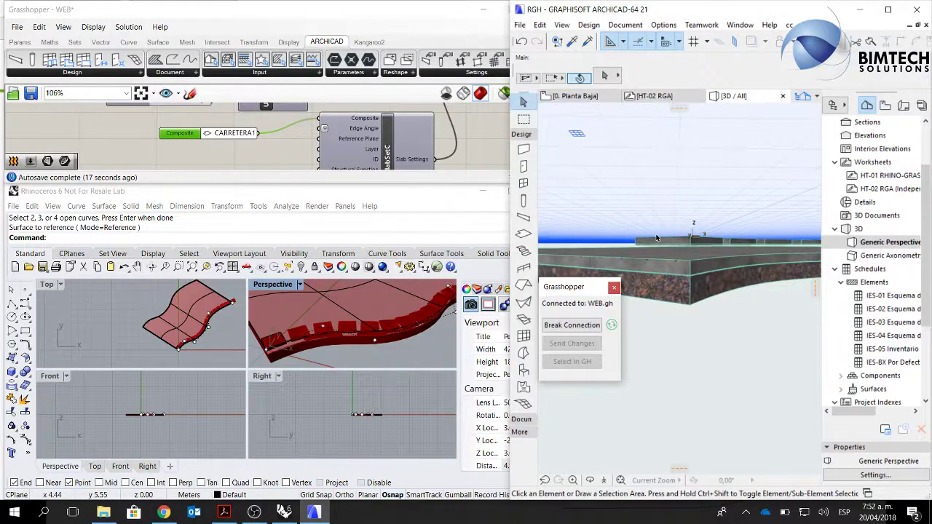
key("F2")
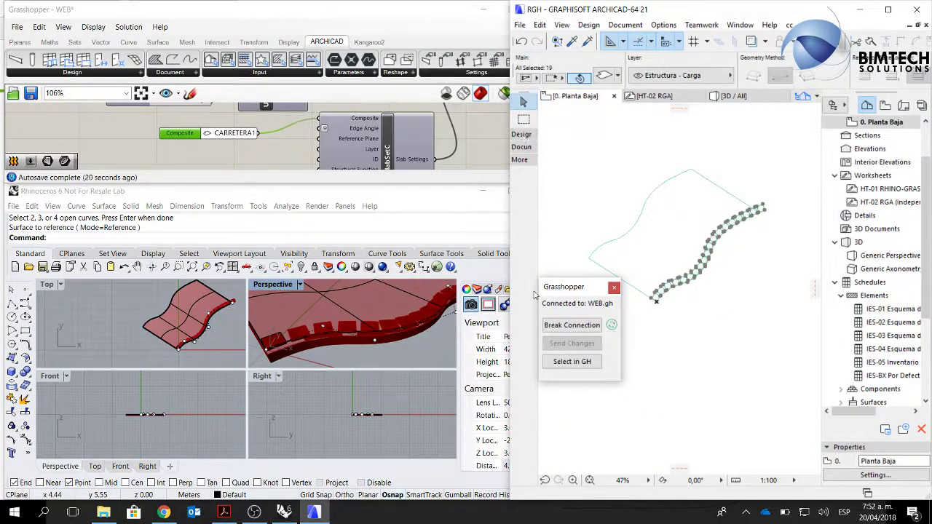
left_click(522, 146)
left_click(523, 315)
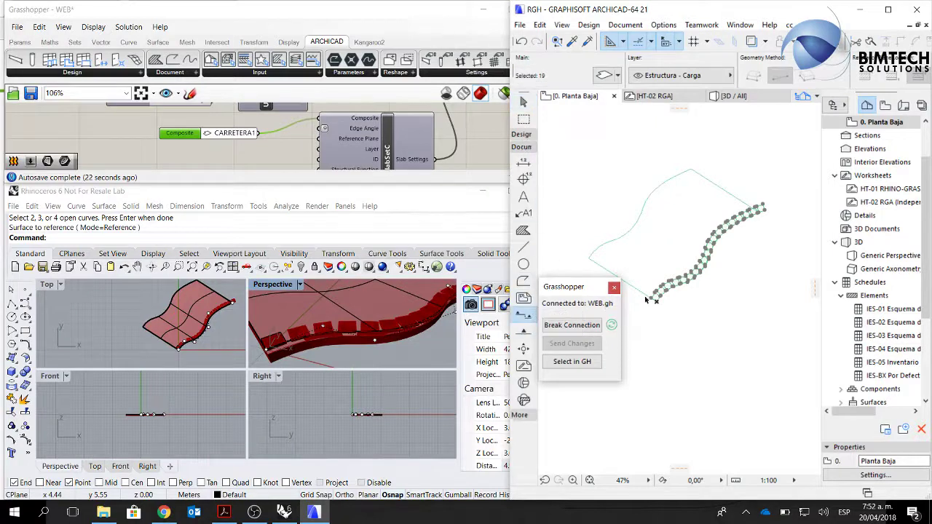
left_click(703, 308)
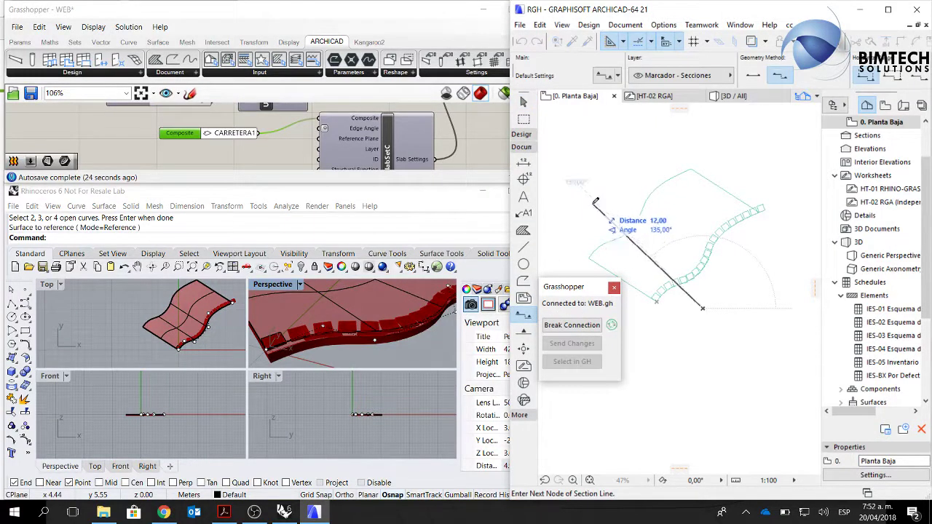
left_click(596, 201)
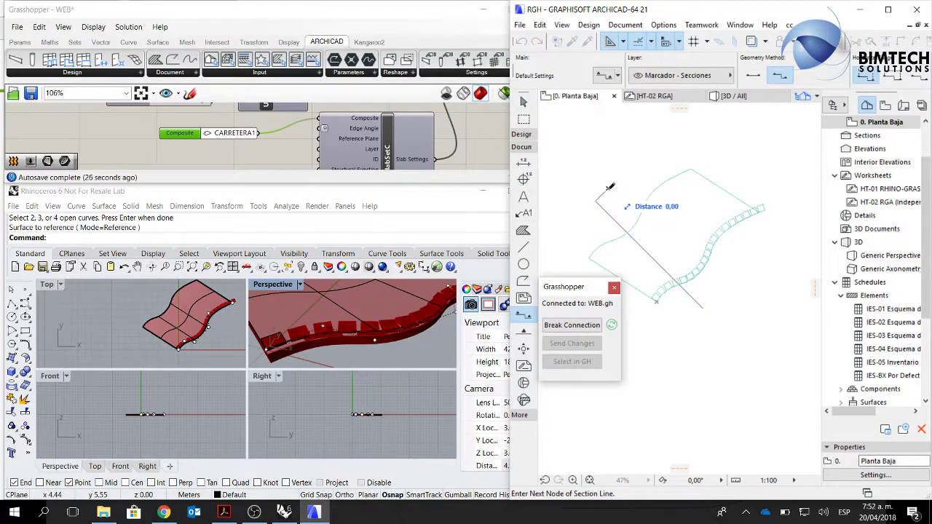
key("Escape")
key("Escape")
left_click(595, 202)
left_click(617, 217)
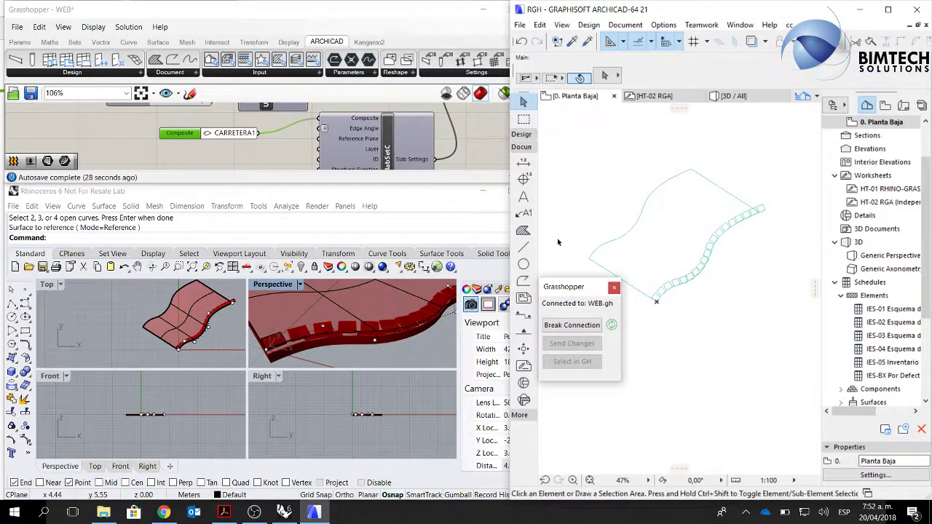
Draw a single-segment section line diagonally across the road slab and the row of paving slabs, and set its viewing direction.
left_click(523, 314)
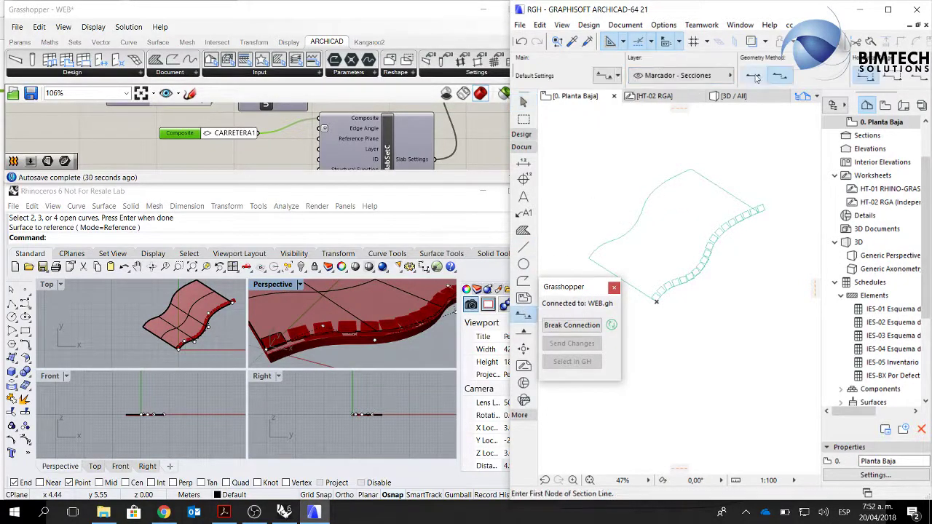
left_click(754, 76)
left_click(599, 217)
left_click(724, 301)
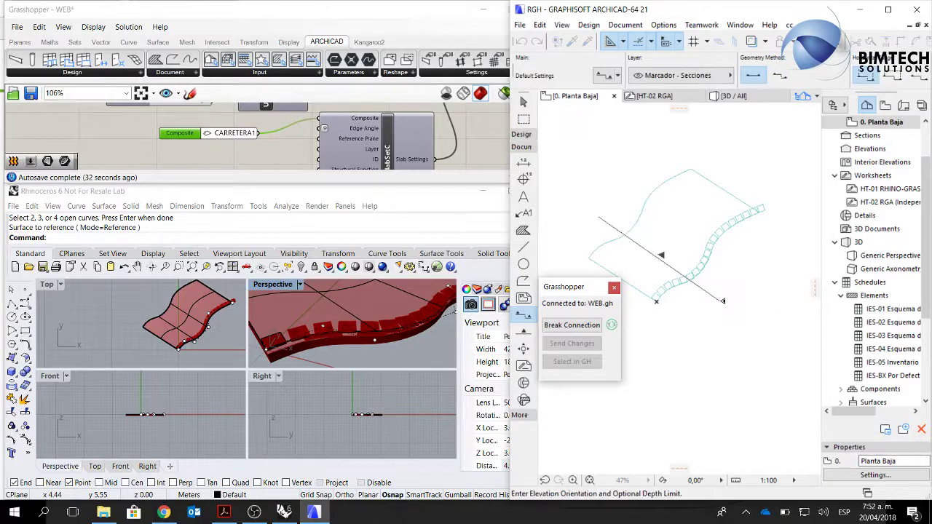
left_click(726, 291)
key("Escape")
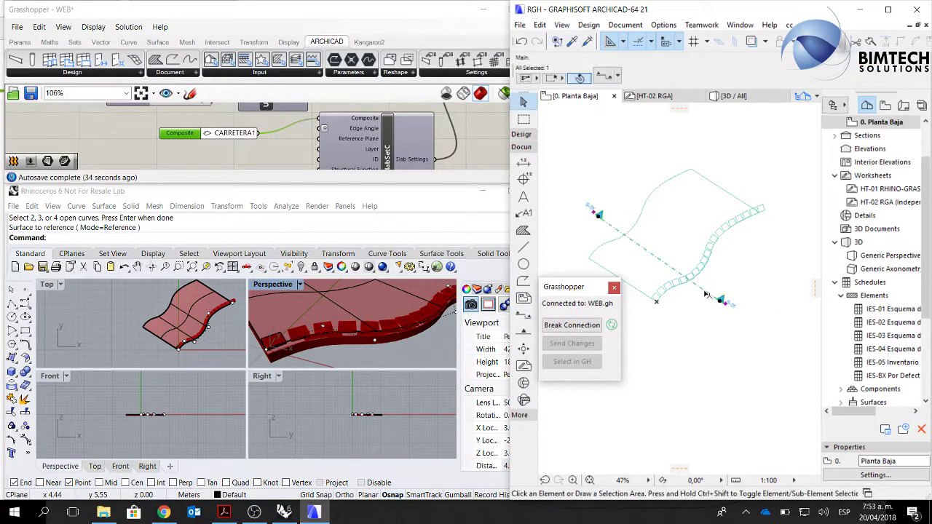
Open the section view from the section line and examine the composite slab's layers beneath the paving slabs.
right_click(705, 294)
left_click(730, 241)
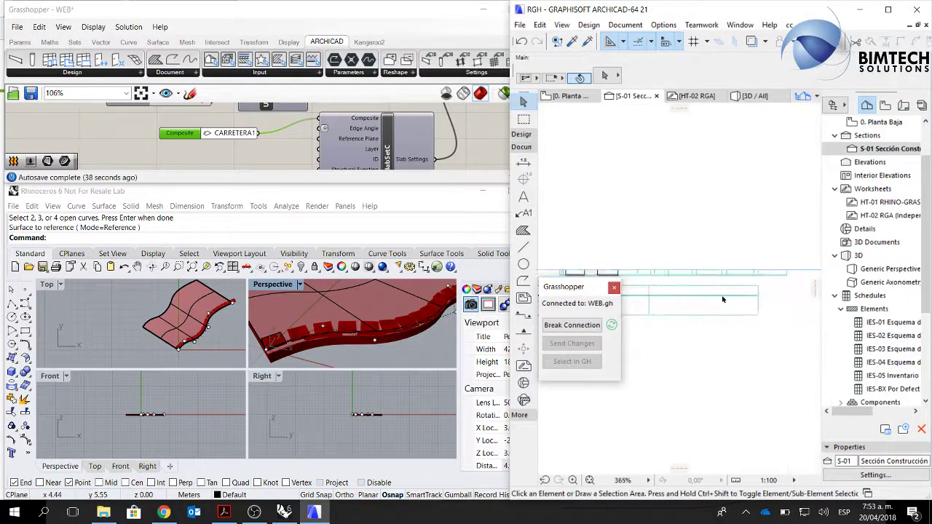
scroll(723, 299, "up", 4)
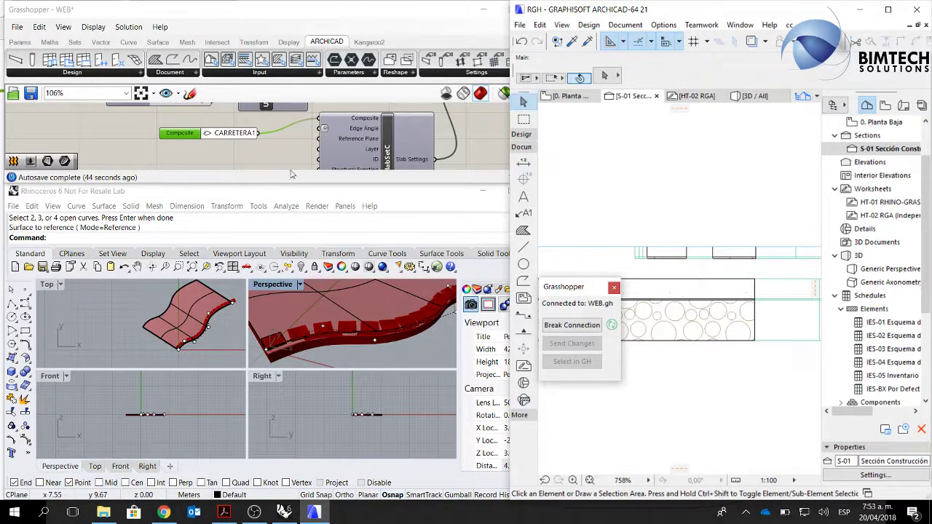
Set the Number Slider feeding the unit vector's Factor to -0.063 to raise the road slab toward the paving slabs.
scroll(356, 137, "down", 2)
scroll(356, 138, "down", 1)
left_click(306, 146)
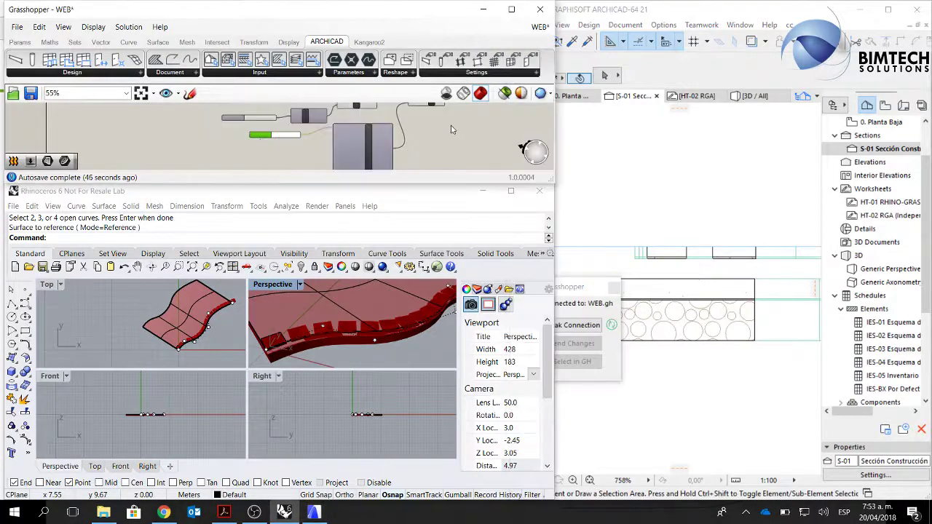
scroll(260, 109, "up", 8)
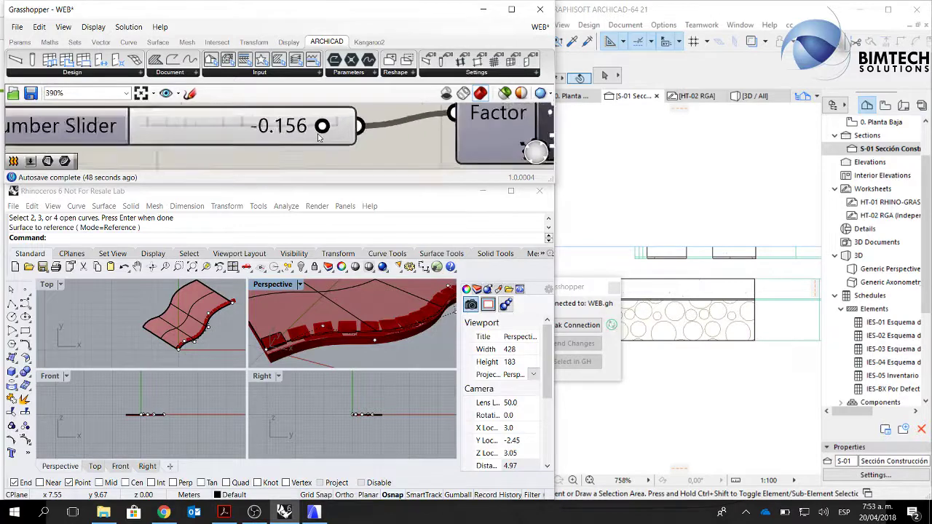
left_click_drag(323, 124, 335, 125)
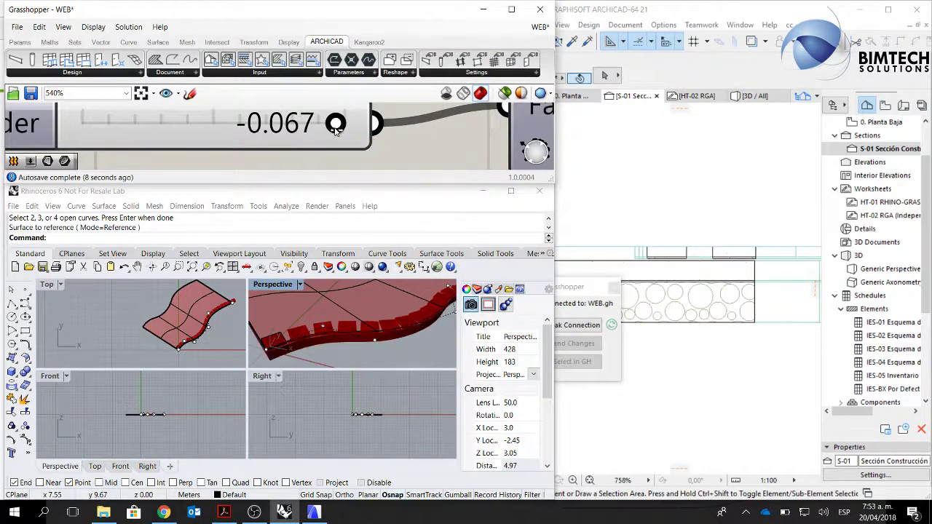
left_click_drag(334, 125, 336, 125)
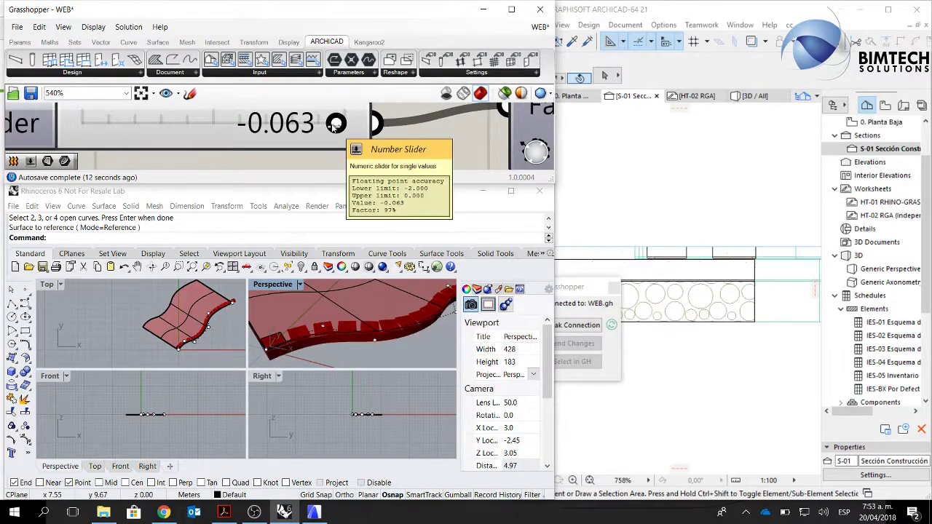
Examine the adjusted road slab and paving slabs in the section, floor plan and 3D views.
scroll(707, 188, "down", 4)
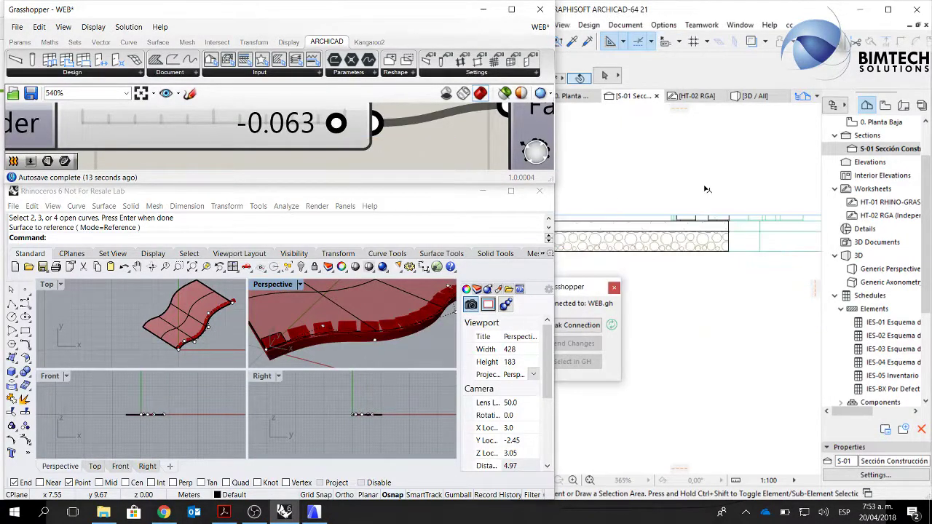
left_click(576, 102)
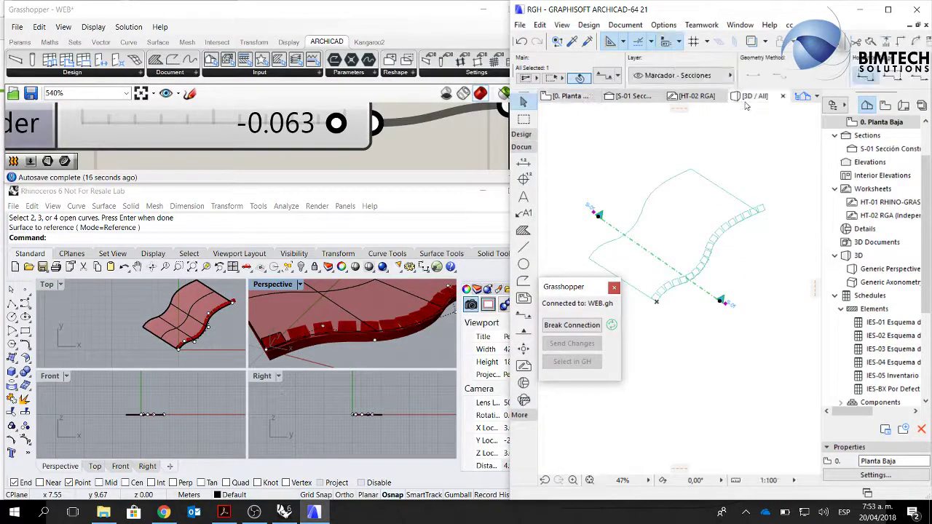
left_click(754, 96)
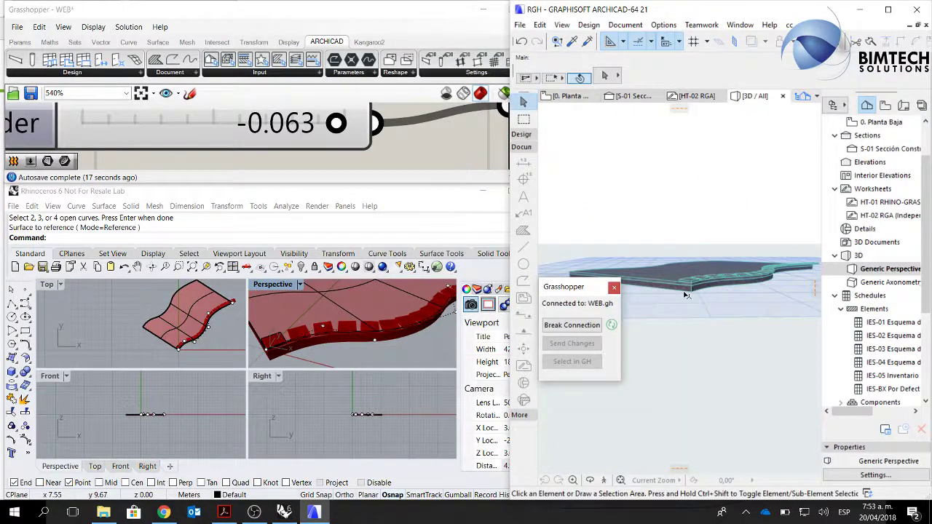
mouse_move(686, 295)
middle_mouse_down("shift")
mouse_move(748, 295)
mouse_move(754, 336)
mouse_move(722, 386)
mouse_move(741, 264)
mouse_move(675, 244)
middle_mouse_up("shift")
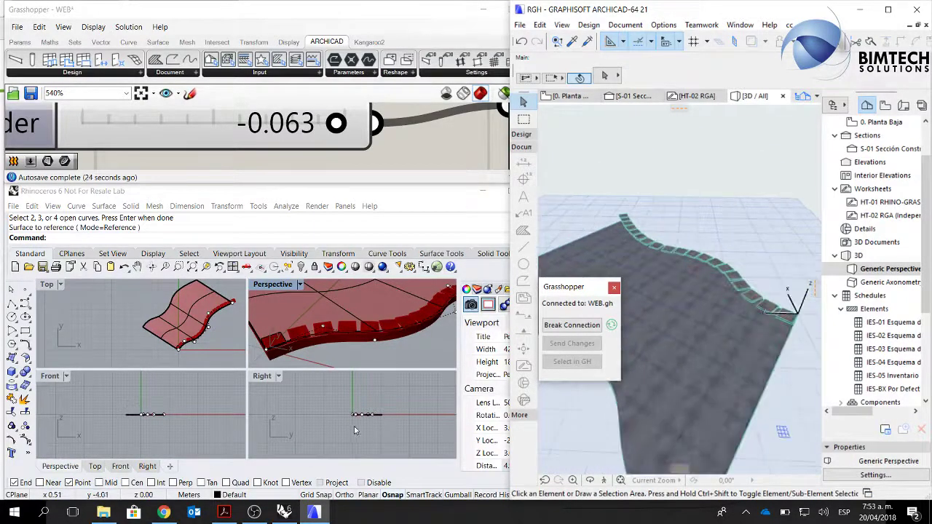
mouse_move(717, 291)
middle_mouse_down("shift")
mouse_move(723, 272)
mouse_move(718, 303)
mouse_move(742, 344)
middle_mouse_up("shift")
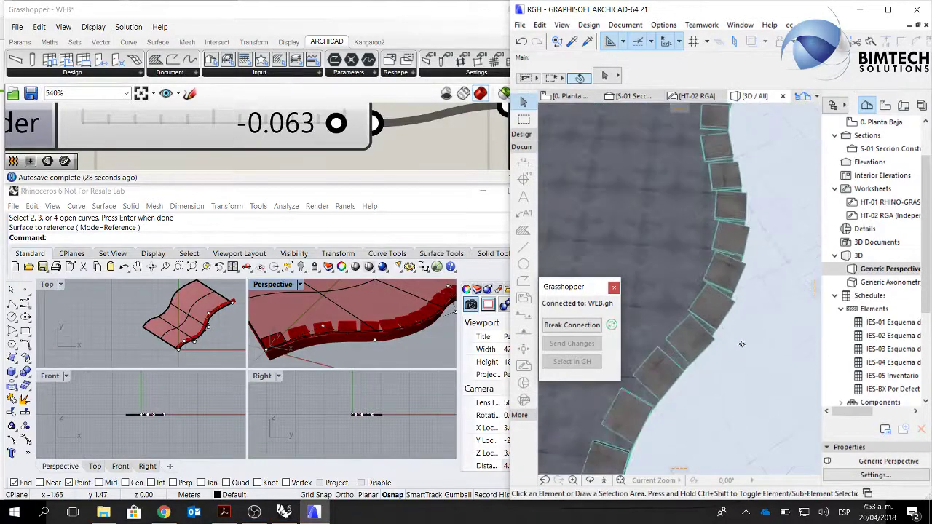
scroll(738, 329, "down", 5)
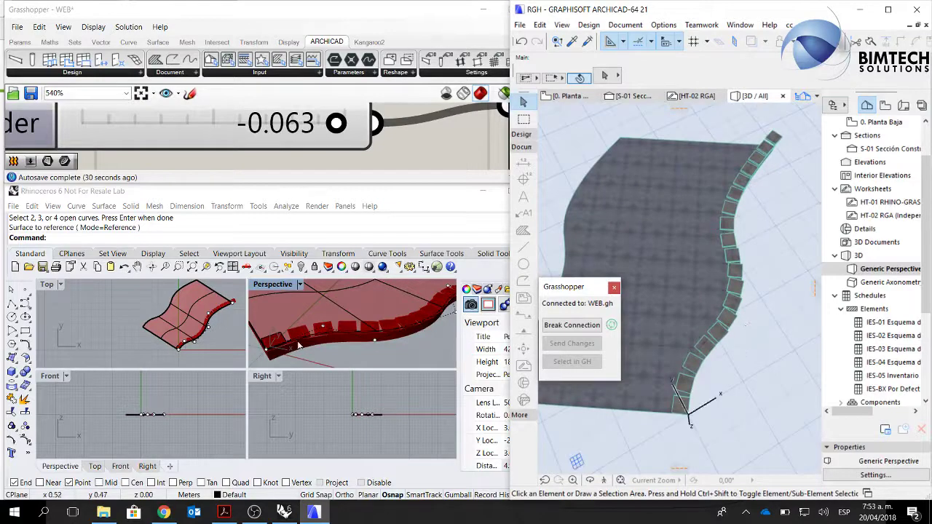
scroll(750, 310, "up", 2)
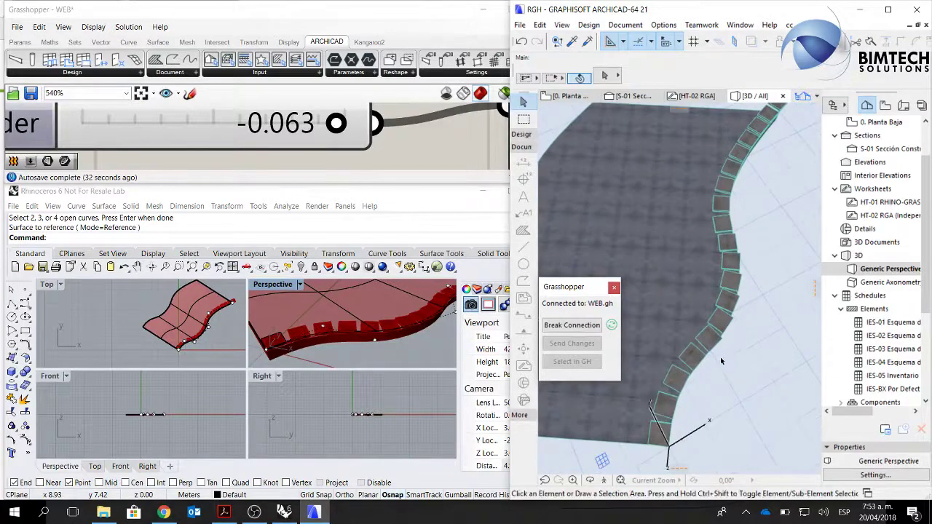
mouse_move(721, 361)
middle_mouse_down("shift")
mouse_move(685, 305)
mouse_move(730, 320)
mouse_move(719, 344)
middle_mouse_up("shift")
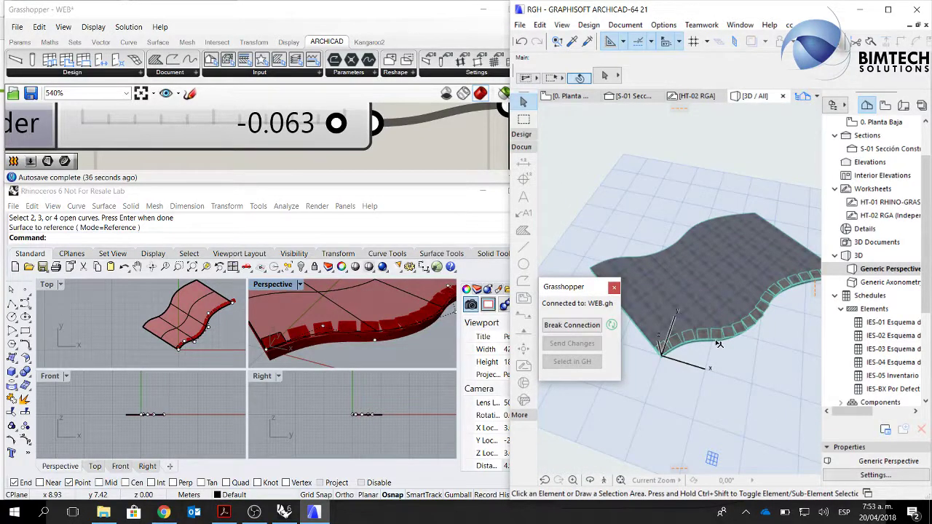
middle_click_drag(719, 344, 657, 307, "shift")
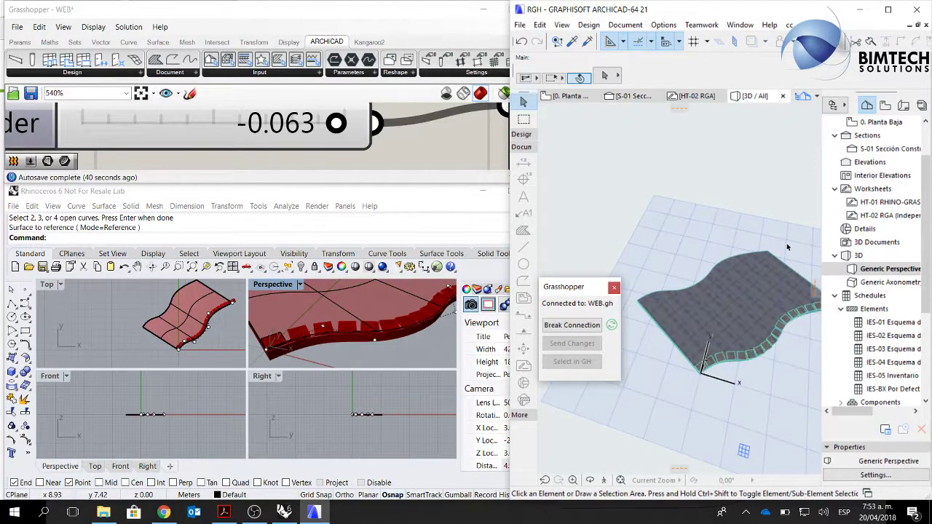
Select the surface's curved edge opposite the paving slabs in Rhino's Top viewport.
scroll(338, 158, "down", 6)
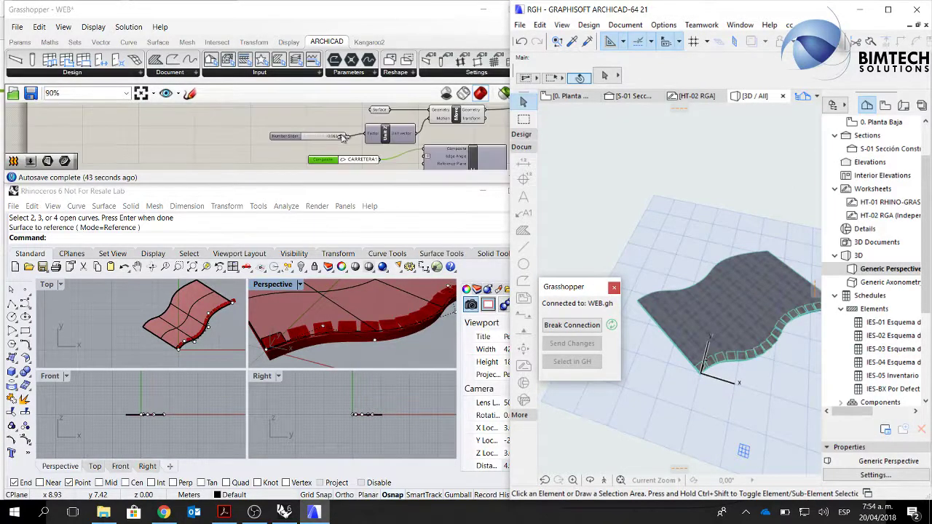
scroll(344, 137, "down", 5)
middle_click(350, 140)
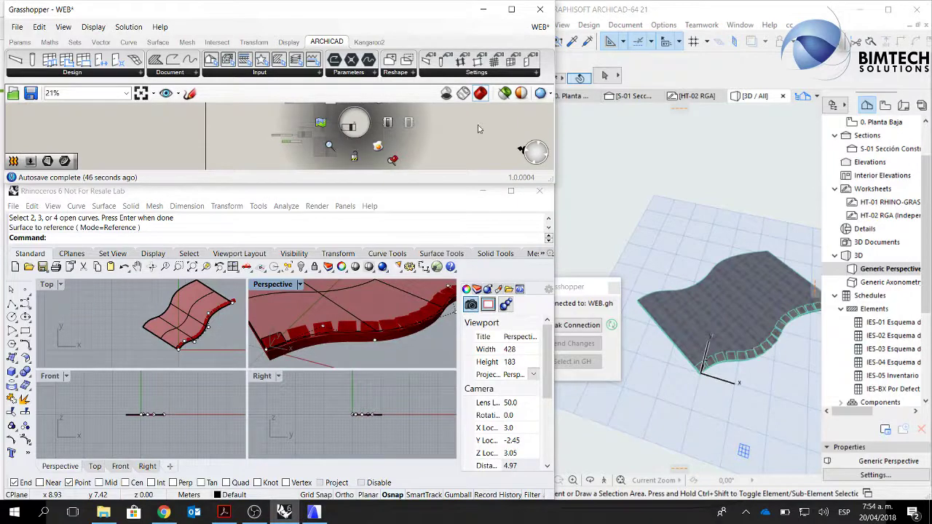
scroll(478, 129, "up", 2)
left_click(173, 301)
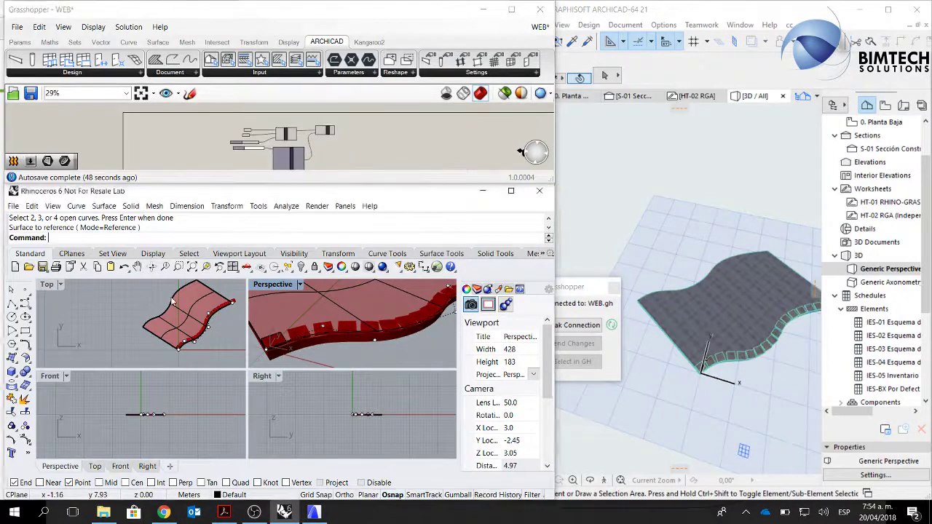
left_click(172, 301)
left_click(197, 328)
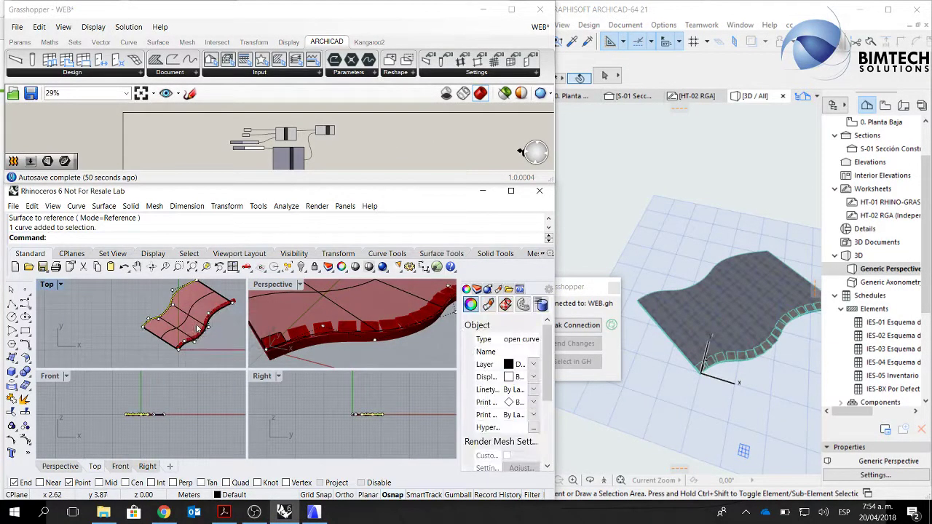
Add a Curve parameter to the empty area of the Grasshopper canvas beyond the existing slab components.
scroll(328, 145, "up", 3)
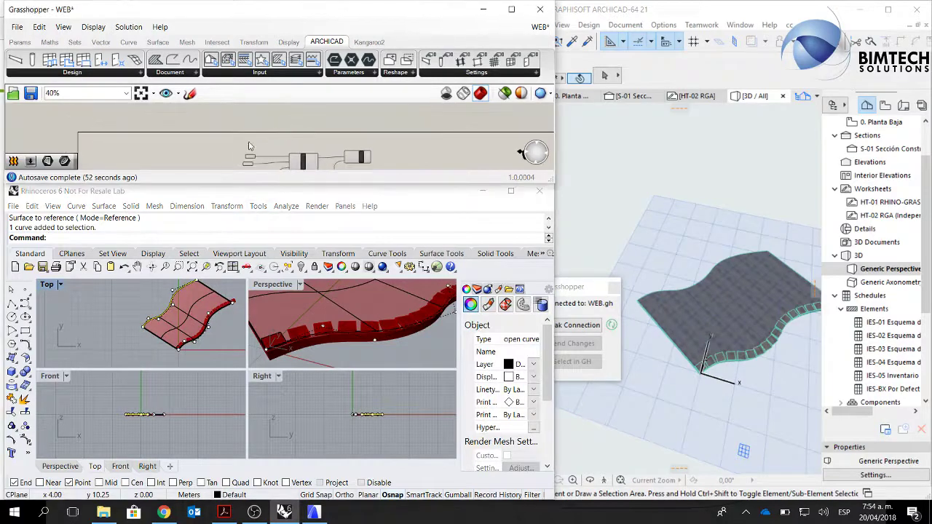
right_click_drag(378, 144, 303, 141)
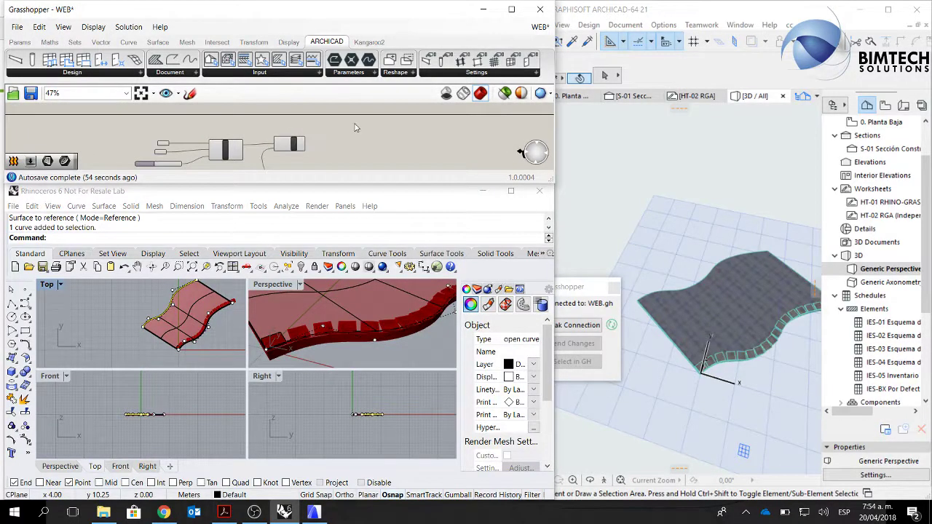
double_click(355, 127)
type("CURVE")
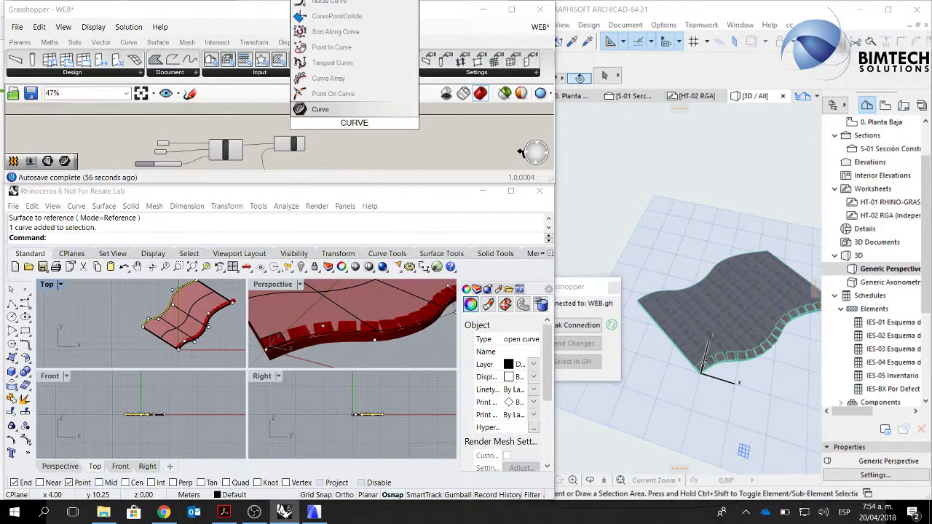
key("Return")
Set the Curve parameter to reference the single curved edge opposite the paving slabs in Rhino.
right_click(356, 125)
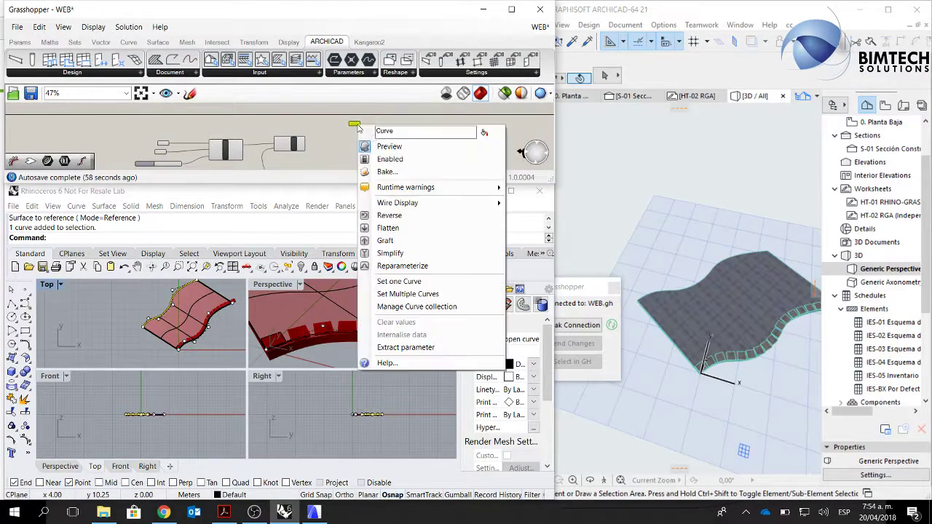
left_click(407, 281)
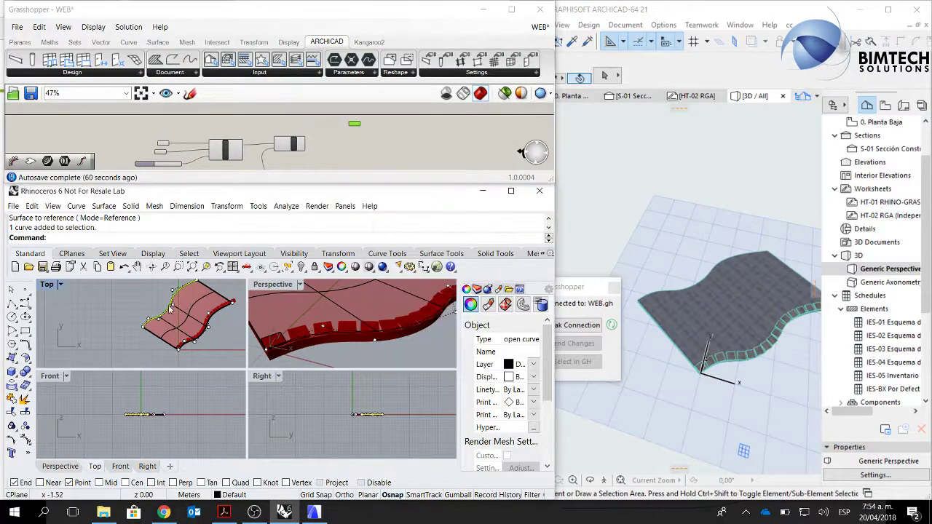
left_click(167, 320)
scroll(376, 117, "up", 5)
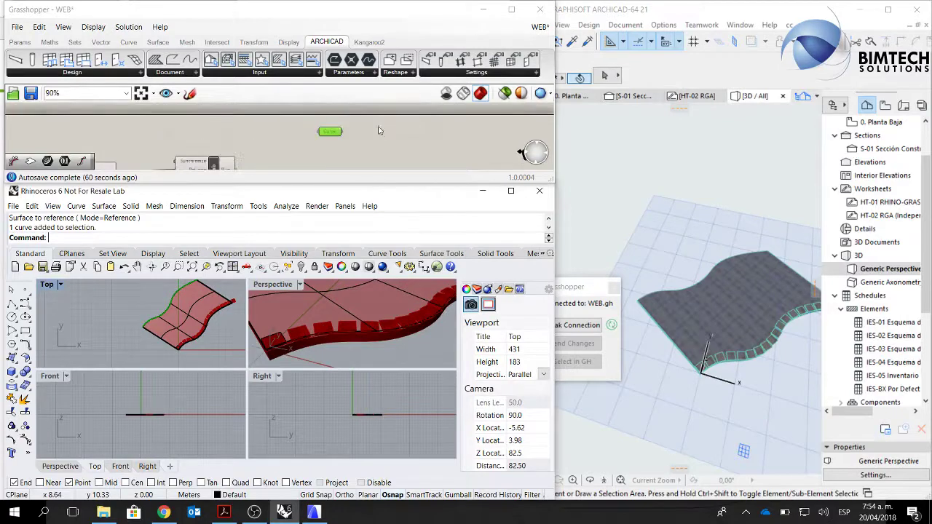
Add a Divide Curve component beside the new Curve parameter and connect the parameter to its Curve input.
left_click_drag(288, 134, 271, 130)
scroll(310, 134, "up", 2)
left_click(318, 131)
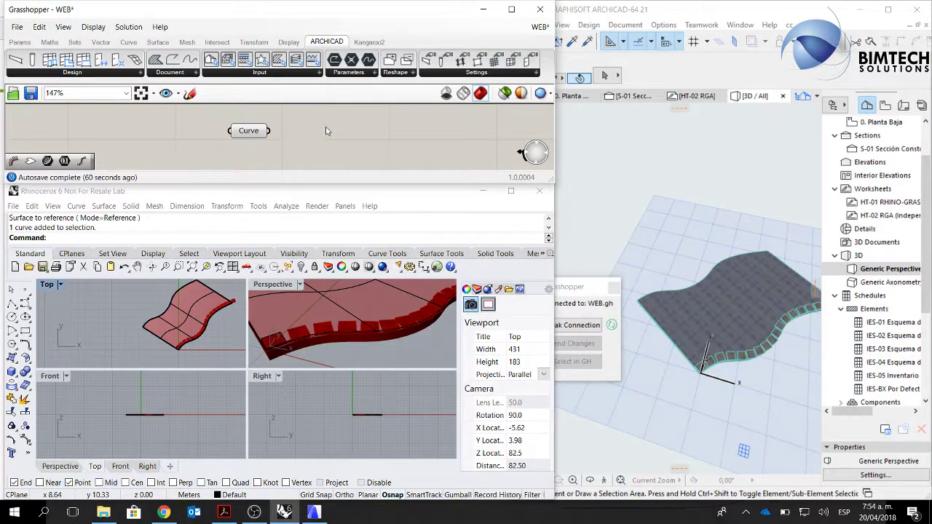
double_click(326, 131)
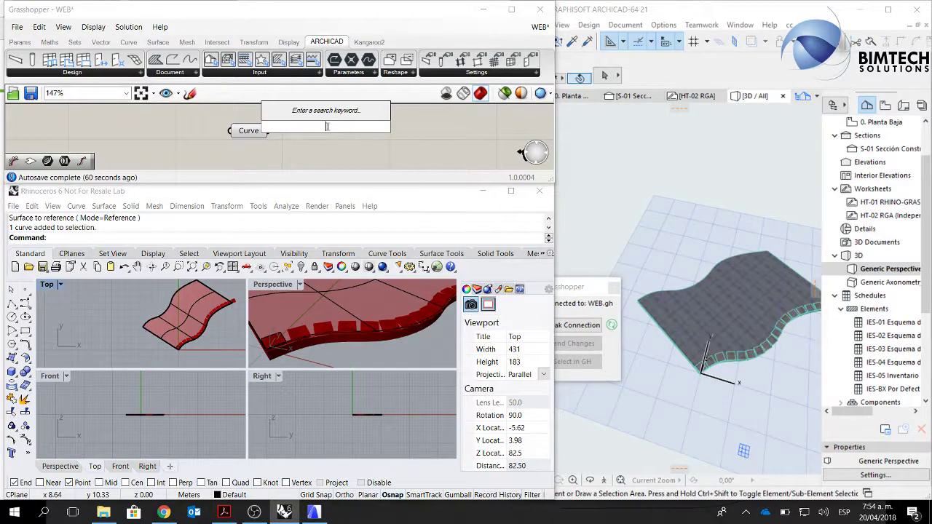
type("DIVI")
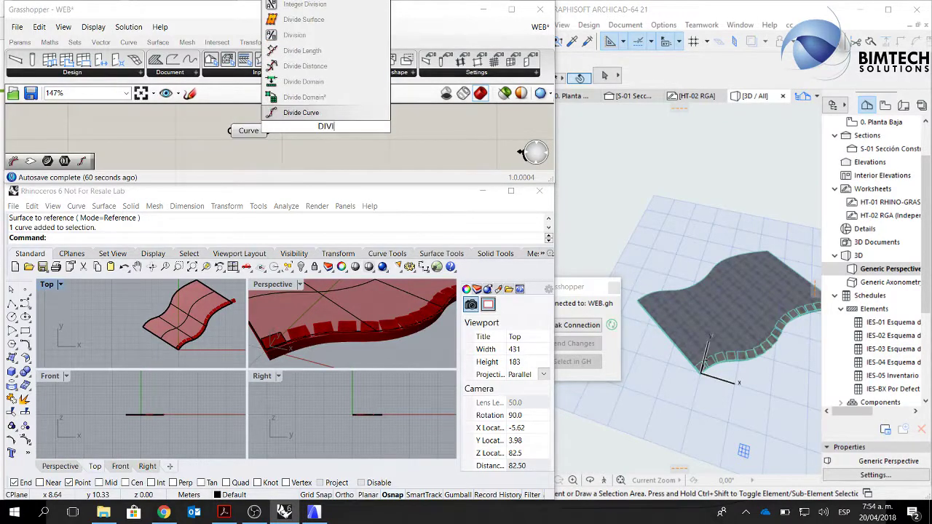
left_click(318, 114)
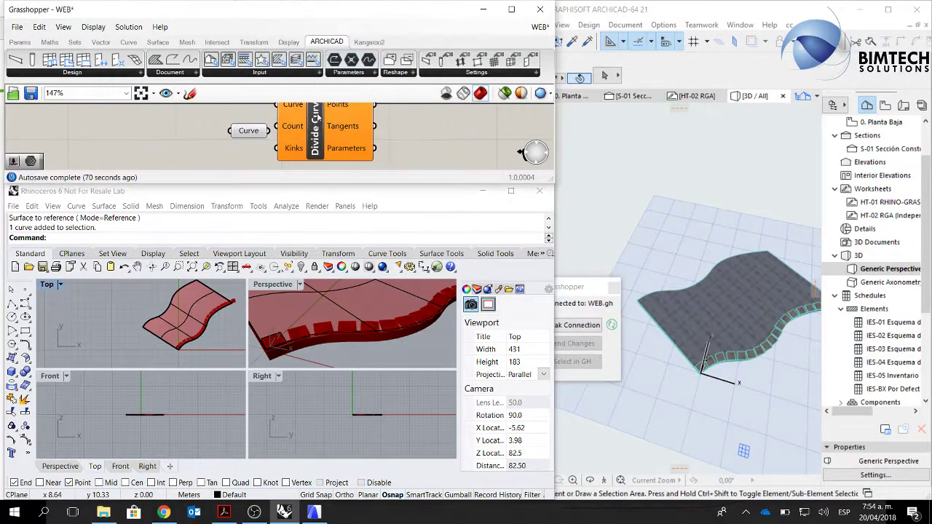
scroll(339, 133, "down", 3)
left_click_drag(339, 134, 367, 148)
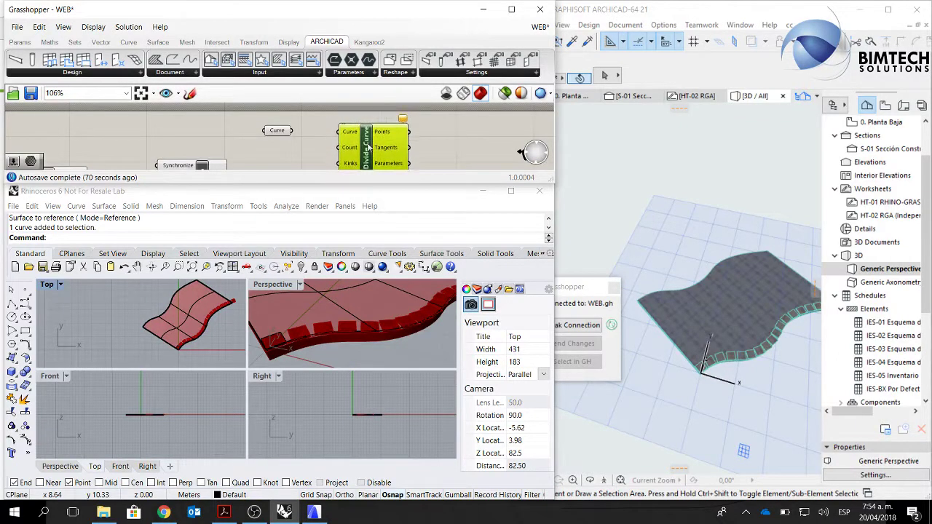
left_click_drag(293, 131, 340, 132)
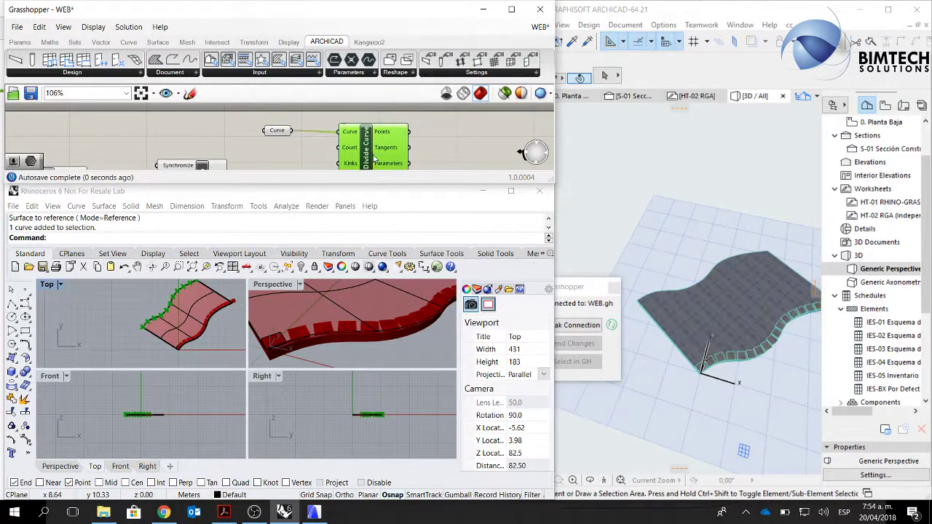
left_click_drag(374, 157, 418, 149)
right_click_drag(203, 304, 155, 324)
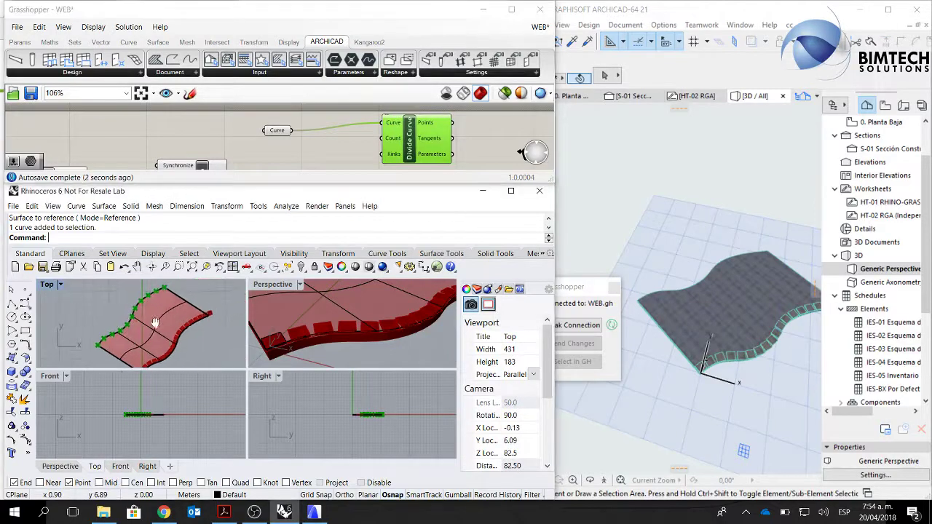
left_click_drag(415, 138, 425, 147)
Add a Number Slider below the Curve parameter and configure it for integer values with a maximum of 5.
double_click(309, 154)
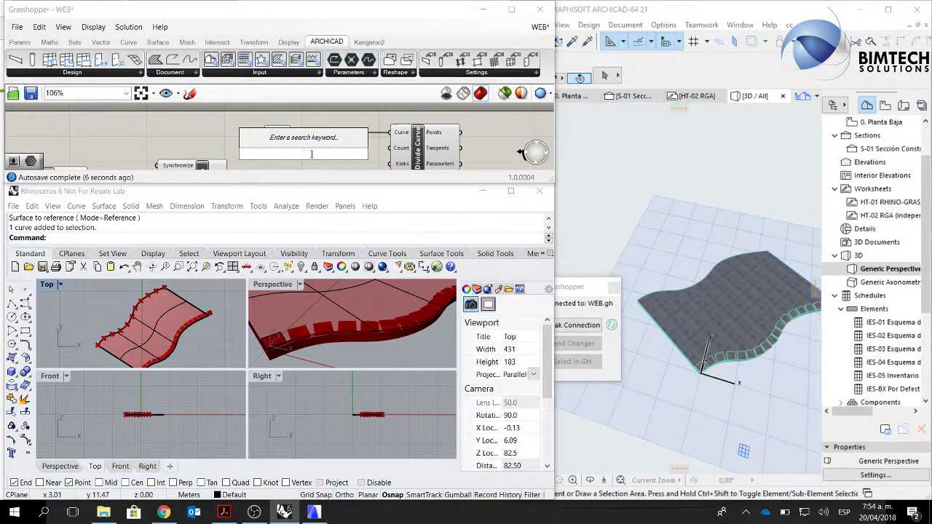
type("NUM")
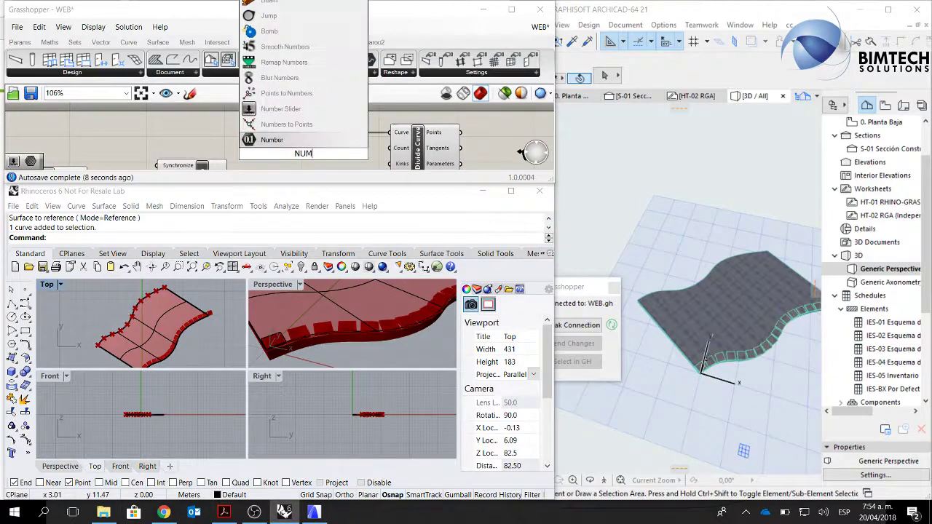
left_click(291, 109)
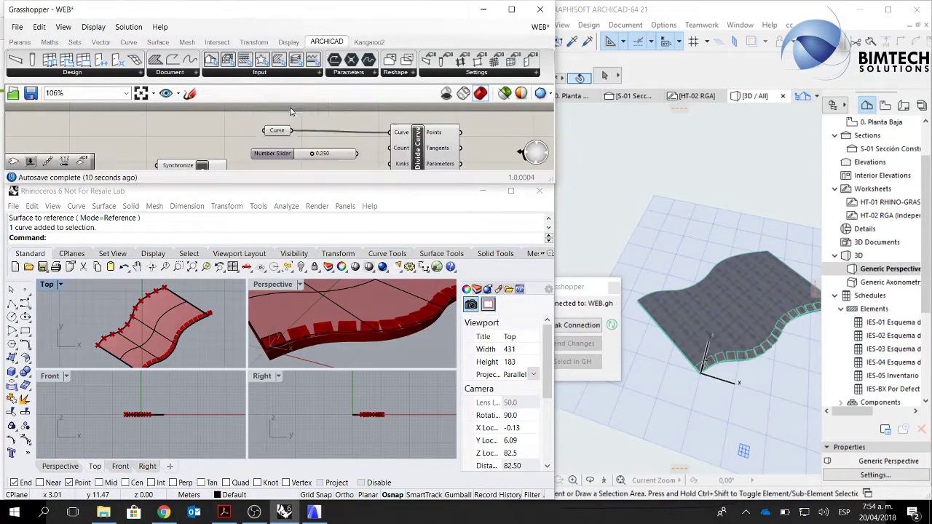
left_click(276, 154)
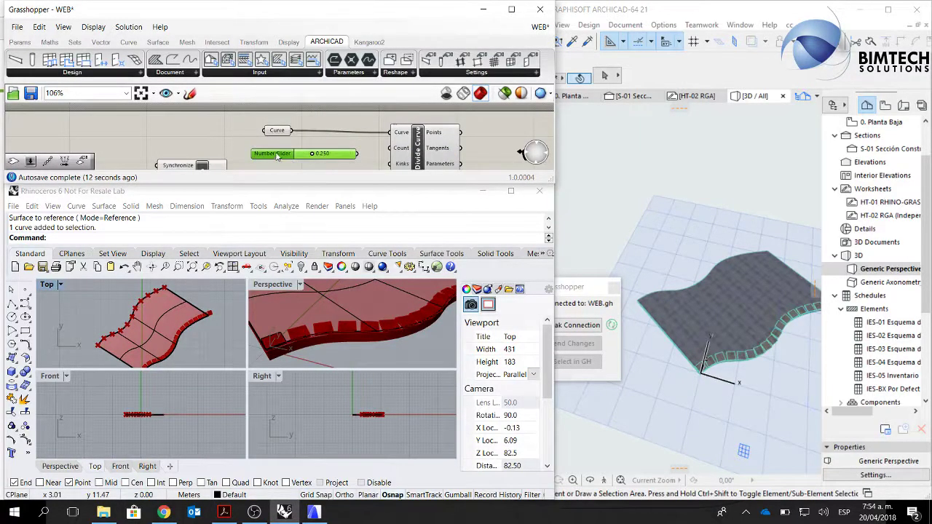
double_click(276, 154)
left_click(295, 117)
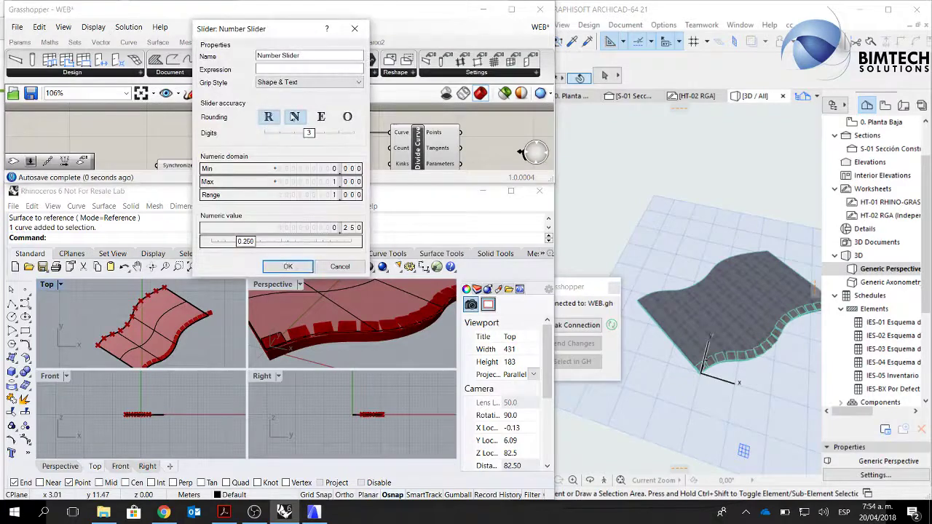
double_click(286, 181)
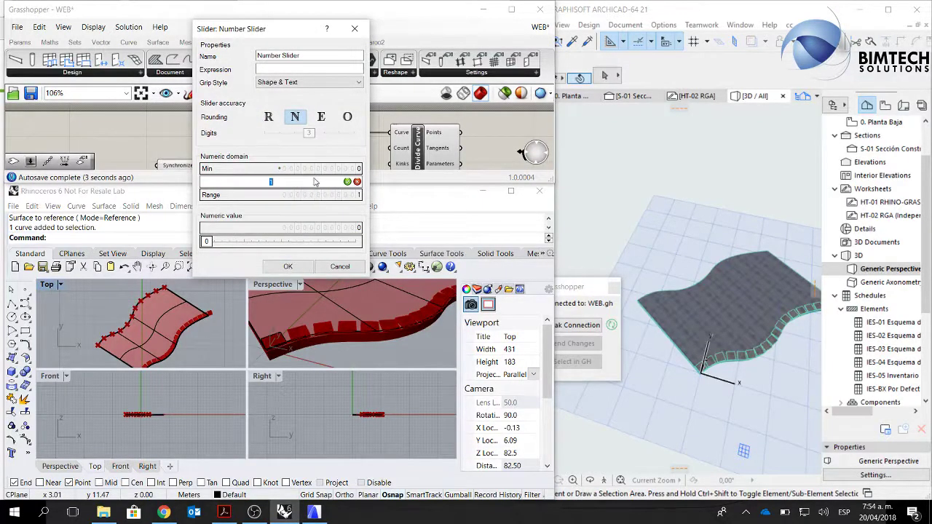
left_click(303, 265)
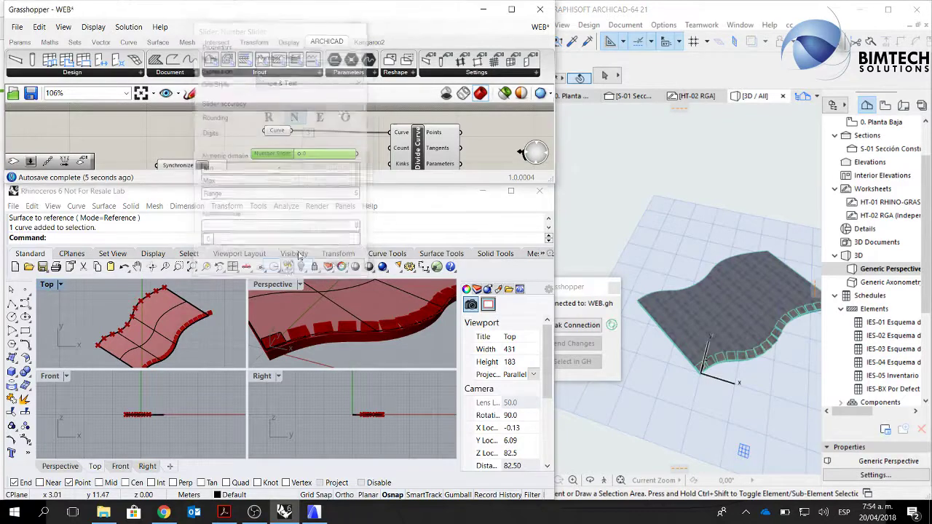
Connect the Number Slider to Divide Curve's Count input and set the slider to 3.
left_click_drag(359, 154, 392, 147)
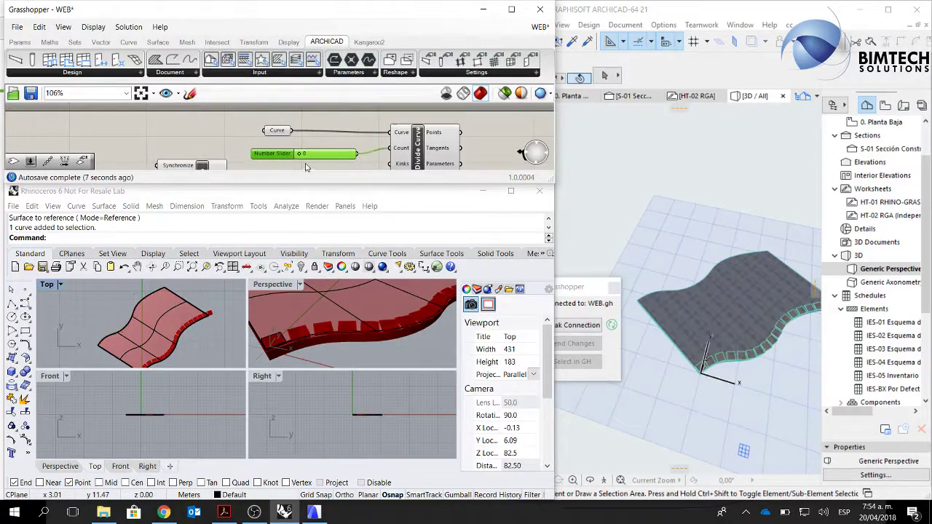
left_click_drag(308, 155, 329, 155)
scroll(327, 134, "down", 2)
right_click_drag(415, 136, 364, 131)
left_click(408, 130)
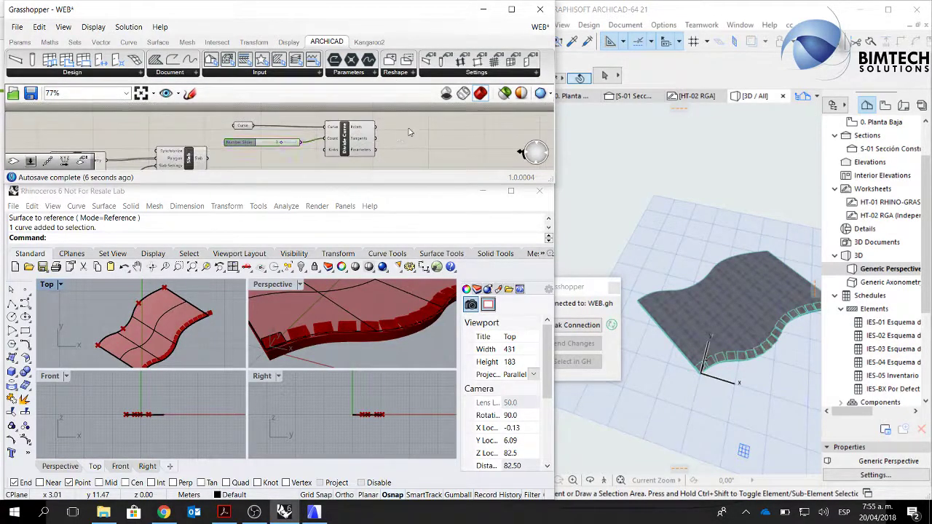
Add a Data parameter after Divide Curve and feed it from the Points output.
double_click(423, 133)
type("DAT")
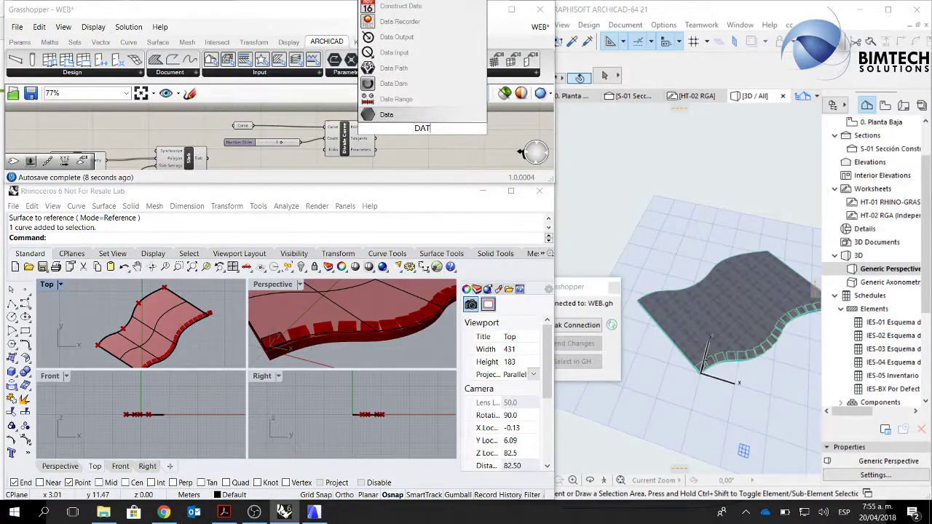
left_click(420, 118)
scroll(424, 128, "up", 4)
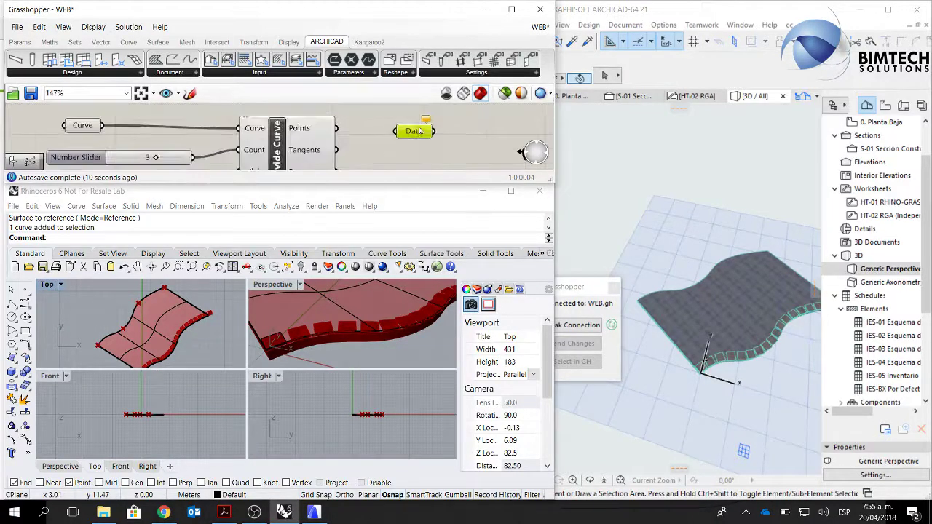
left_click_drag(336, 129, 414, 133)
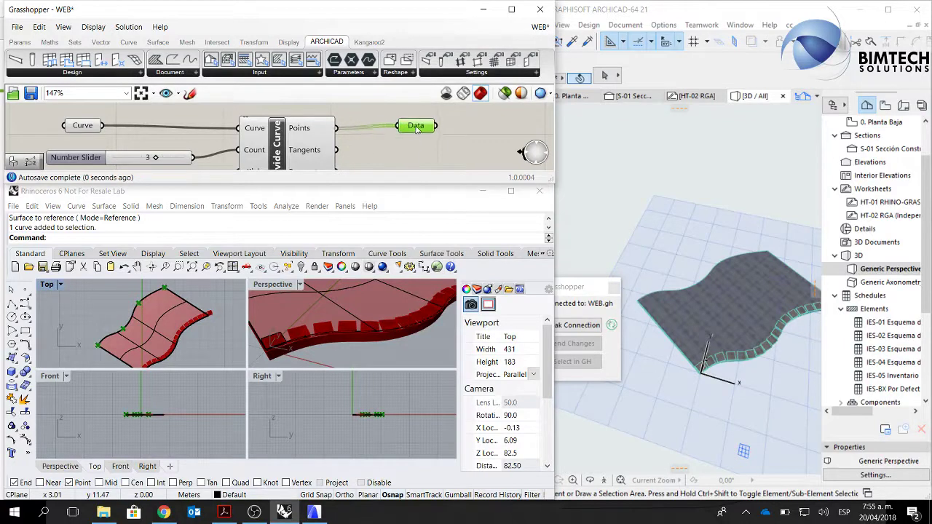
scroll(484, 155, "down", 2)
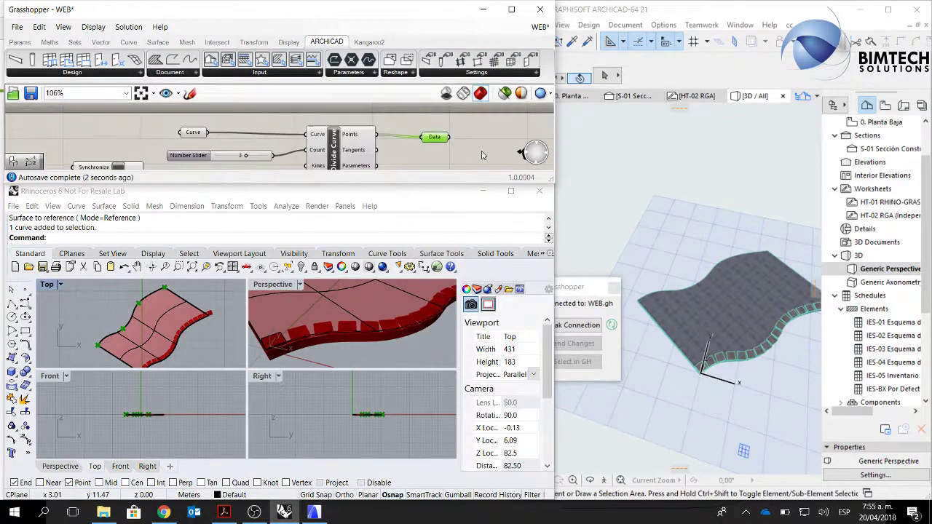
Add a Point List component, connect the Data parameter to its Points input, and inspect the point numbering in Rhino's Top viewport.
right_click_drag(484, 155, 429, 141)
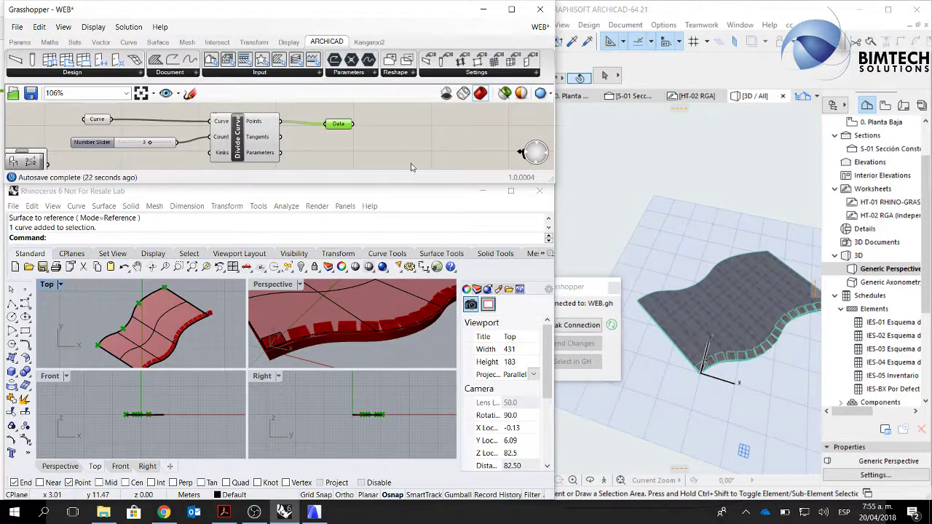
double_click(394, 110)
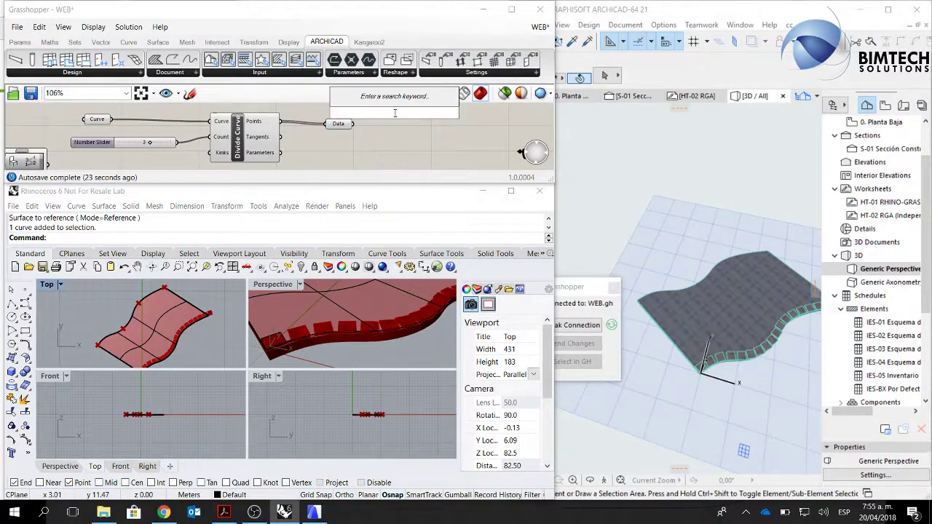
type("POIN")
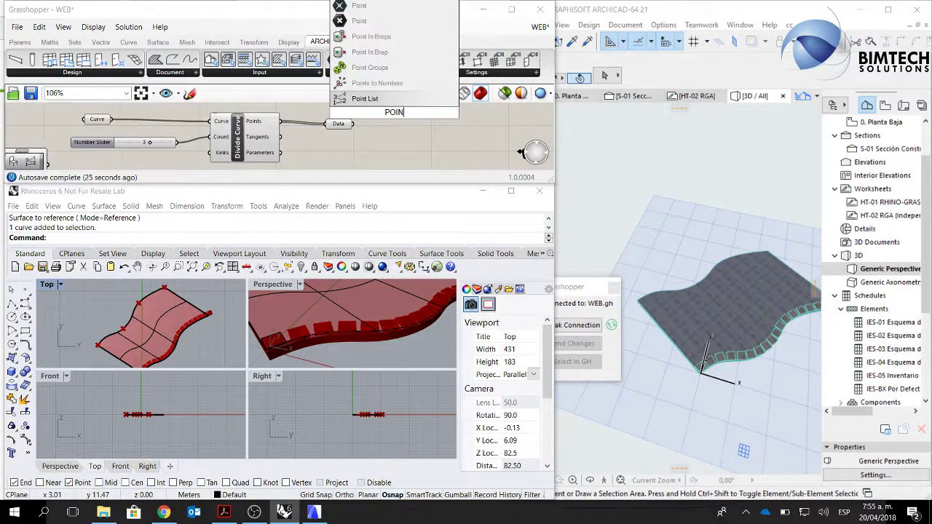
left_click(365, 98)
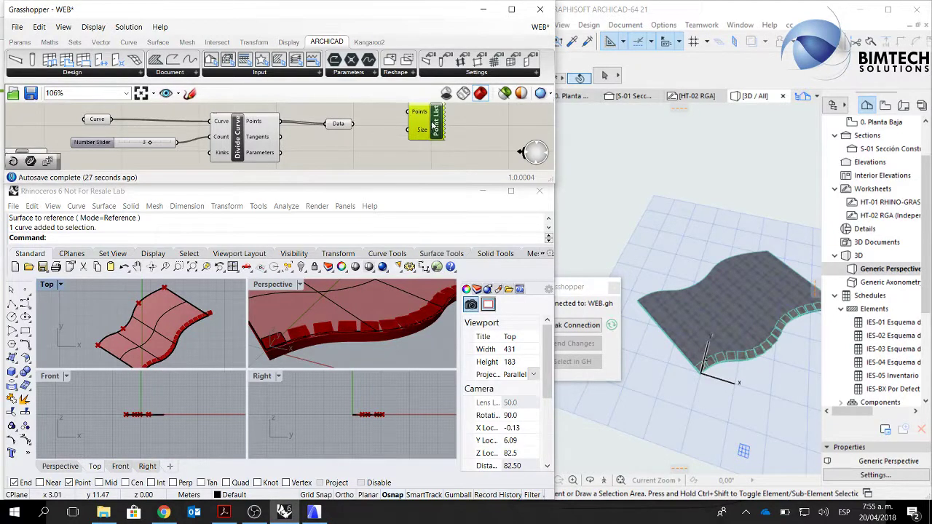
left_click_drag(353, 124, 418, 107)
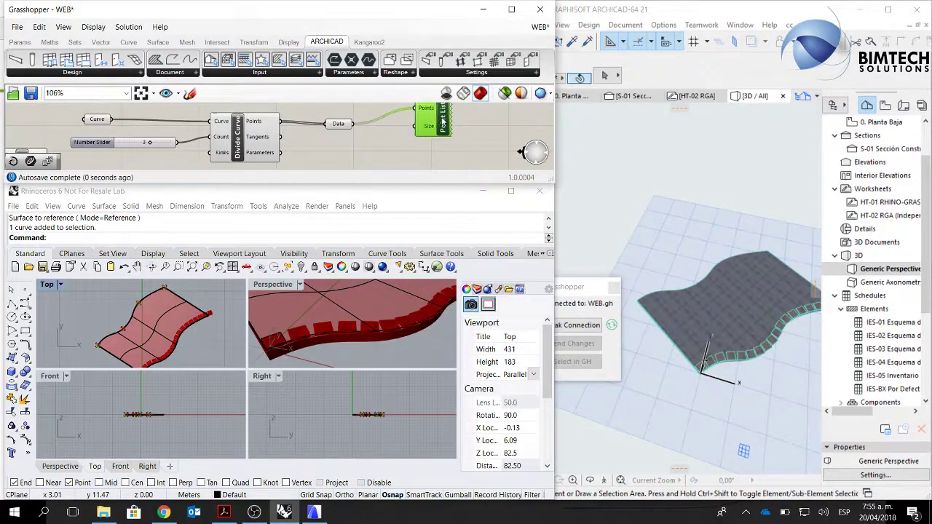
scroll(135, 306, "up", 5)
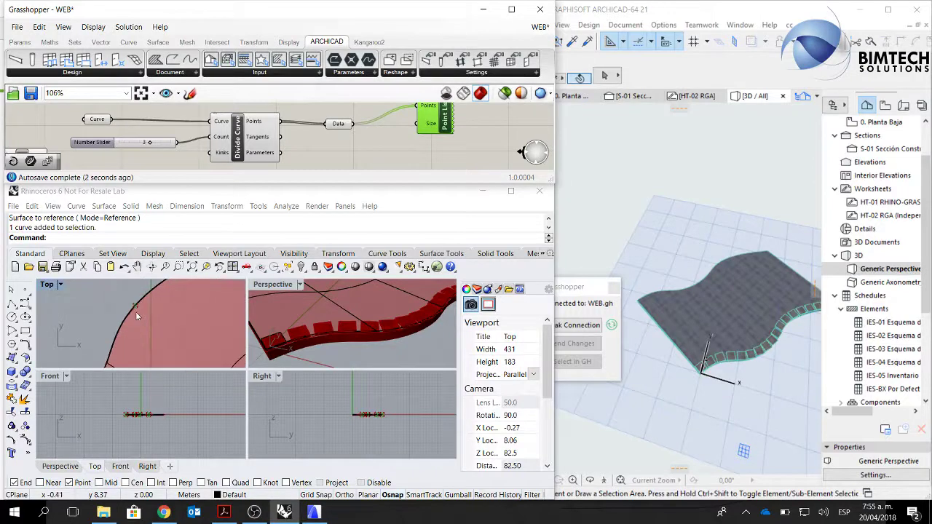
scroll(146, 308, "down", 5)
scroll(236, 255, "down", 1)
scroll(422, 148, "down", 2)
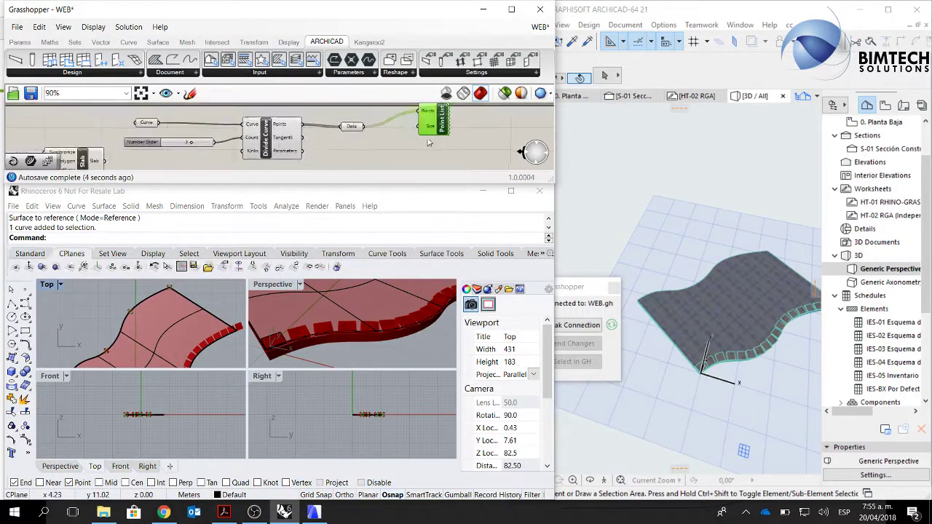
Add an ARCHICAD Column component below Point List and connect the Data parameter to its Anchor Point input.
right_click_drag(404, 148, 384, 142)
left_click(404, 153)
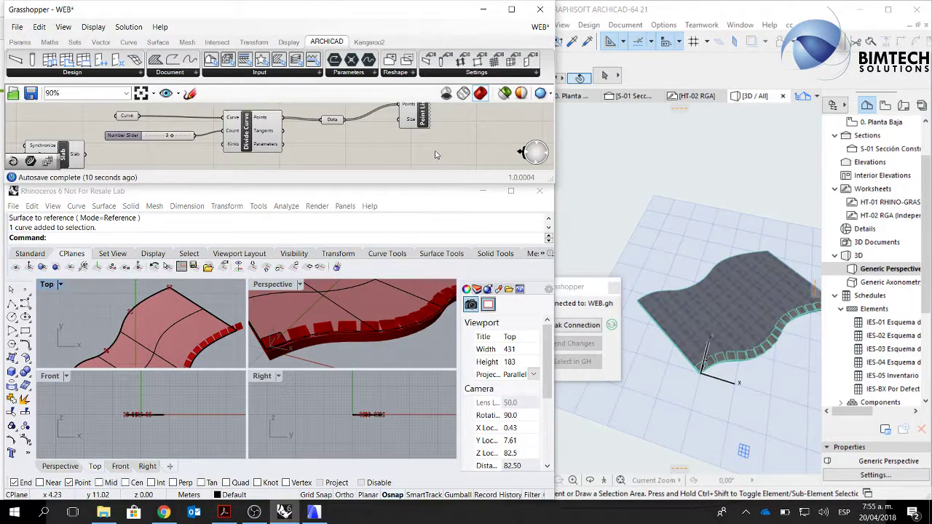
left_click_drag(32, 61, 435, 151)
right_click_drag(436, 151, 408, 136)
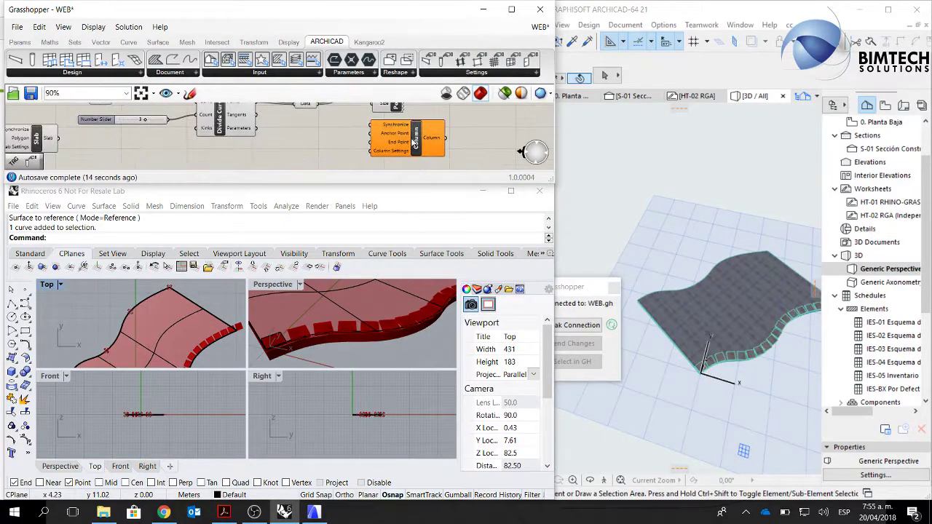
left_click_drag(414, 140, 419, 147)
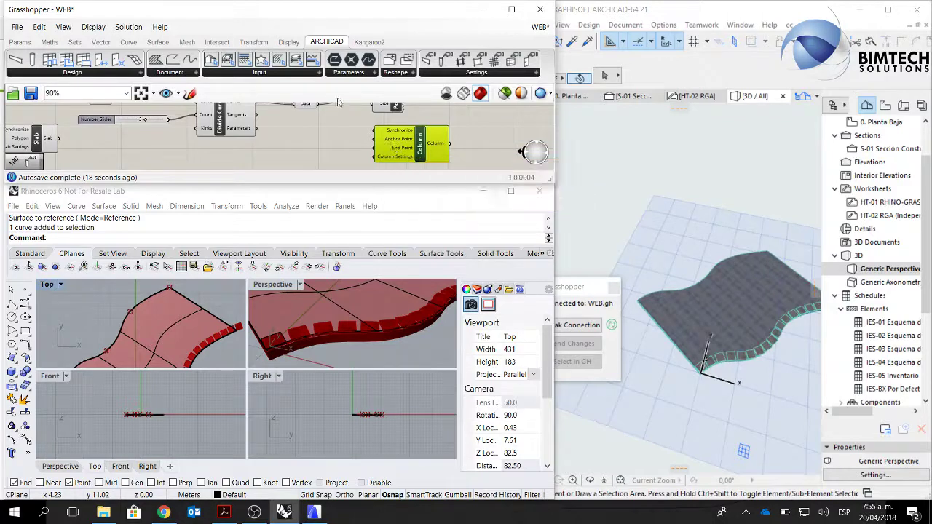
right_click_drag(355, 123, 351, 134)
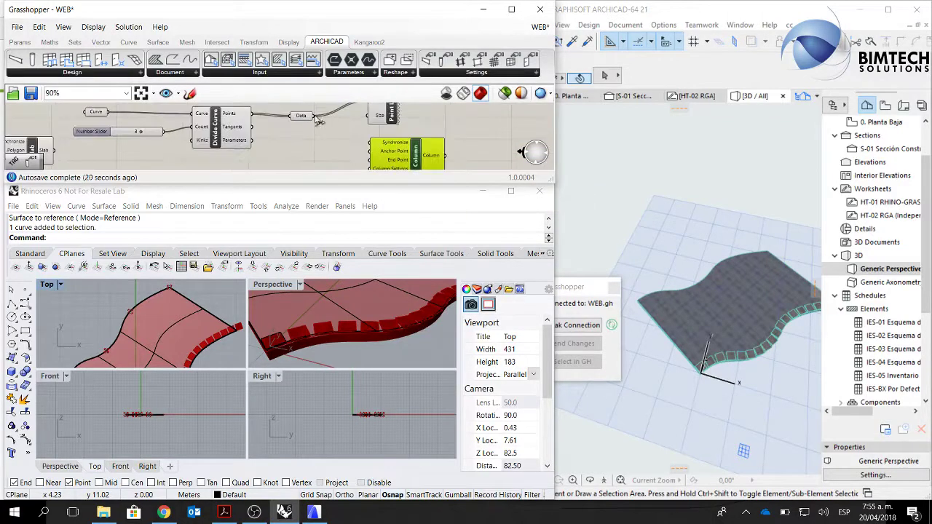
left_click_drag(317, 117, 368, 151)
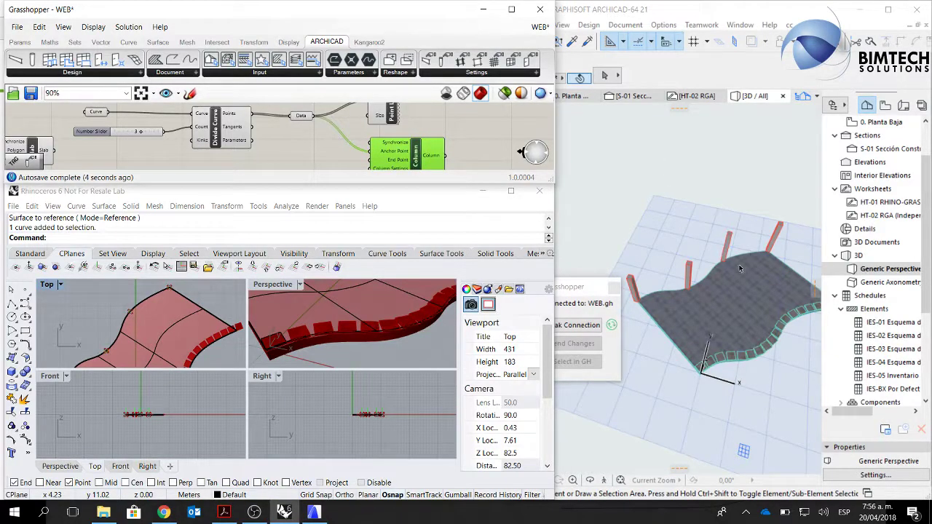
Raise the Divide Curve count slider to 5 to generate more columns along the edge.
scroll(377, 142, "down", 1)
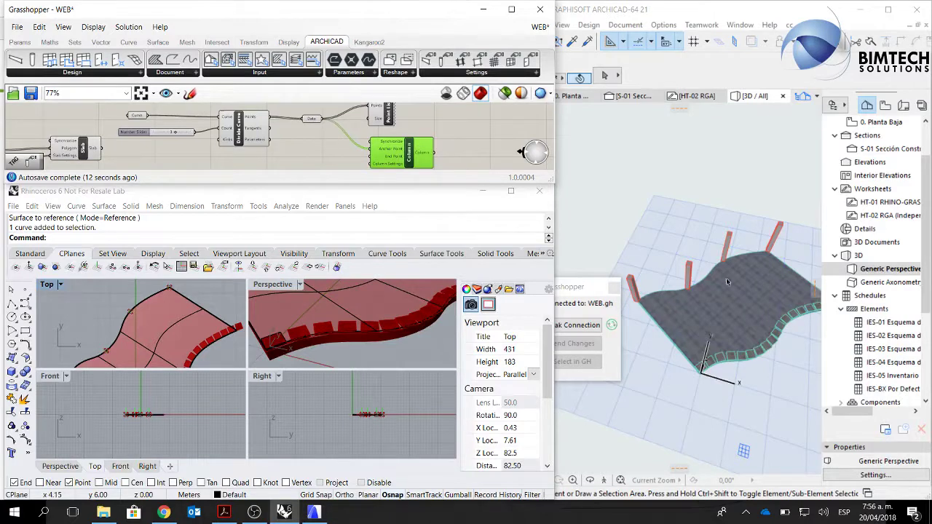
scroll(161, 316, "down", 1)
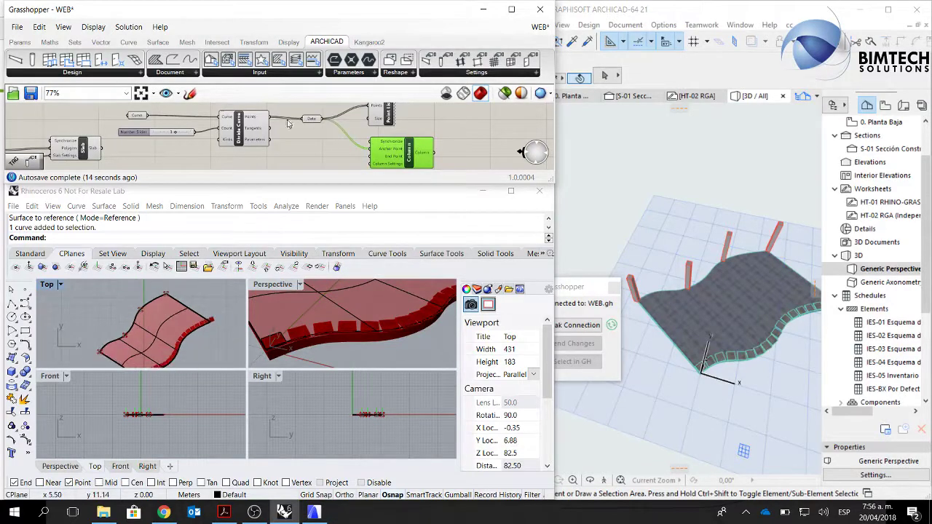
left_click_drag(176, 134, 190, 136)
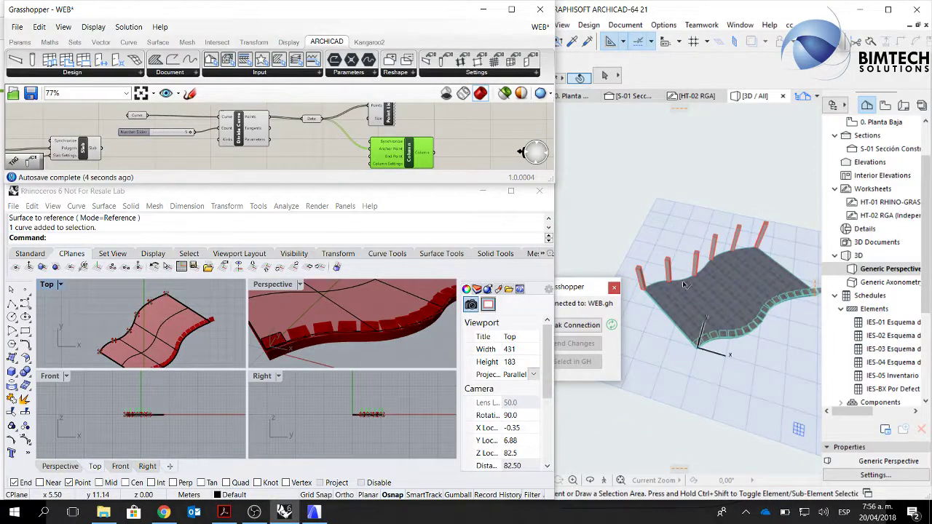
Delete the ARCHICAD Column component below Point List from the Grasshopper definition.
left_click(716, 314)
right_click(719, 305)
left_click(703, 383)
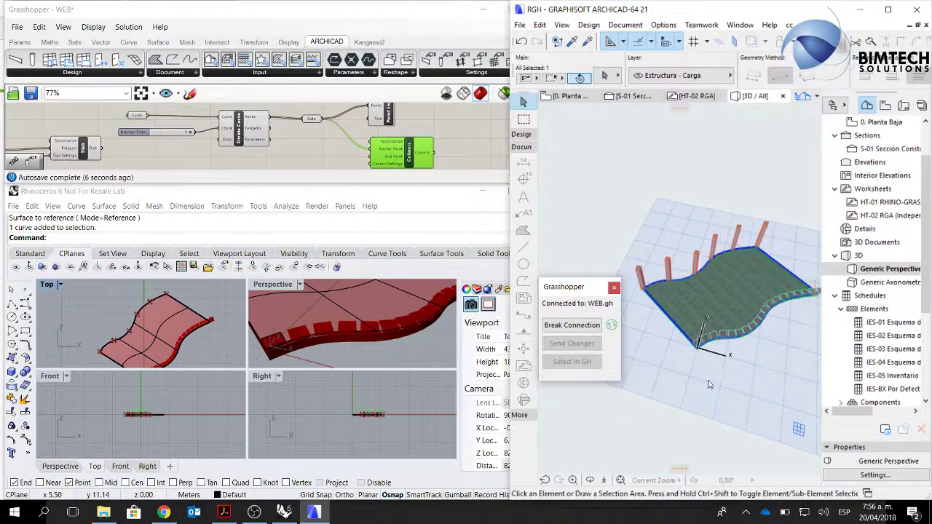
middle_click_drag(709, 385, 729, 262, "shift")
left_click(396, 157)
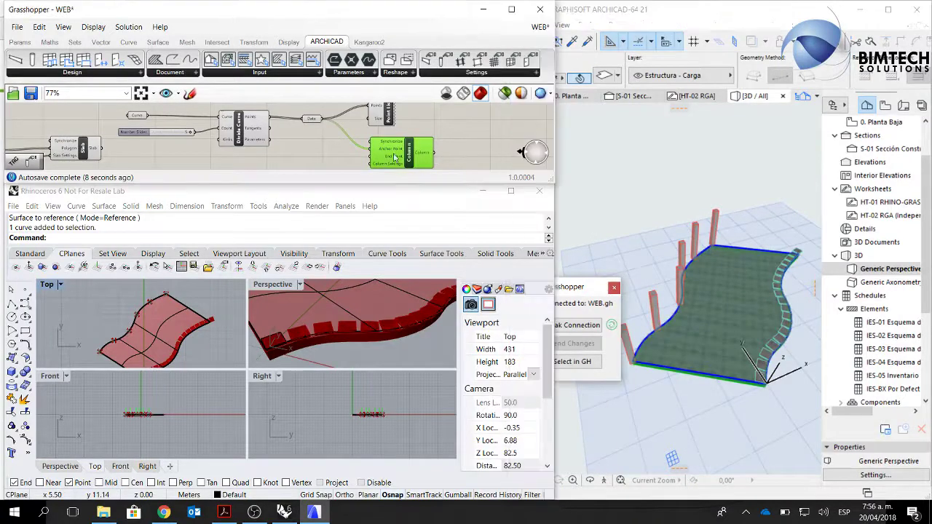
right_click(409, 156)
left_click(438, 130)
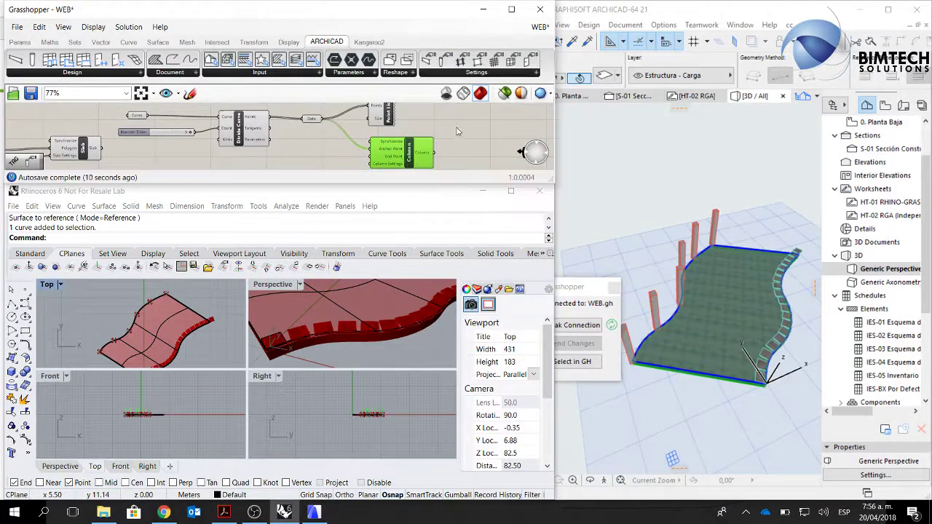
key("Delete")
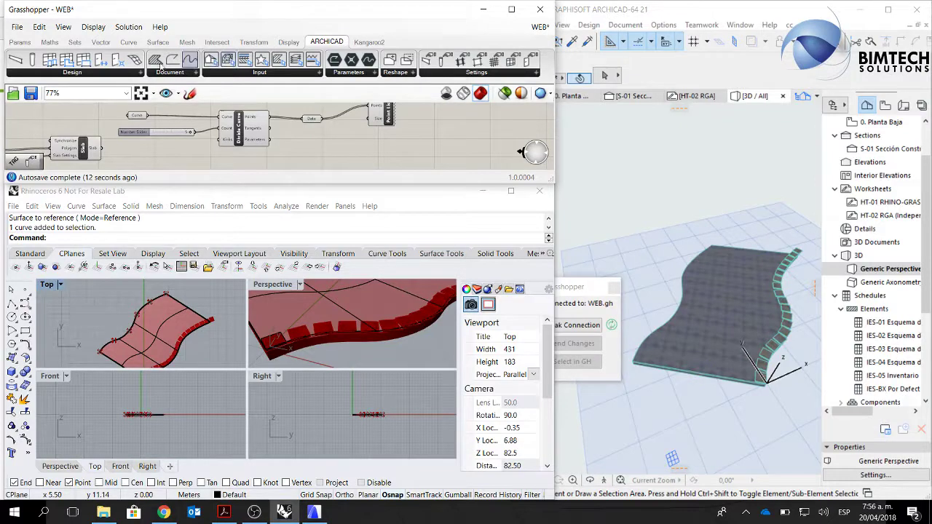
Add an ARCHICAD Object component below Point List and connect the Data parameter to its Anchor Point input.
left_click(100, 73)
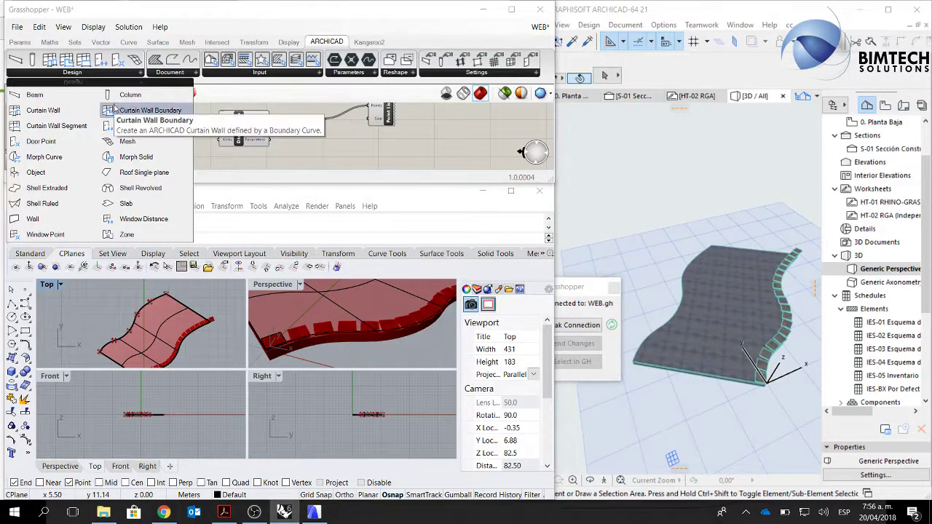
left_click(26, 176)
left_click(447, 150)
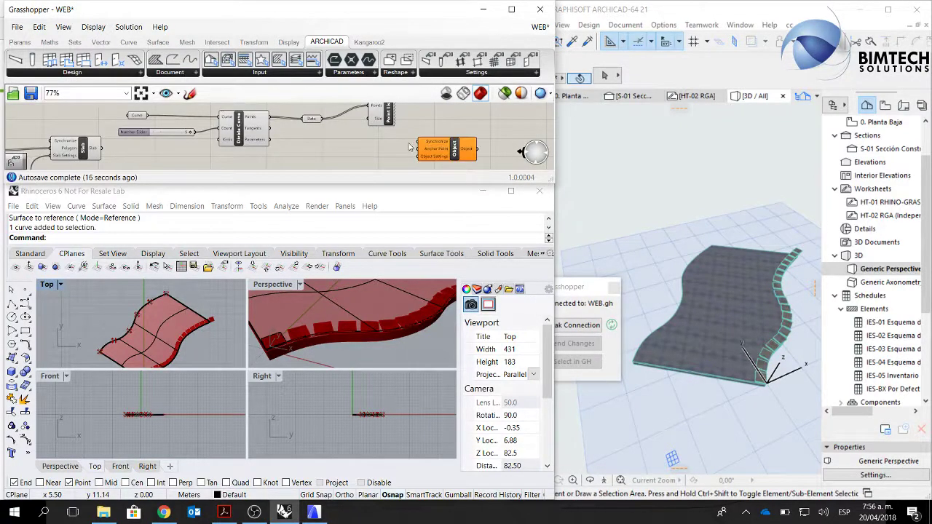
right_click_drag(382, 133, 311, 147)
left_click_drag(379, 158, 359, 157)
left_click_drag(255, 136, 326, 162)
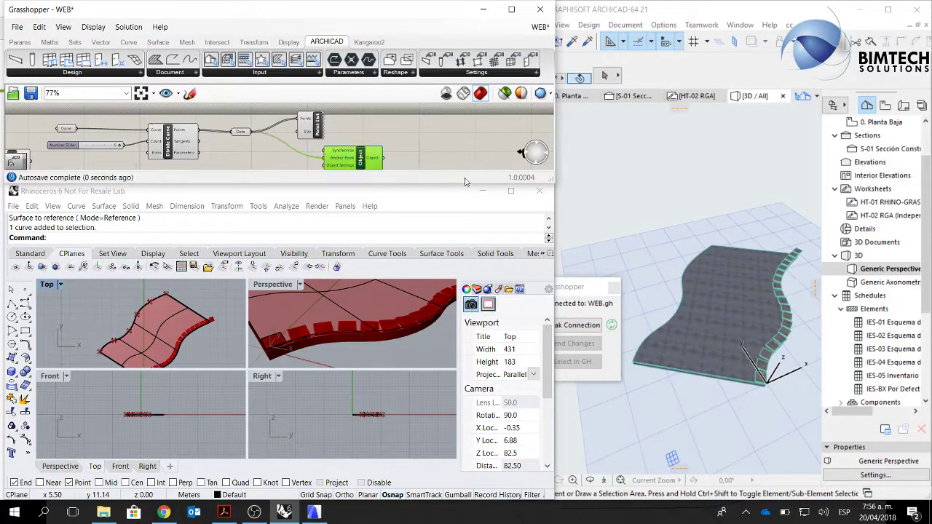
Inspect the tree objects along the road slab's edge from several angles in ARCHICAD's 3D view.
scroll(746, 286, "down", 4)
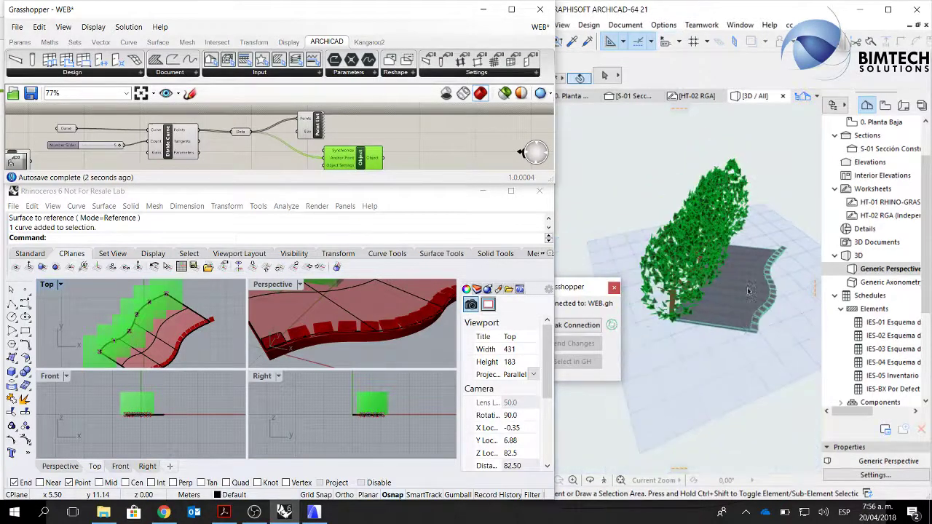
middle_click_drag(742, 328, 723, 300, "shift")
scroll(722, 314, "up", 2)
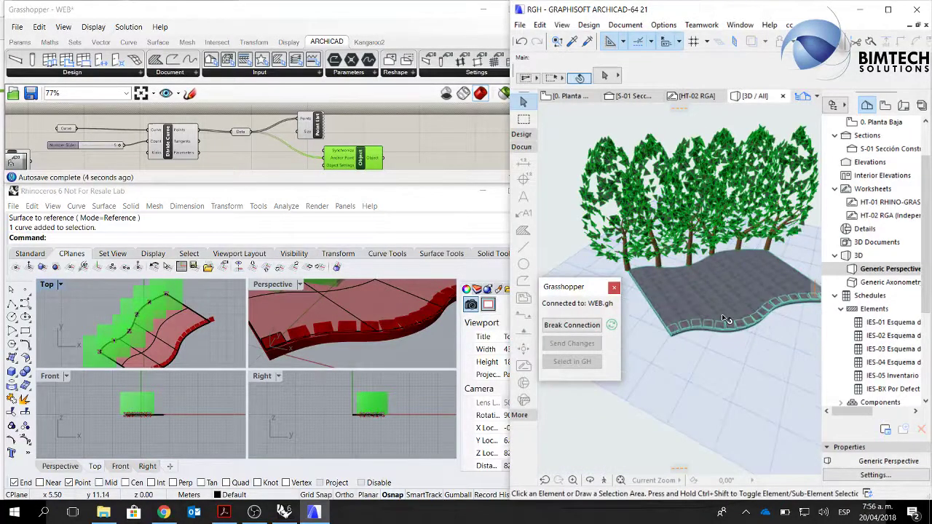
scroll(704, 251, "up", 3)
scroll(704, 251, "down", 1)
middle_click_drag(704, 251, 731, 277, "shift")
scroll(740, 243, "down", 1)
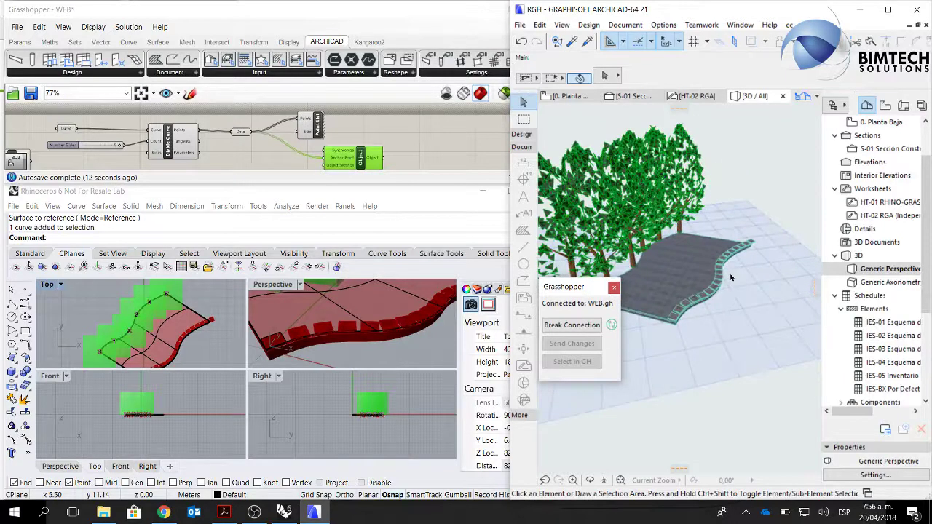
scroll(732, 277, "down", 3)
Lower the Divide Curve count slider to 3 to reduce the number of trees along the edge.
left_click(277, 145)
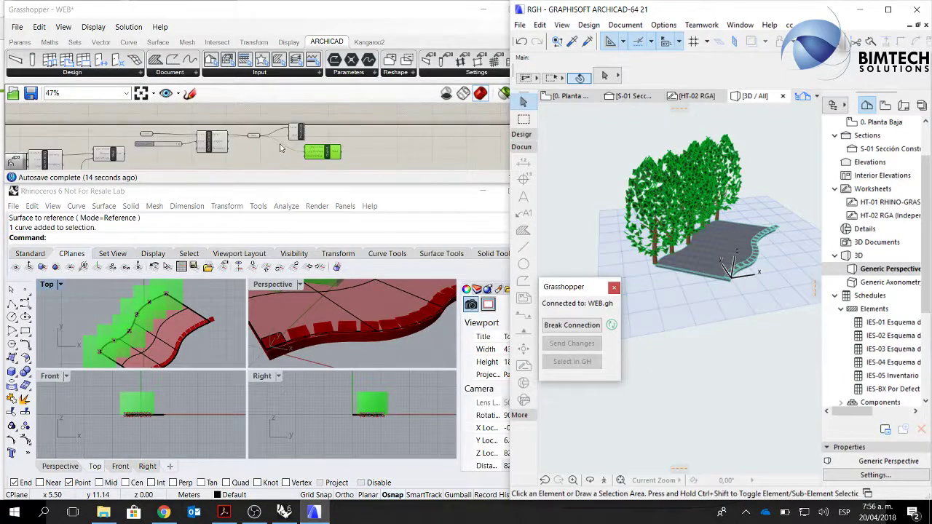
scroll(164, 149, "up", 5)
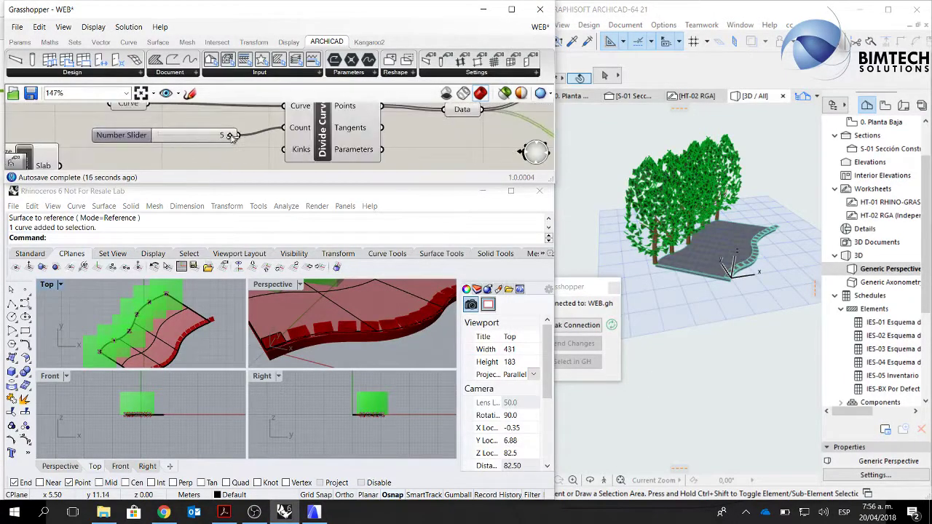
left_click_drag(231, 136, 209, 139)
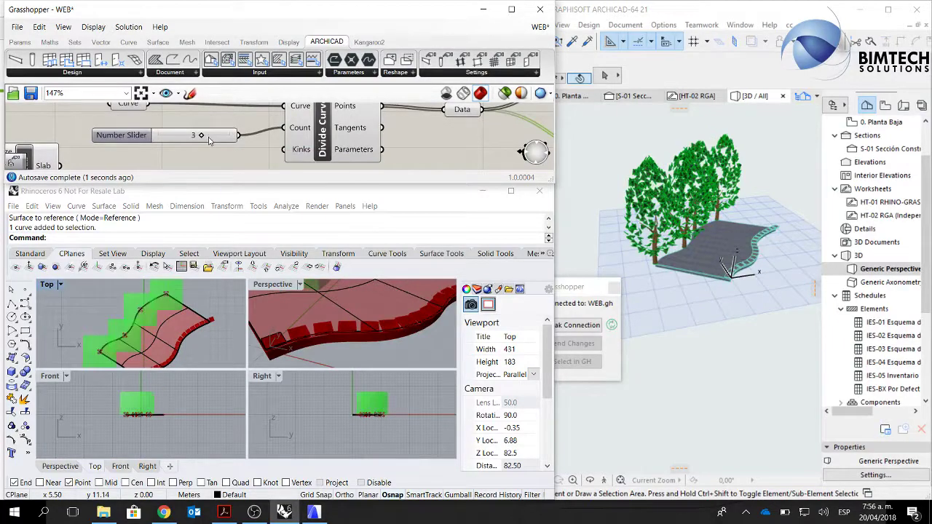
left_click(697, 240)
scroll(729, 248, "up", 5)
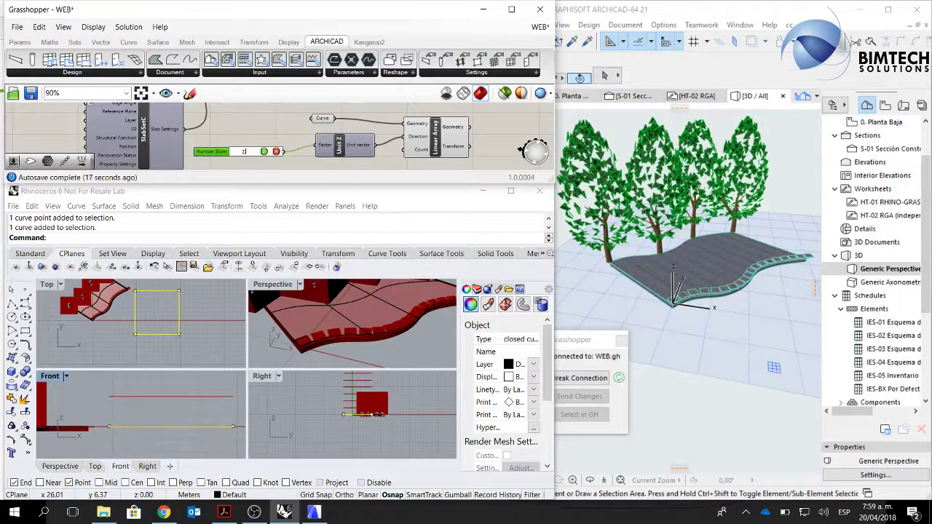
Set the Unit Z factor slider to 2.5 and view the arrayed curves in Rhino's Right viewport.
key("Return")
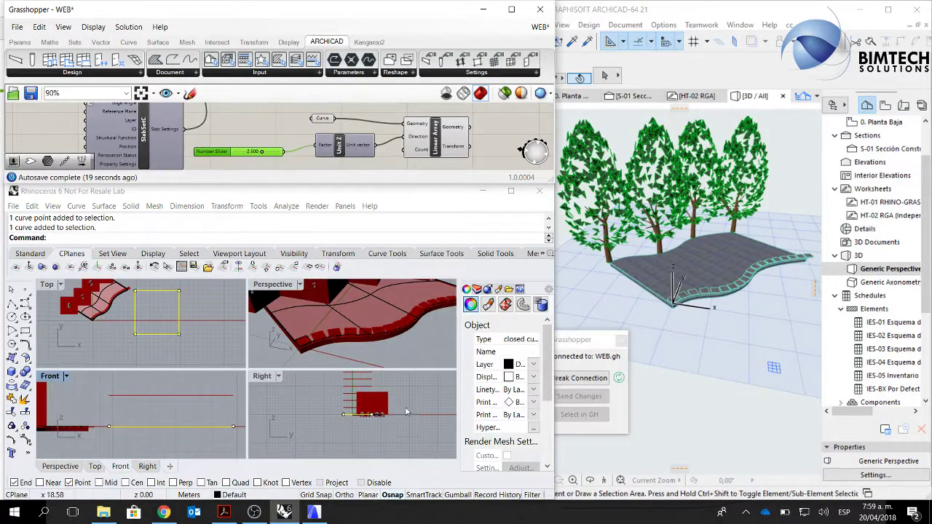
scroll(356, 415, "down", 8)
Add a Number Slider below Unit Z and connect it to the Linear Array's Count input.
right_click_drag(396, 145, 371, 132)
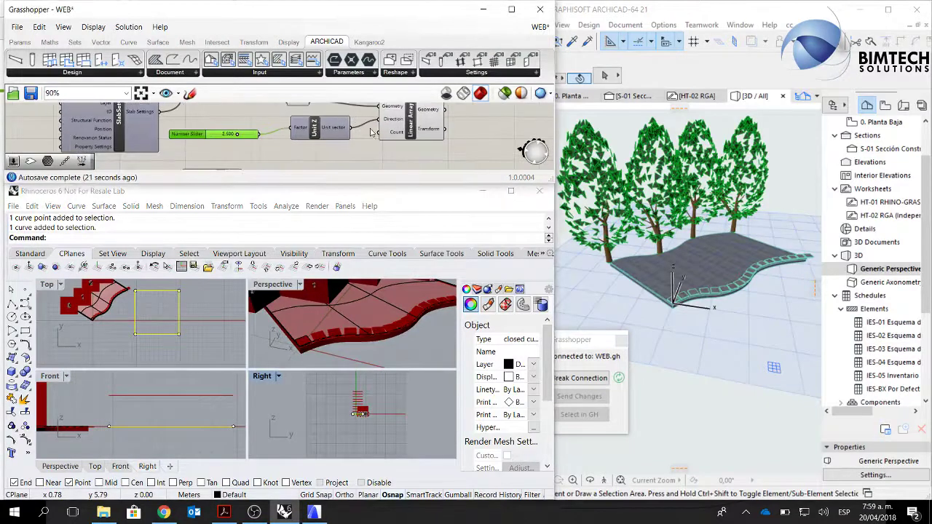
double_click(316, 168)
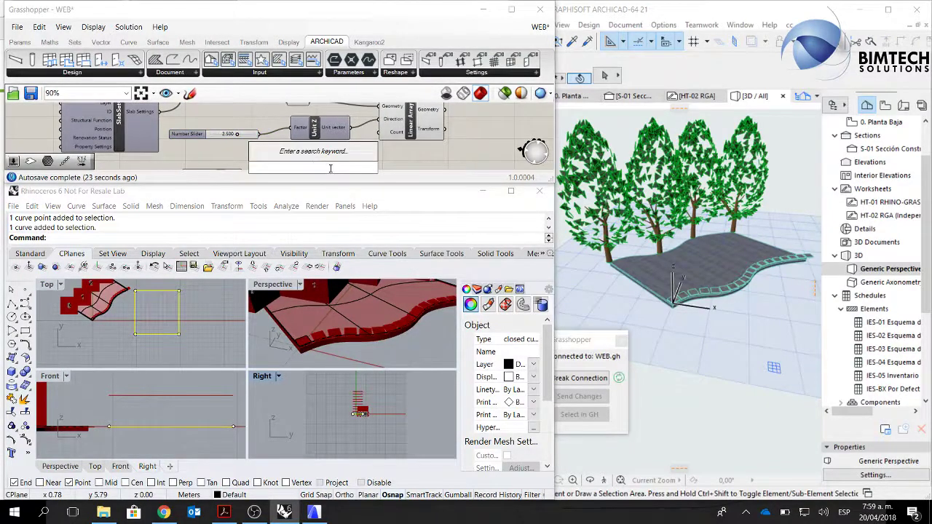
type("NUMB")
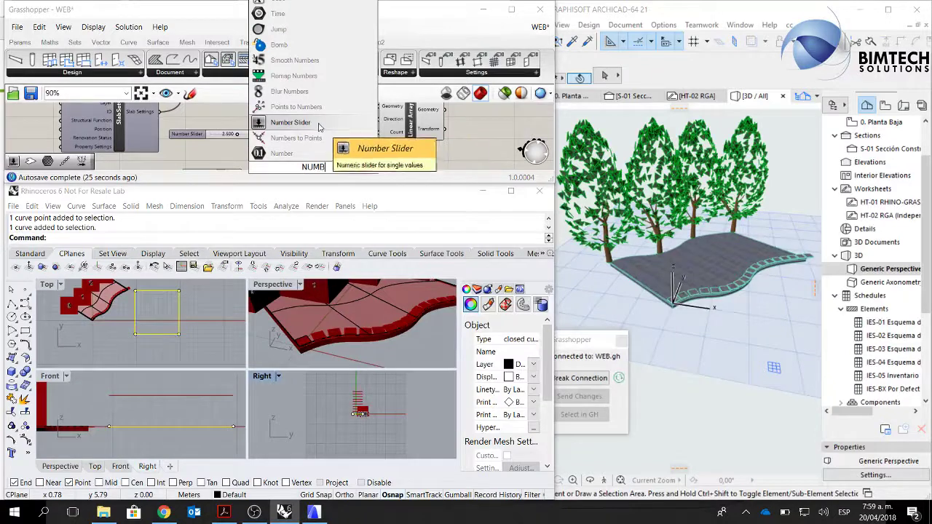
left_click(299, 124)
left_click_drag(319, 166, 311, 158)
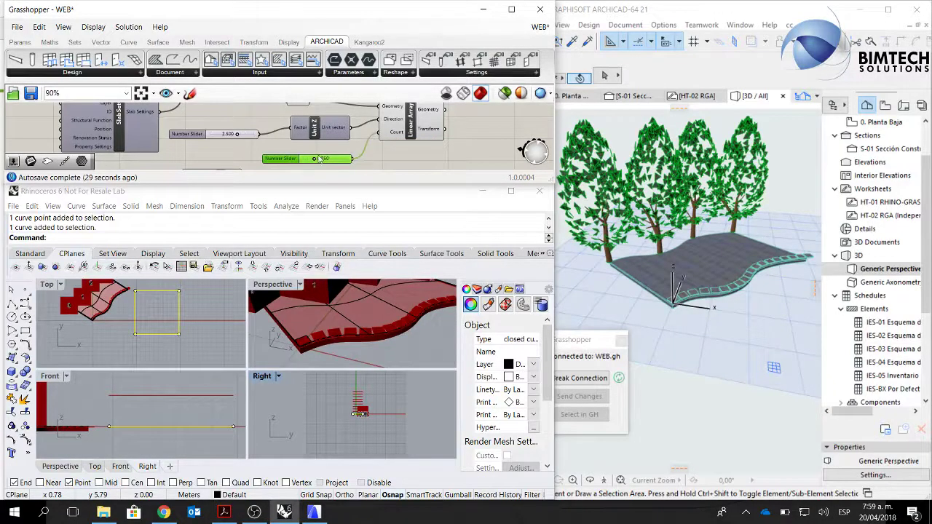
Restrict the Linear Array count slider to whole numbers and set its minimum to 15.
double_click(291, 159)
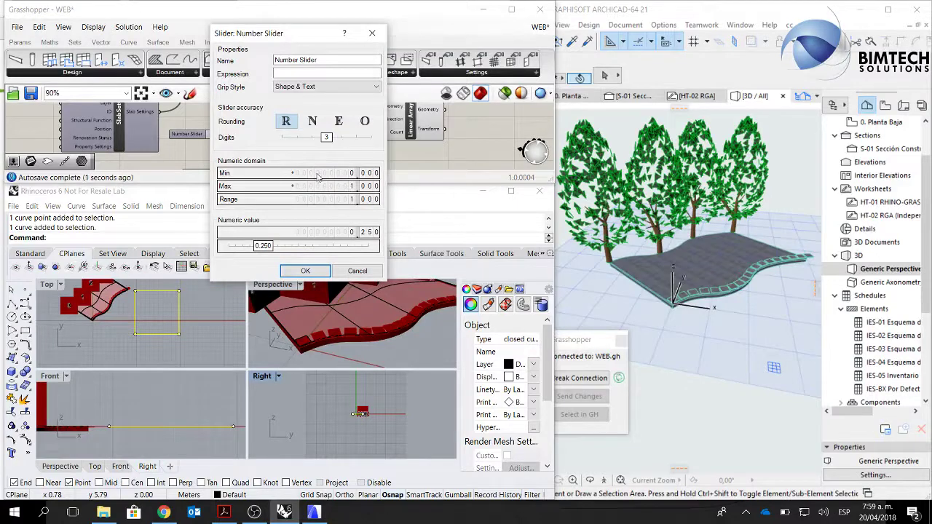
left_click(312, 120)
double_click(365, 174)
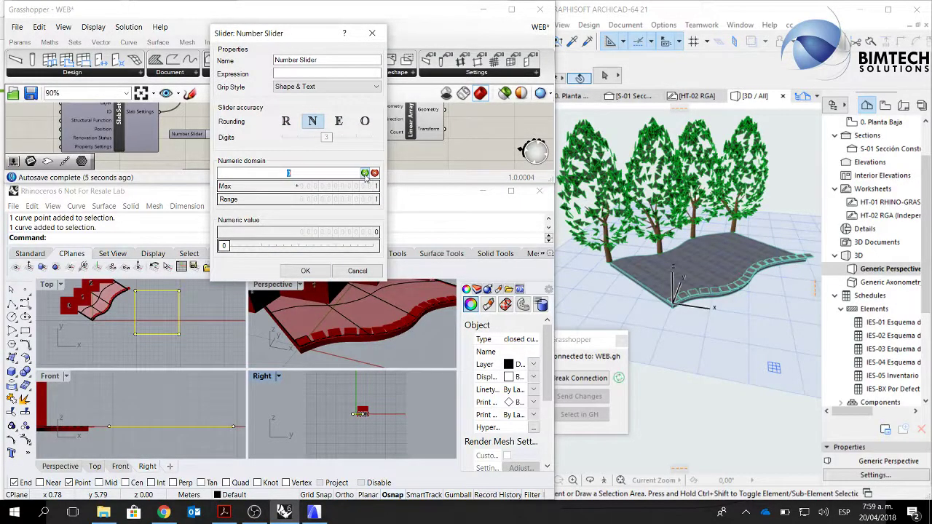
left_click(306, 271)
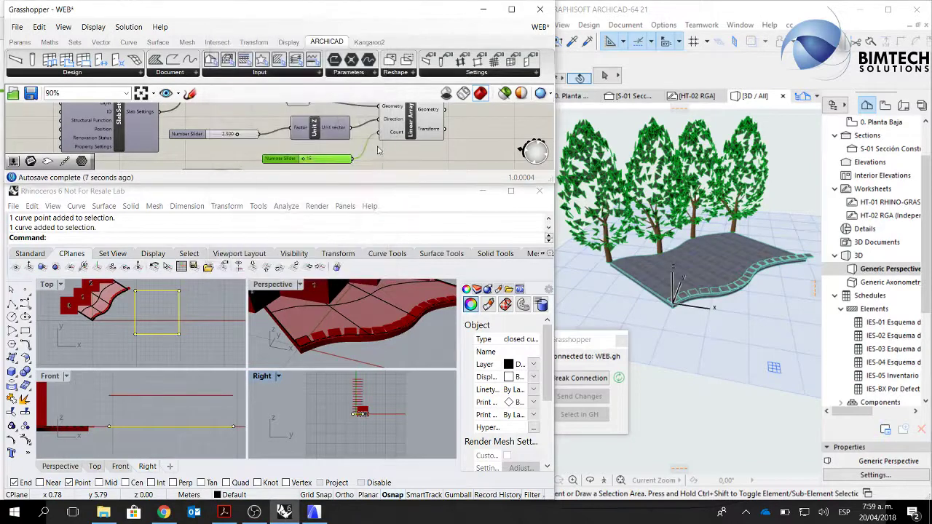
Set the Linear Array count slider's numeric domain to a minimum of 1 and a maximum of 15.
scroll(367, 149, "down", 2)
scroll(336, 149, "up", 6)
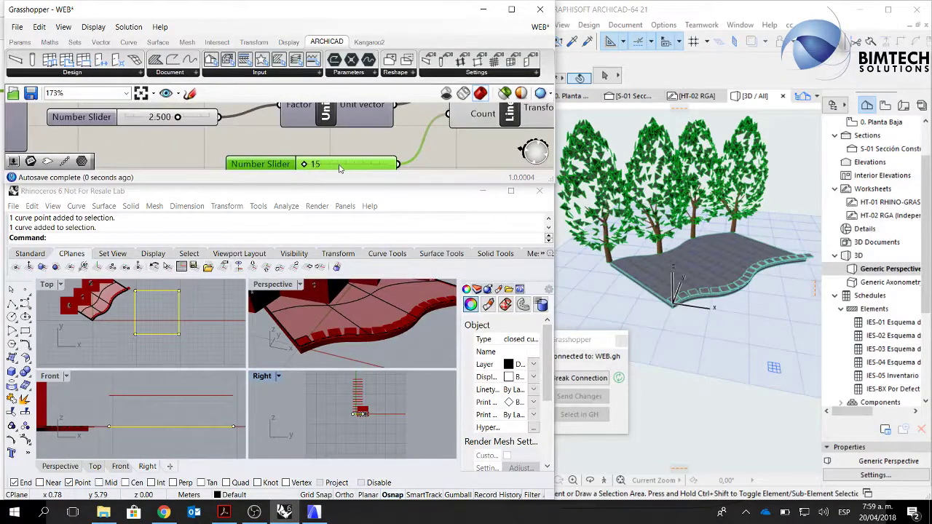
double_click(278, 169)
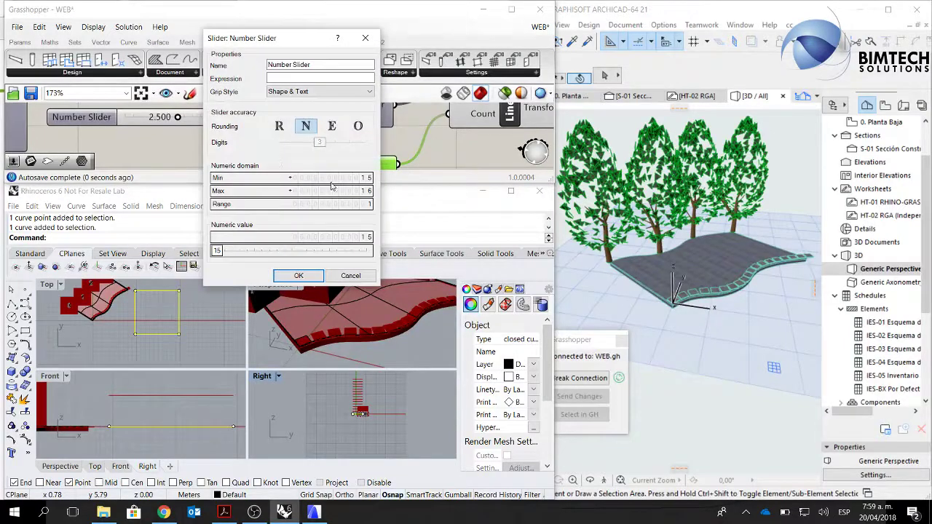
left_click(357, 179)
type("1")
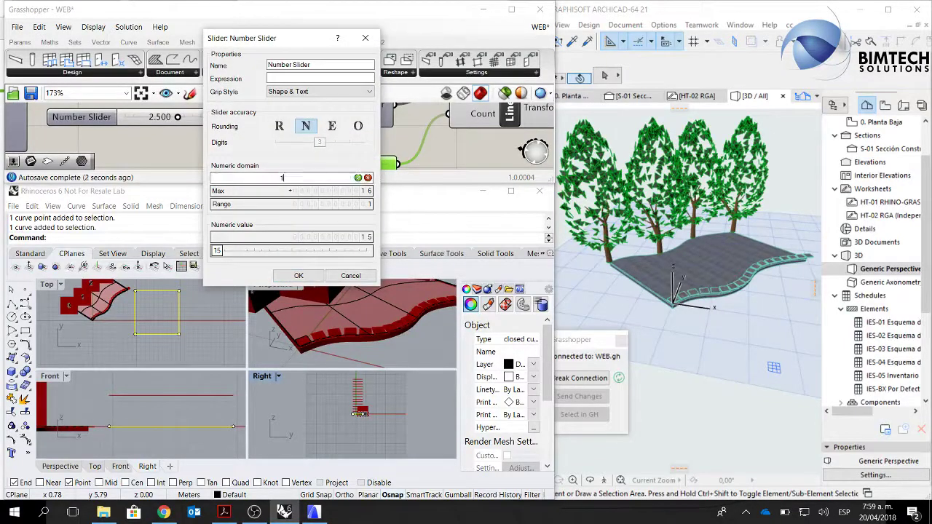
double_click(358, 190)
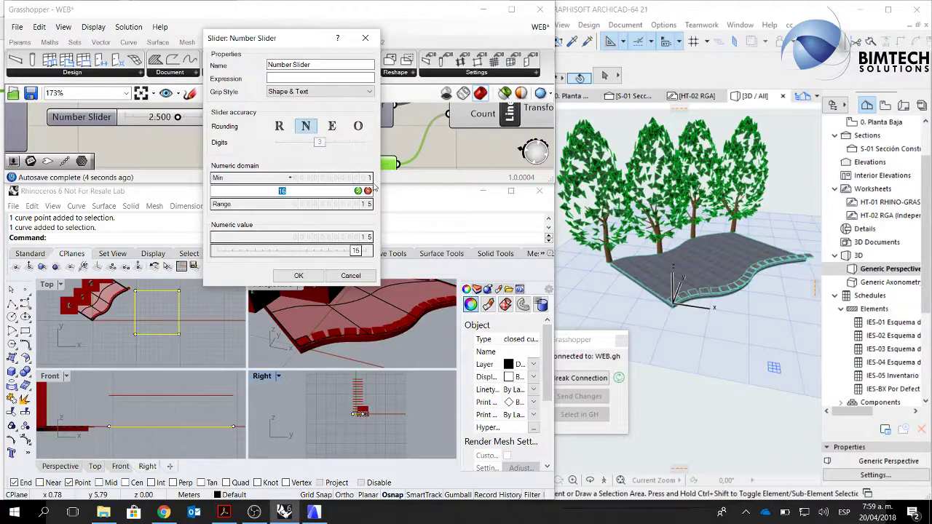
type("15")
left_click(299, 276)
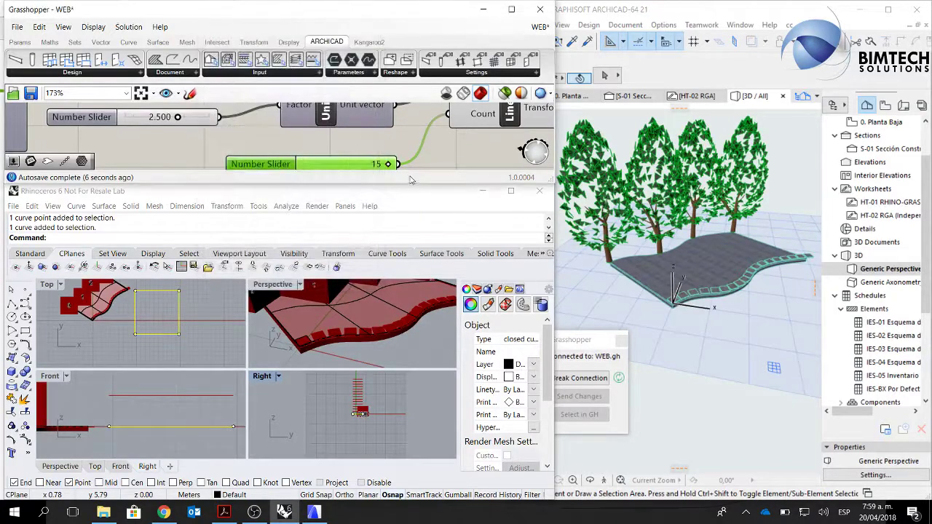
Lower the Linear Array count slider to 11 and check the stacked curves in Rhino's Right viewport.
left_click_drag(386, 166, 355, 166)
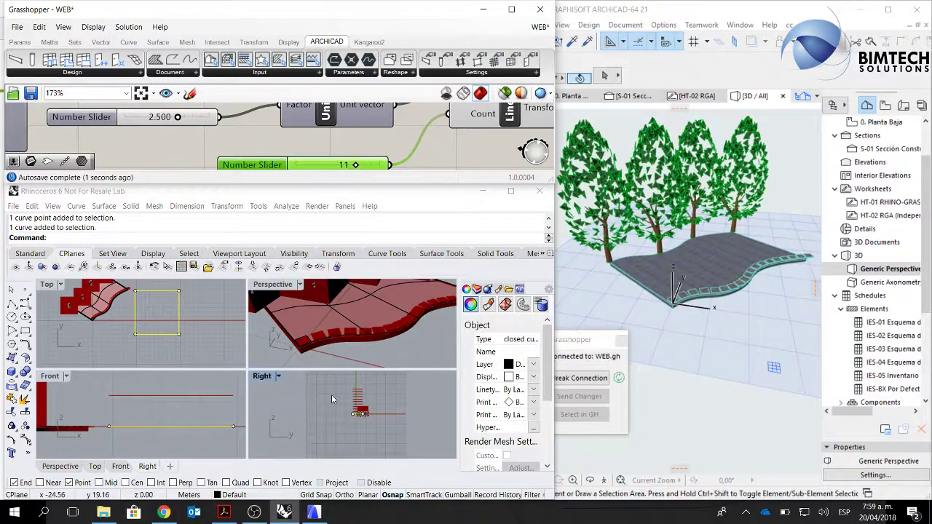
scroll(331, 399, "up", 2)
scroll(378, 145, "down", 4)
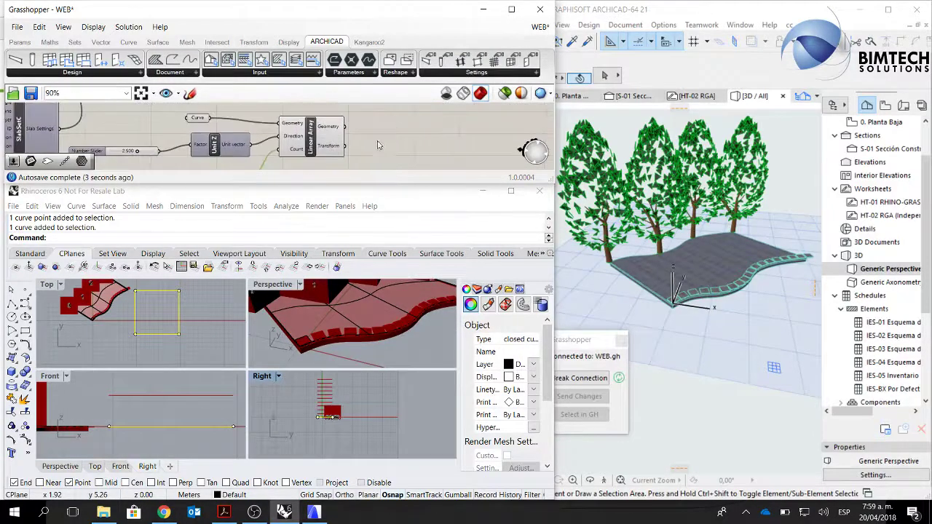
Add a Rotate 3D component beside Linear Array and connect the array's Geometry output to its Geometry input.
scroll(527, 150, "up", 1)
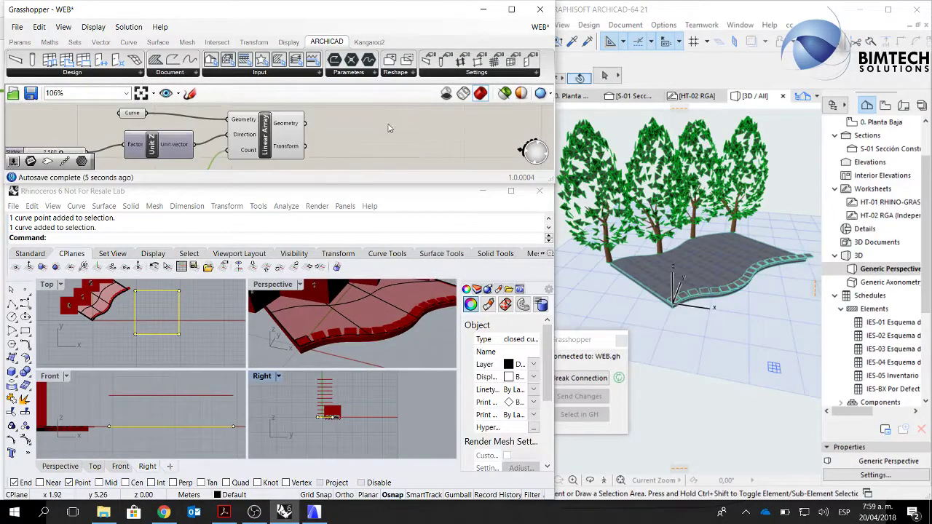
right_click_drag(375, 131, 315, 136)
scroll(357, 136, "down", 1)
scroll(315, 136, "up", 1)
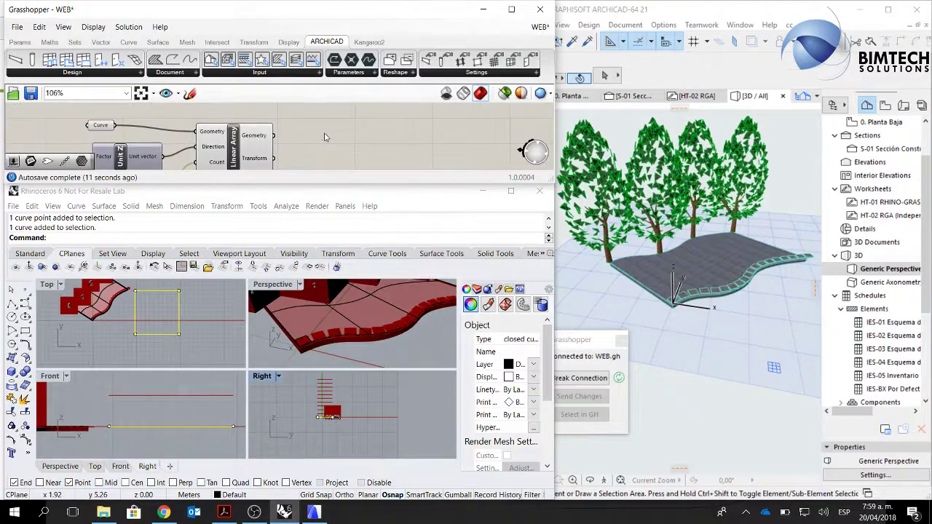
double_click(326, 133)
type("rotate")
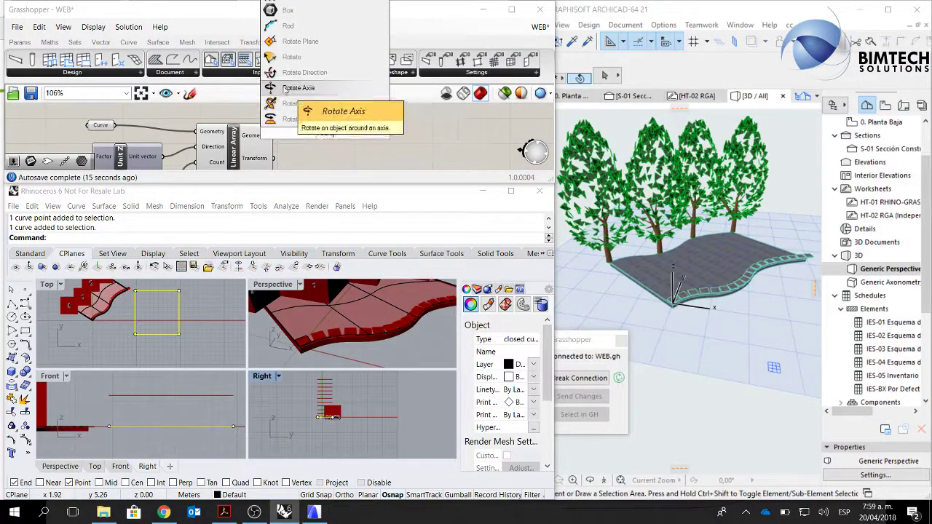
left_click(297, 103)
left_click_drag(328, 142, 312, 126)
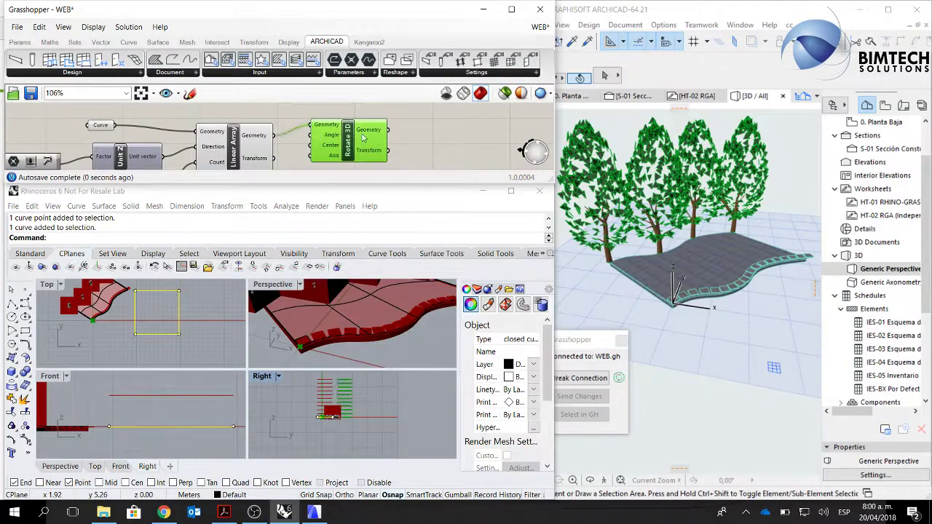
left_click_drag(354, 148, 385, 153)
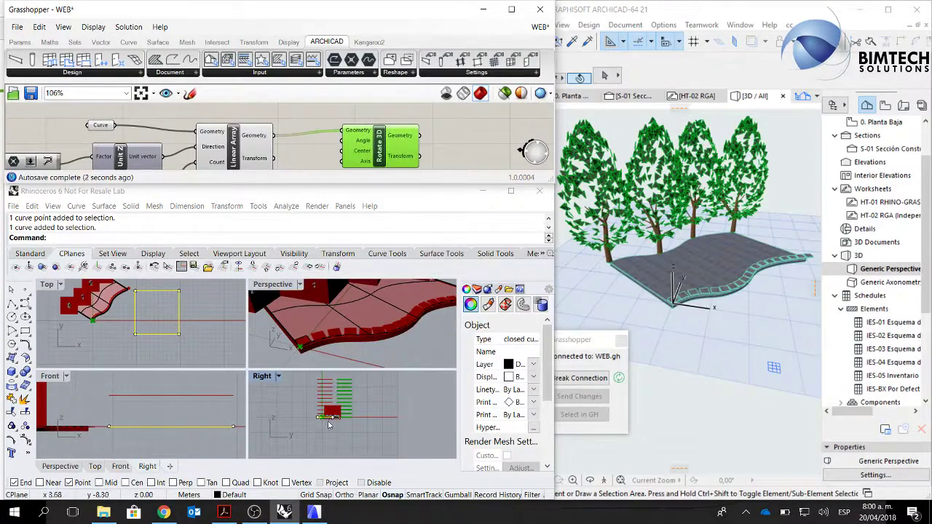
right_click_drag(362, 140, 396, 155)
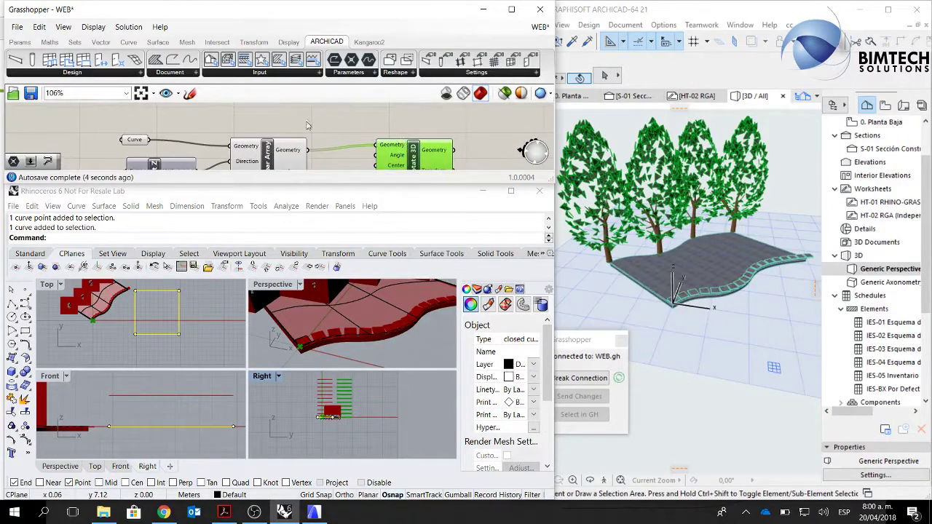
Add an Area component above Linear Array and connect the Curve parameter to its Geometry input.
double_click(308, 120)
type("M")
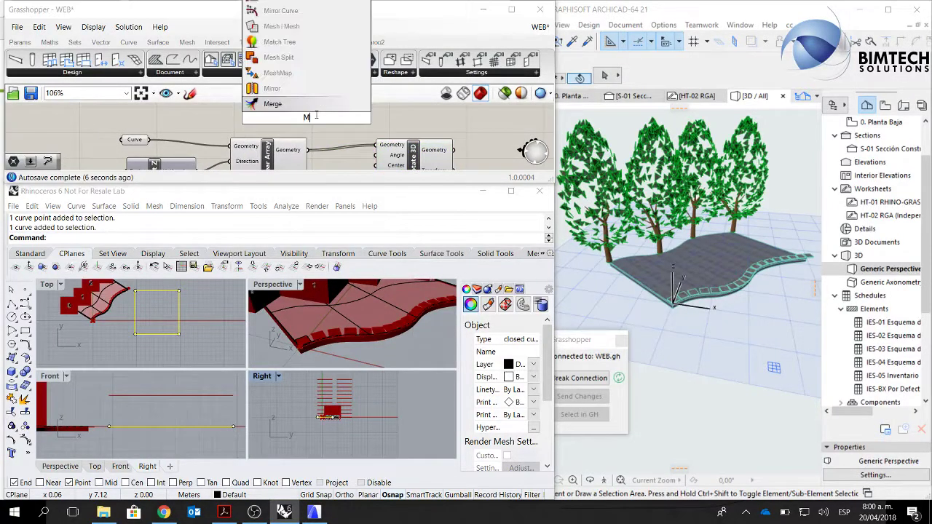
type("2")
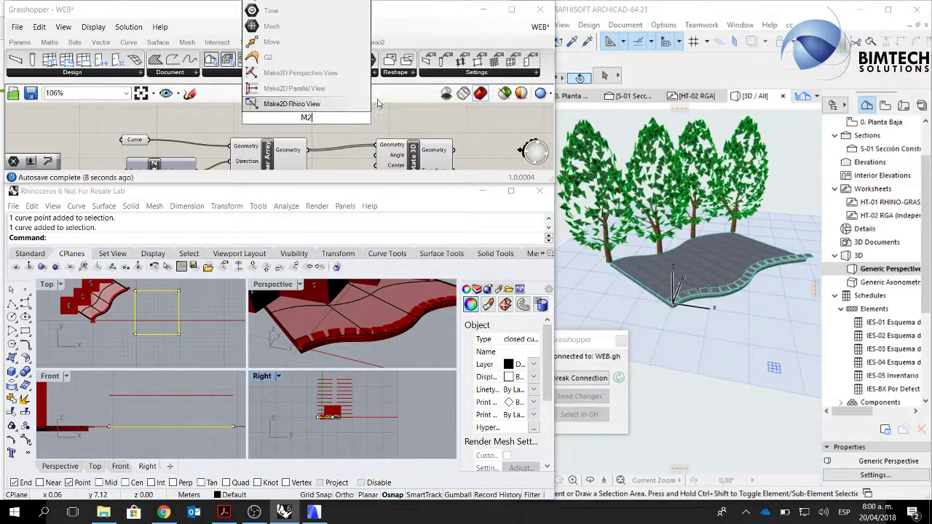
key("BackSpace")
key("BackSpace")
type("Area")
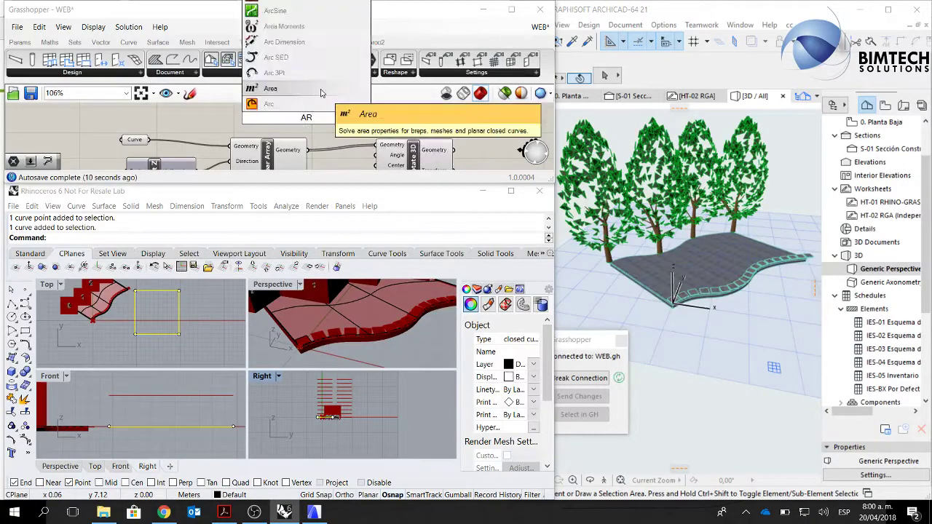
key("Return")
left_click_drag(148, 139, 260, 122)
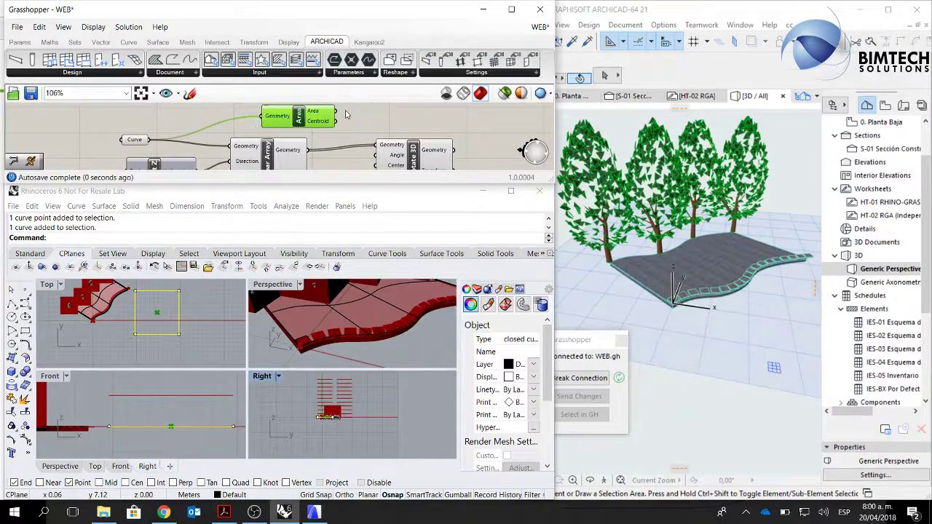
Connect the Area component's Centroid output to the Center input of Rotate 3D.
left_click_drag(336, 121, 376, 166)
scroll(401, 156, "down", 3)
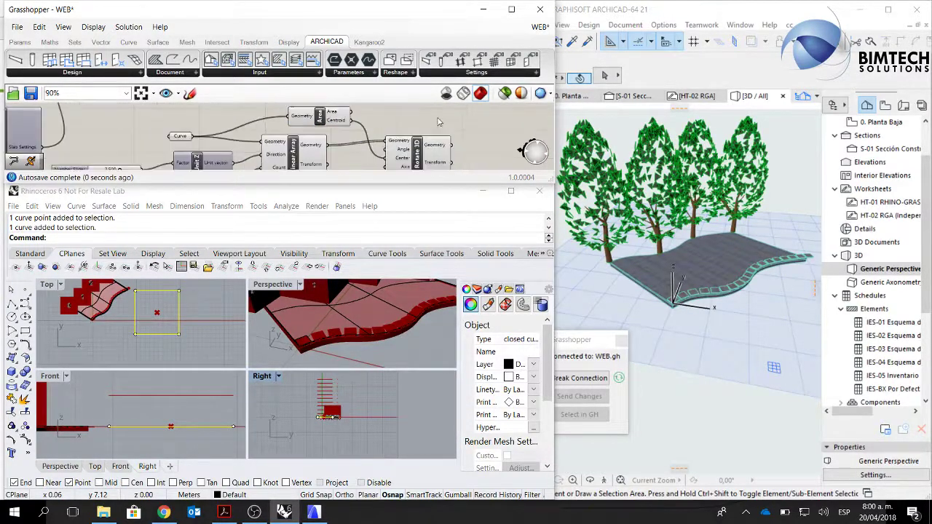
scroll(400, 154, "up", 3)
left_click(402, 140)
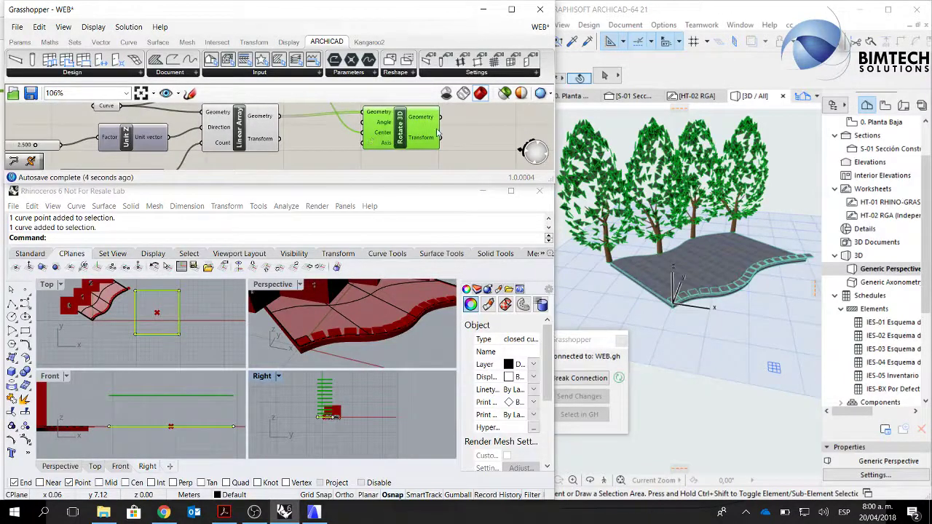
double_click(371, 158)
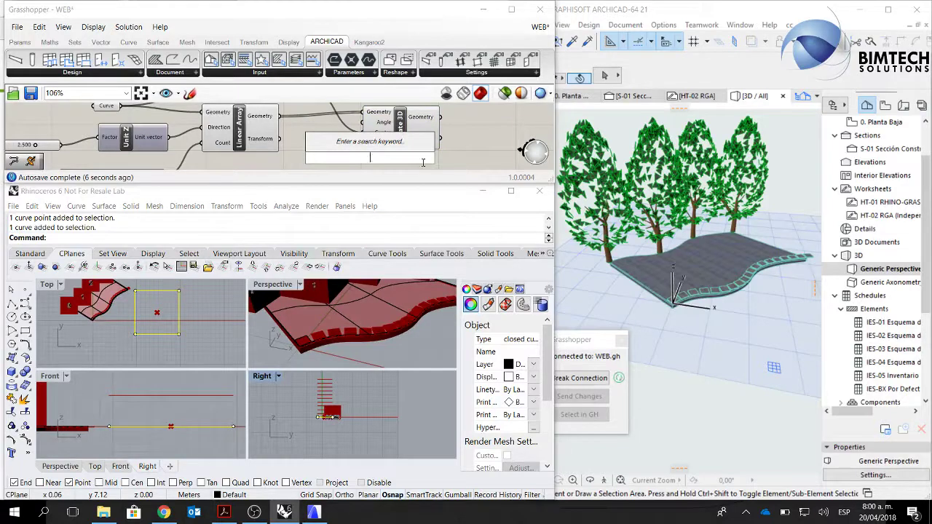
type("NUM")
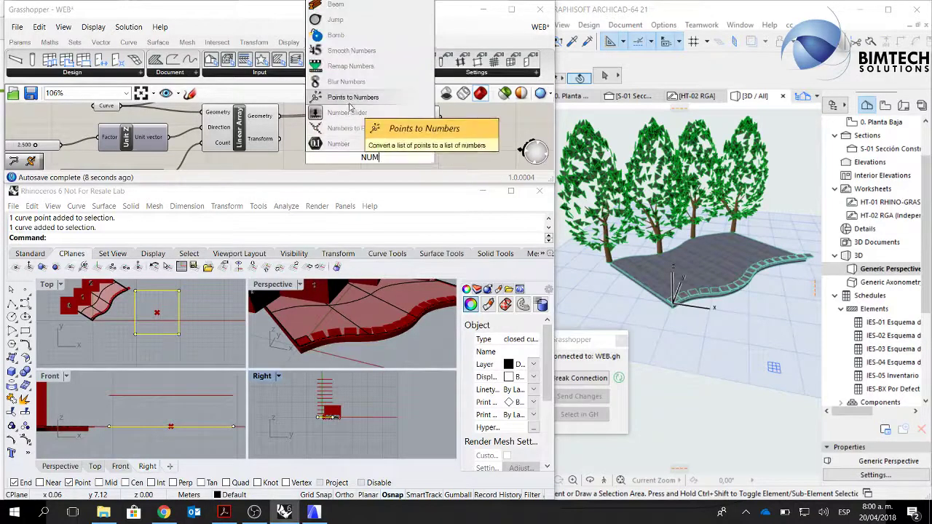
left_click(348, 103)
left_click(370, 153)
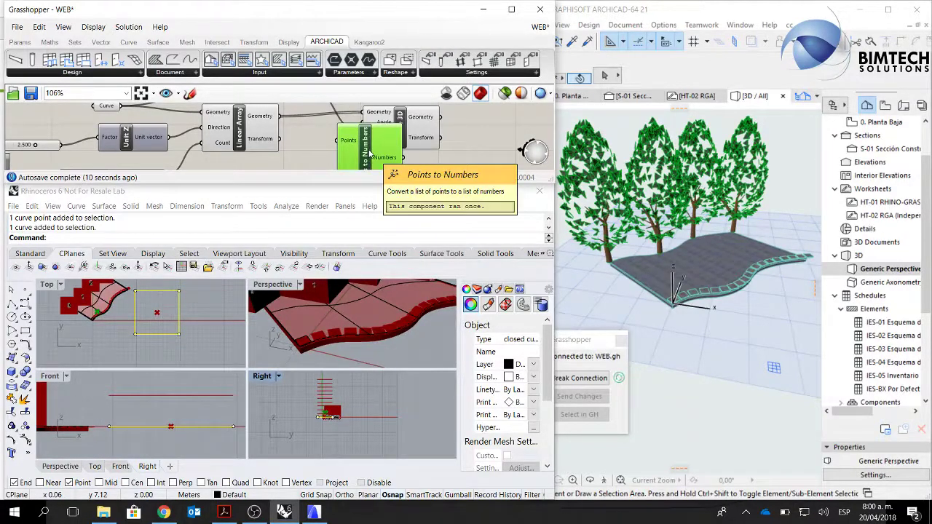
key("Delete")
Add a Number Slider below Rotate 3D, connect it to the Angle input and set it to 0.551.
double_click(360, 166)
type("NUM")
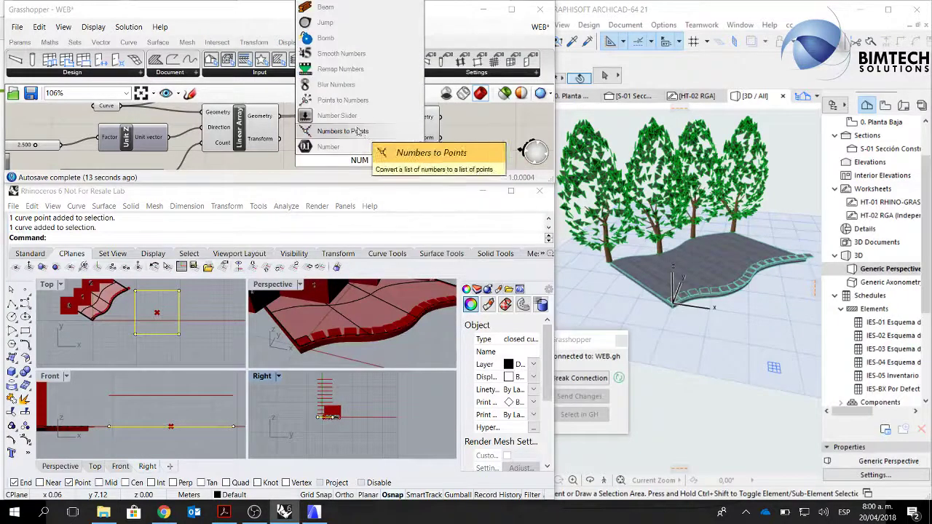
left_click(350, 118)
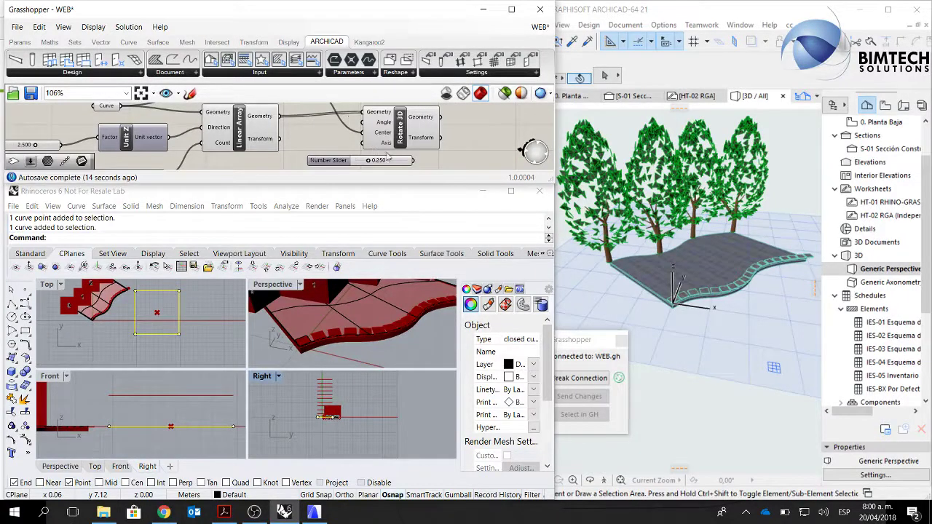
left_click_drag(413, 161, 366, 122)
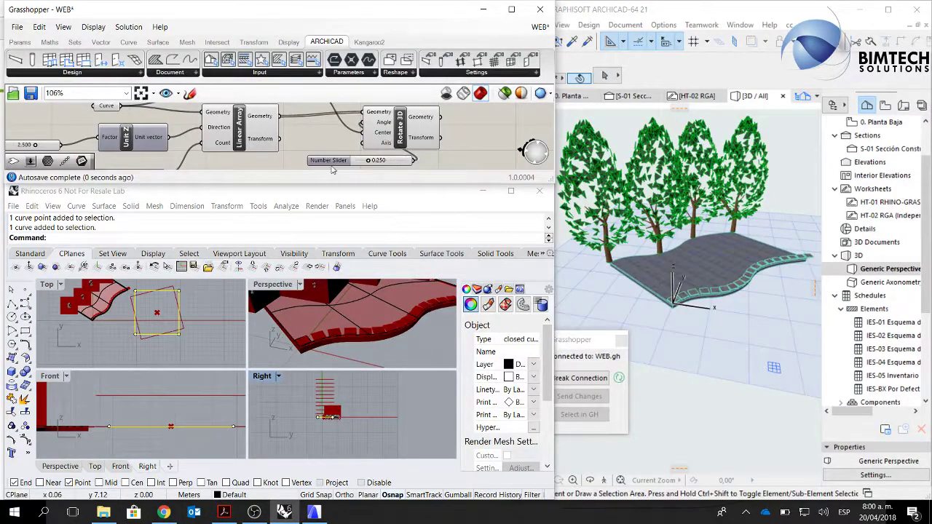
left_click_drag(337, 166, 276, 165)
left_click_drag(398, 132, 417, 136)
Examine the rotated stack of floor curves in Rhino's Perspective viewport.
scroll(360, 313, "down", 3)
scroll(356, 412, "down", 5)
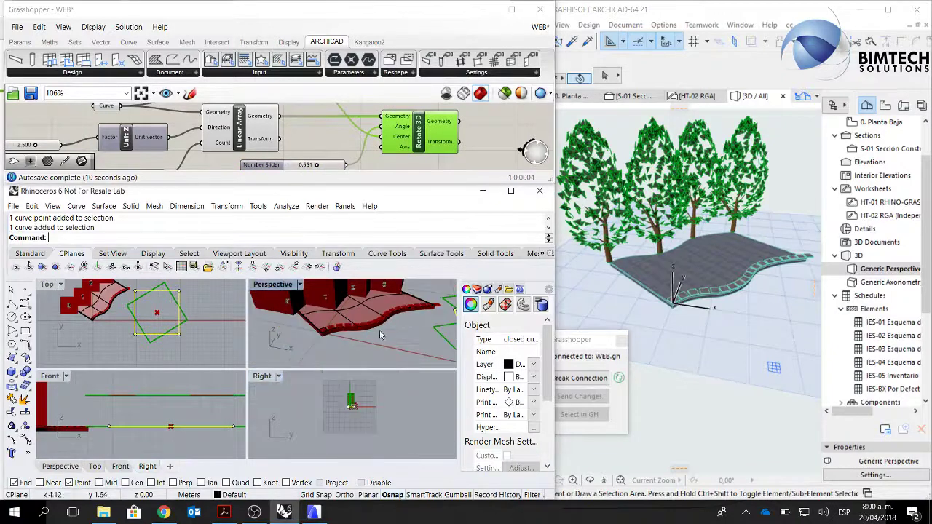
scroll(408, 328, "down", 5)
right_click_drag(412, 327, 357, 323)
scroll(443, 329, "up", 5)
scroll(415, 334, "down", 8)
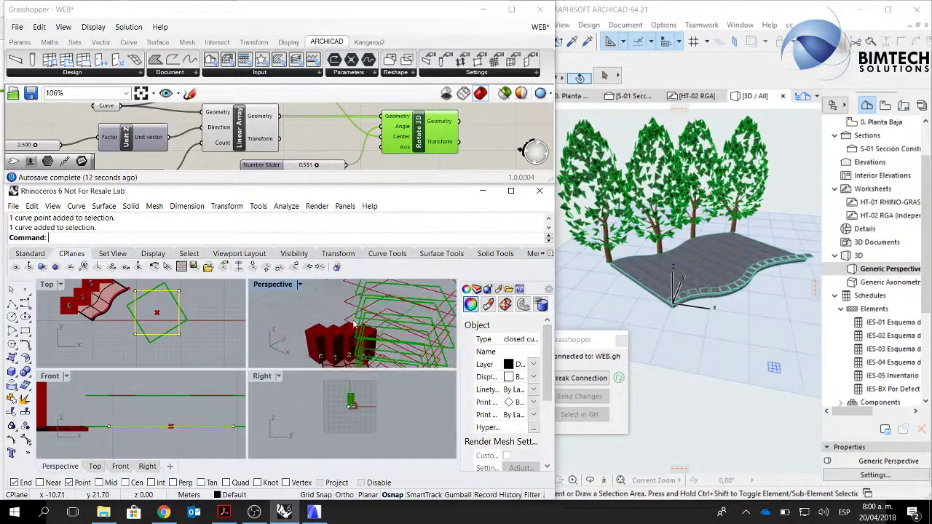
scroll(379, 343, "up", 6)
scroll(375, 348, "down", 4)
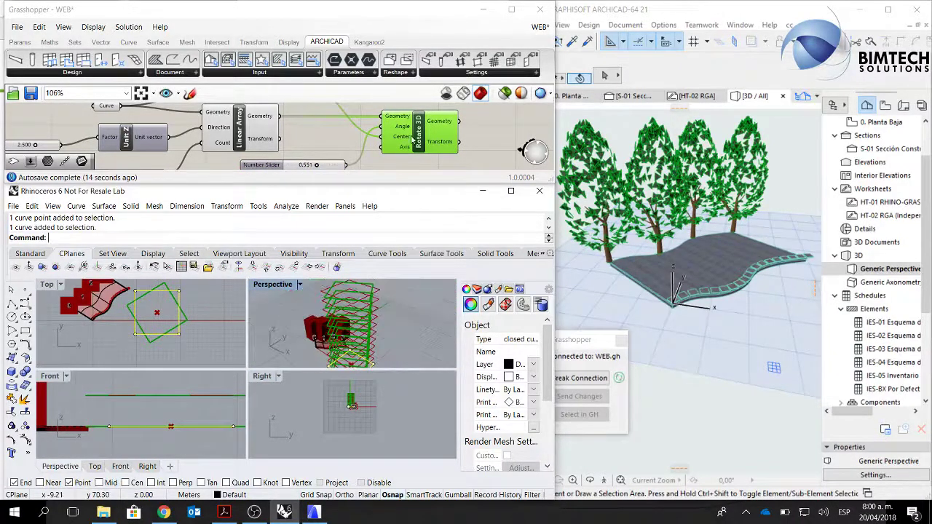
Move Rotate 3D farther from Linear Array and place an ARCHICAD Slab component above the Curve parameter.
left_click_drag(418, 135, 434, 136)
scroll(382, 161, "down", 5)
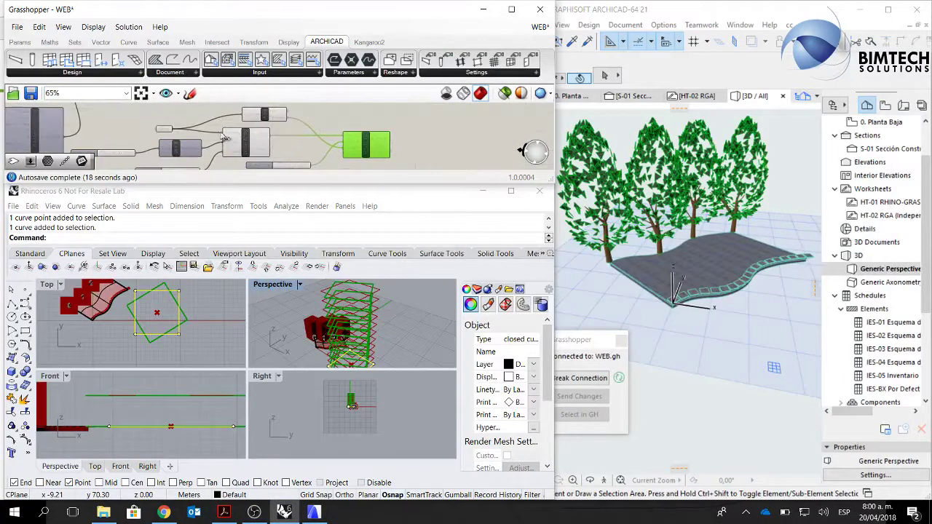
scroll(233, 134, "up", 3)
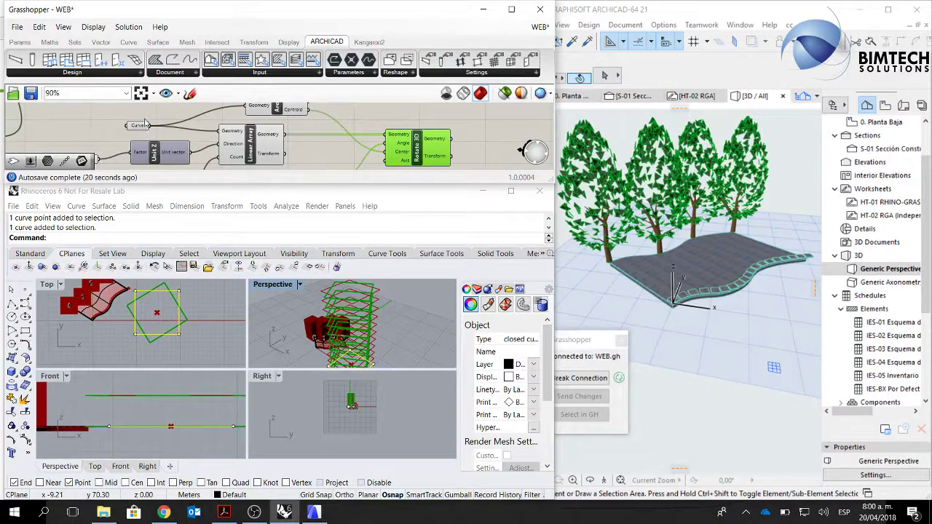
left_click(138, 126)
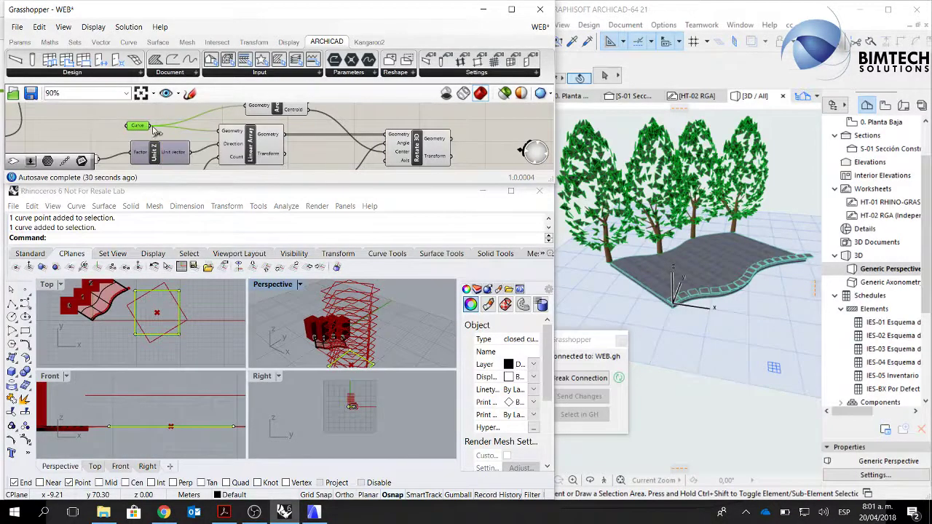
scroll(228, 129, "down", 1)
right_click_drag(228, 129, 237, 132)
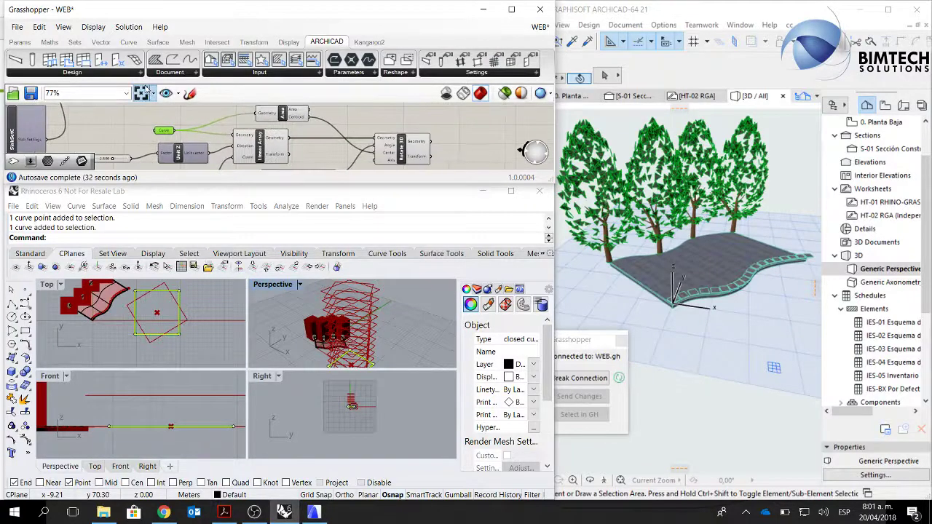
left_click(141, 73)
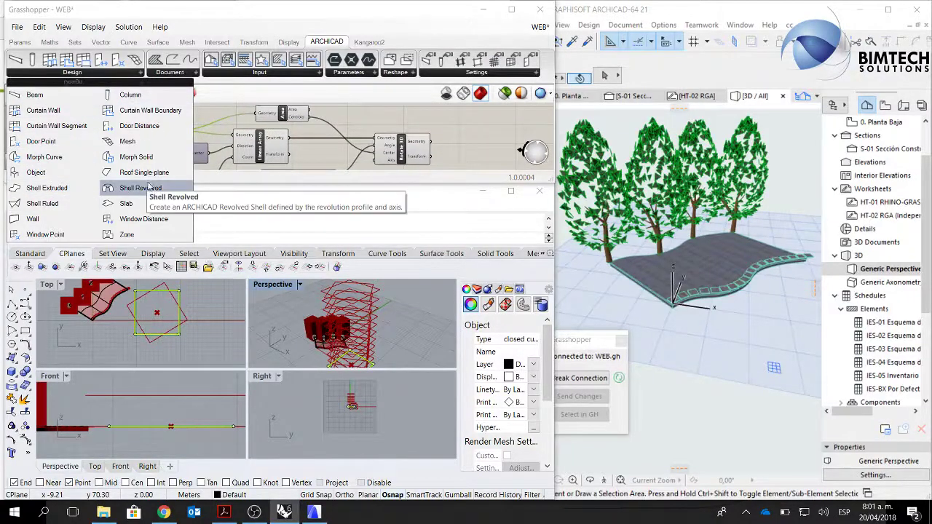
left_click(139, 204)
left_click(188, 113)
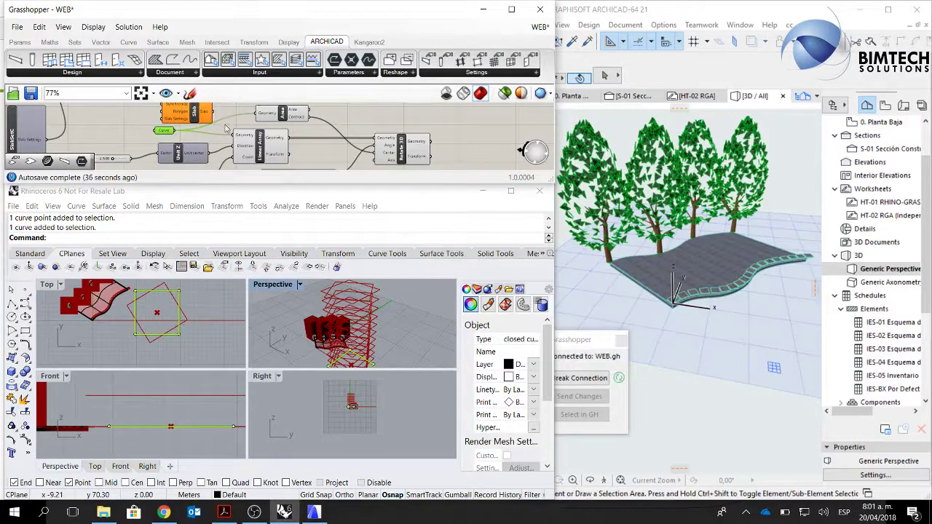
Connect the Curve parameter to the Slab component's Polygon input and check the slab in the ARCHICAD 3D view.
right_click_drag(226, 129, 270, 146)
mouse_move(204, 149)
left_mouse_down()
mouse_move(170, 150)
mouse_move(211, 135)
left_mouse_up()
scroll(616, 275, "down", 2)
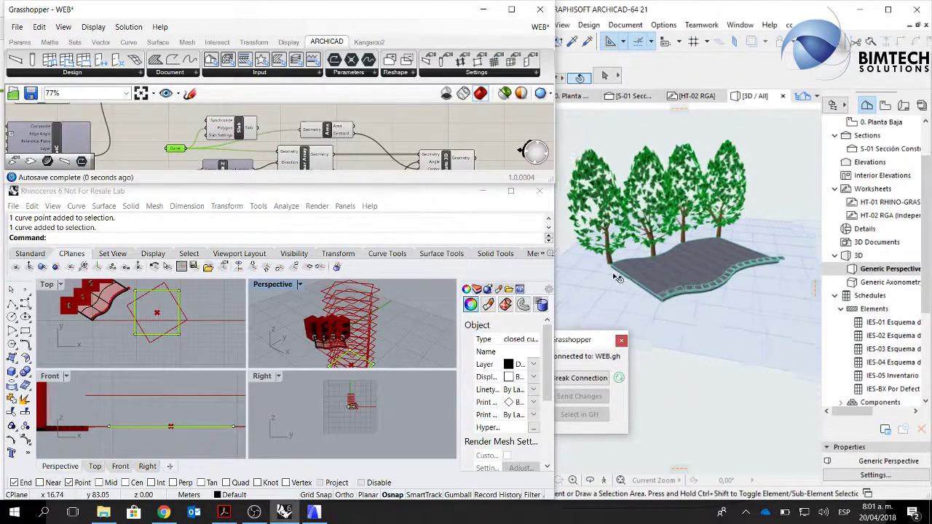
middle_click_drag(745, 321, 626, 285)
scroll(635, 278, "down", 3)
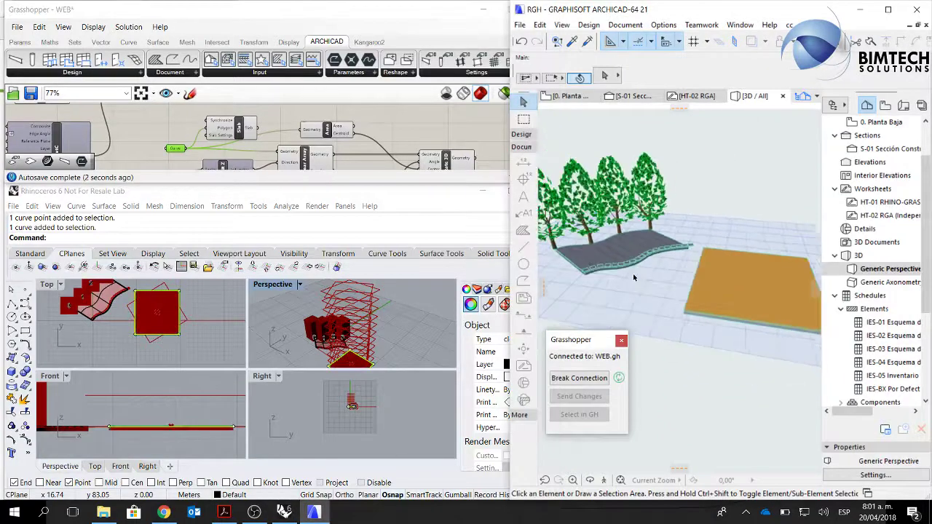
middle_click_drag(711, 275, 648, 272)
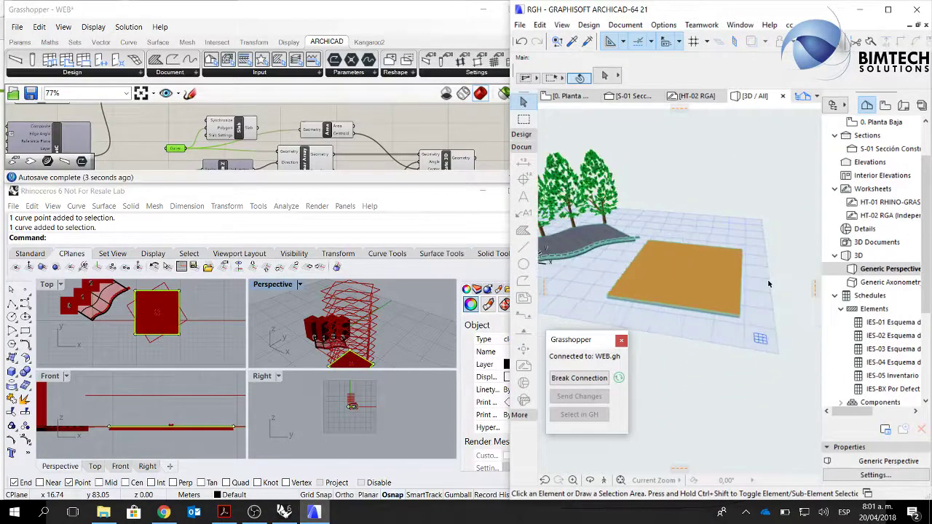
Disconnect the Curve parameter from the Slab component's Polygon input.
left_click(208, 133)
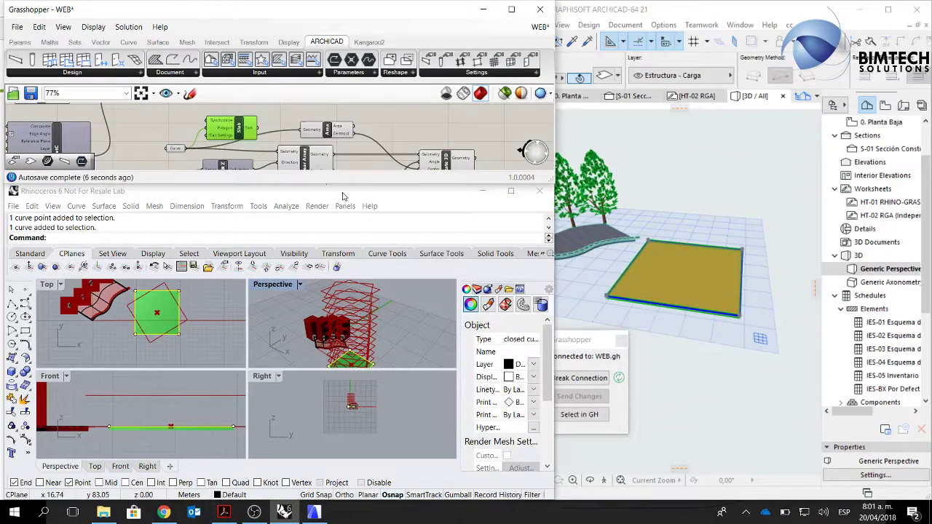
right_click(235, 127)
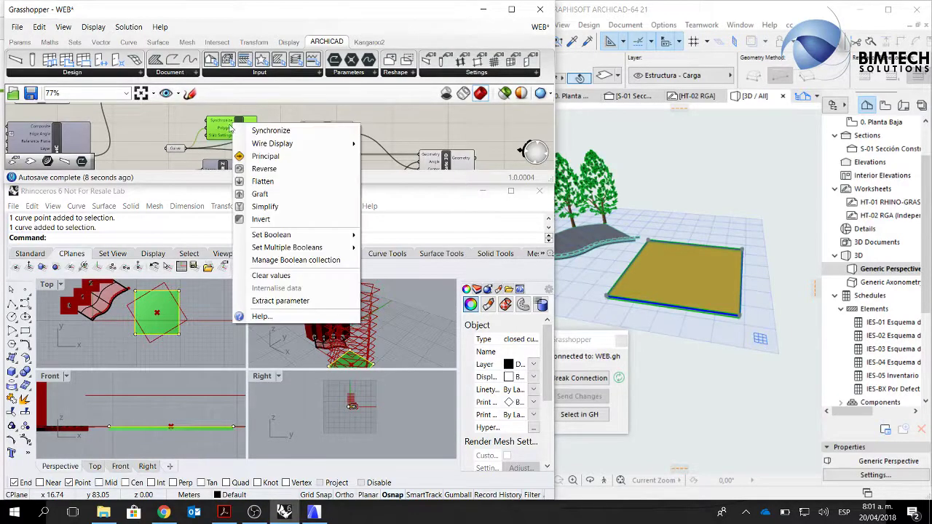
right_click(213, 131)
right_click(211, 131)
mouse_move(262, 178)
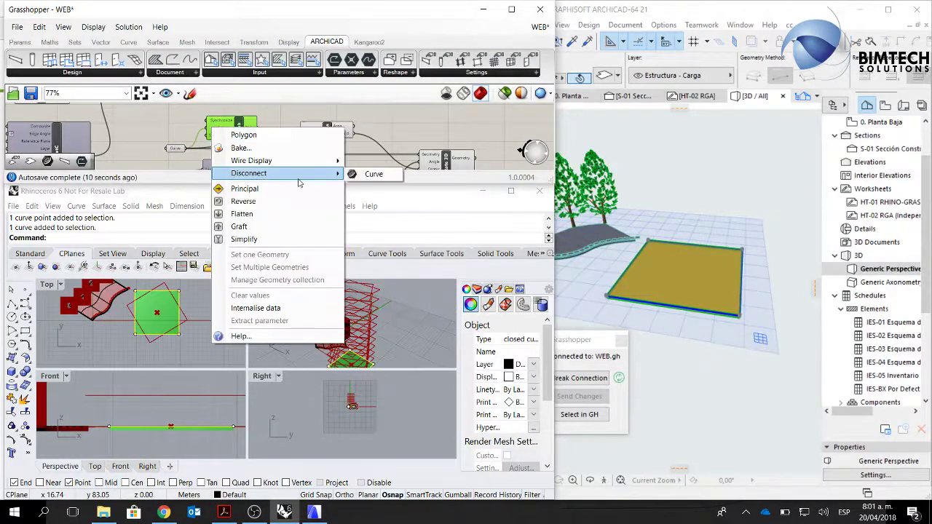
left_click(374, 173)
Move the Slab component beyond Rotate 3D, connect Rotate 3D's Geometry output to Polygon, and inspect the slabs in ARCHICAD.
left_click_drag(481, 136, 520, 125)
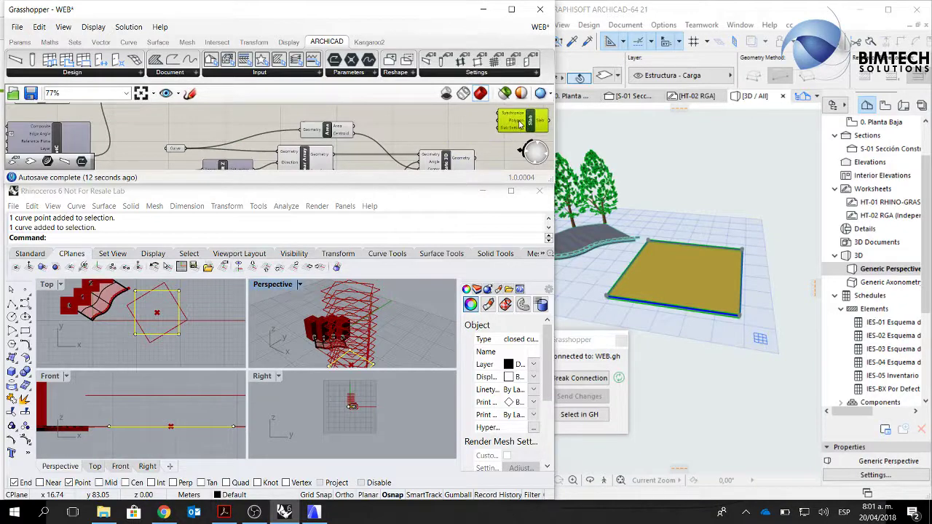
right_click_drag(468, 139, 412, 132)
left_click_drag(421, 151, 484, 133)
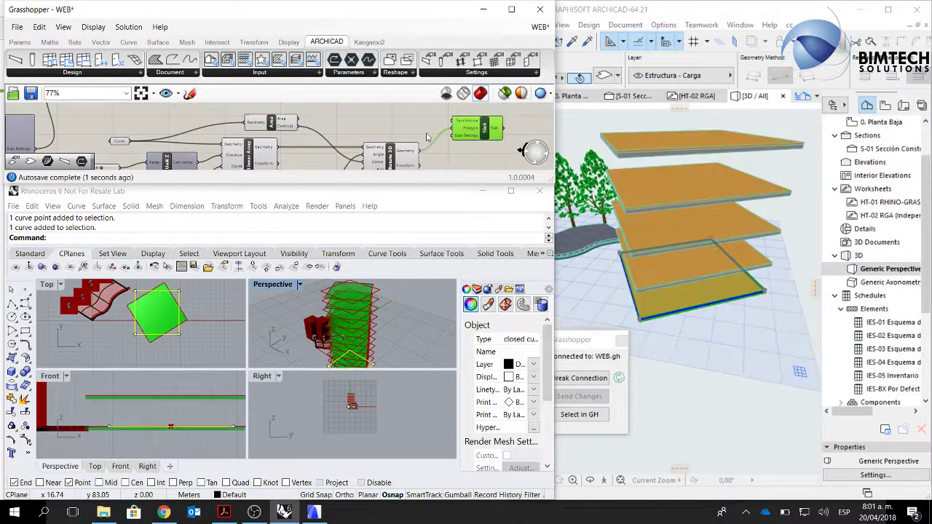
scroll(698, 255, "down", 5)
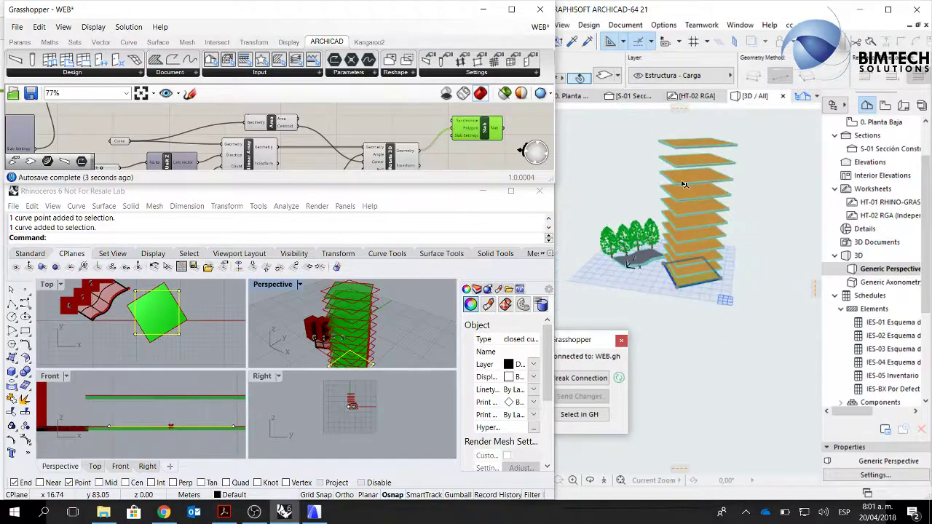
right_click(679, 219)
left_click(624, 190)
scroll(635, 209, "down", 1)
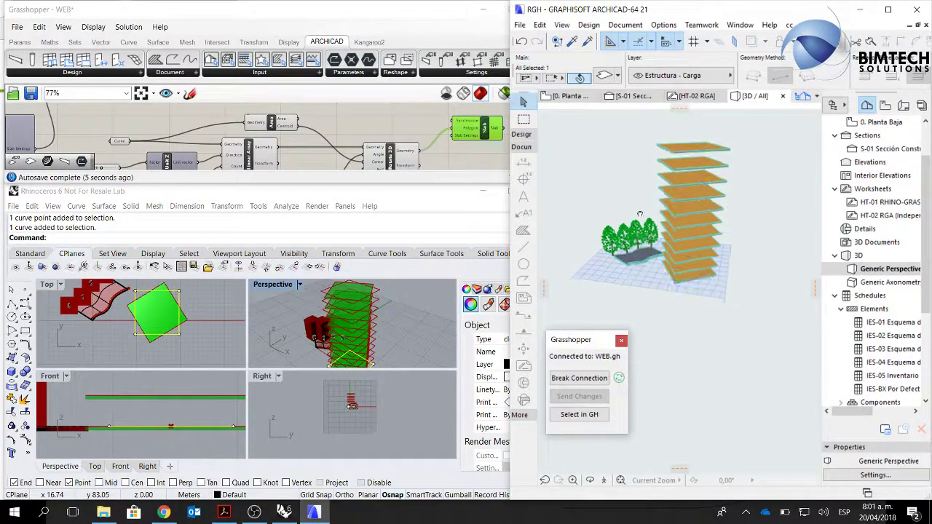
middle_click_drag(635, 210, 659, 250)
Set the rotation angle slider to 0.880 and check the rotated slab tower in the ARCHICAD 3D view.
scroll(382, 142, "down", 3)
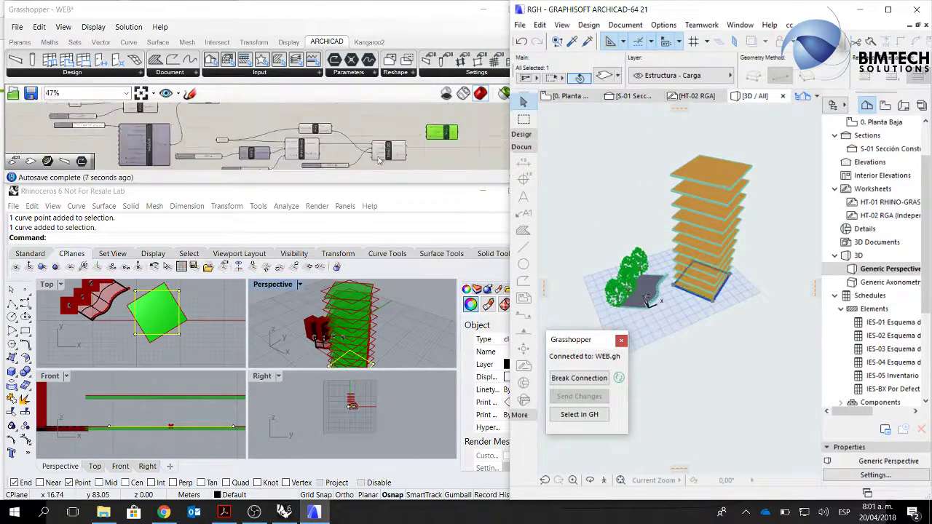
middle_click(366, 167)
scroll(343, 167, "up", 5)
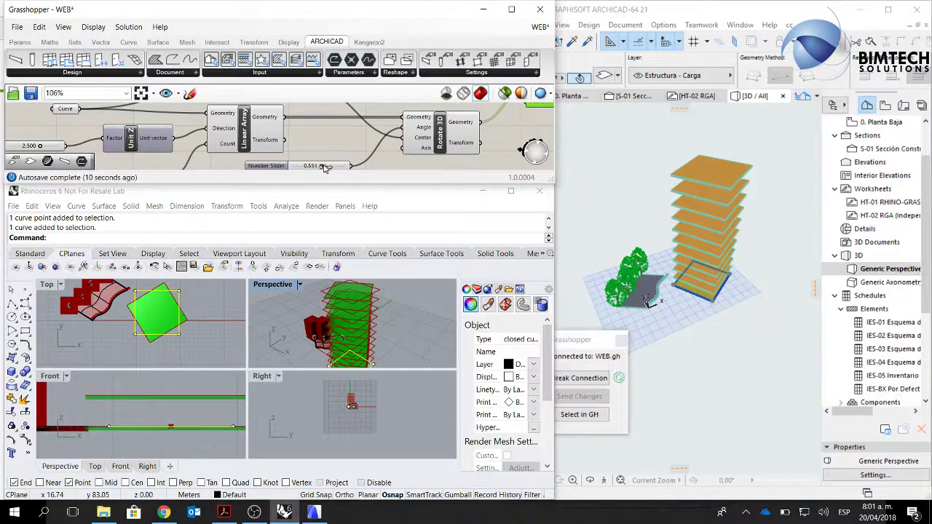
left_click_drag(325, 167, 339, 168)
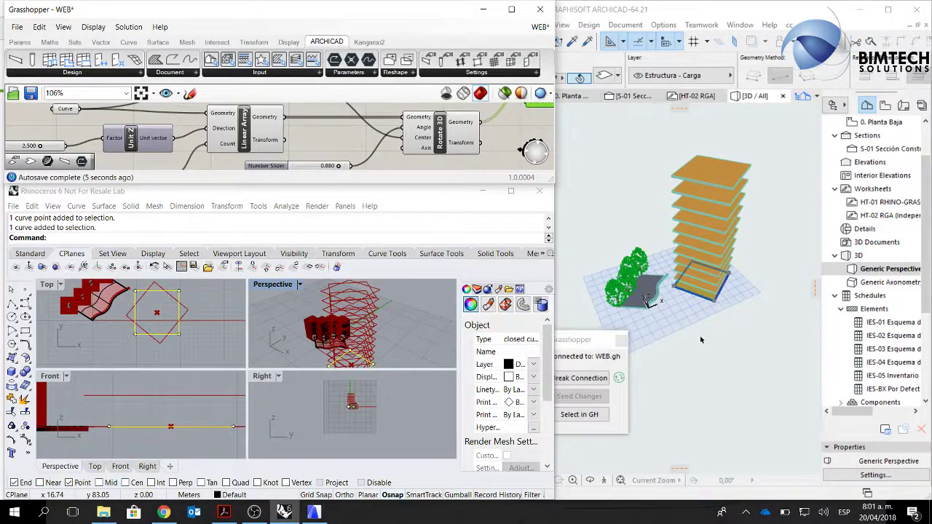
left_click(695, 328)
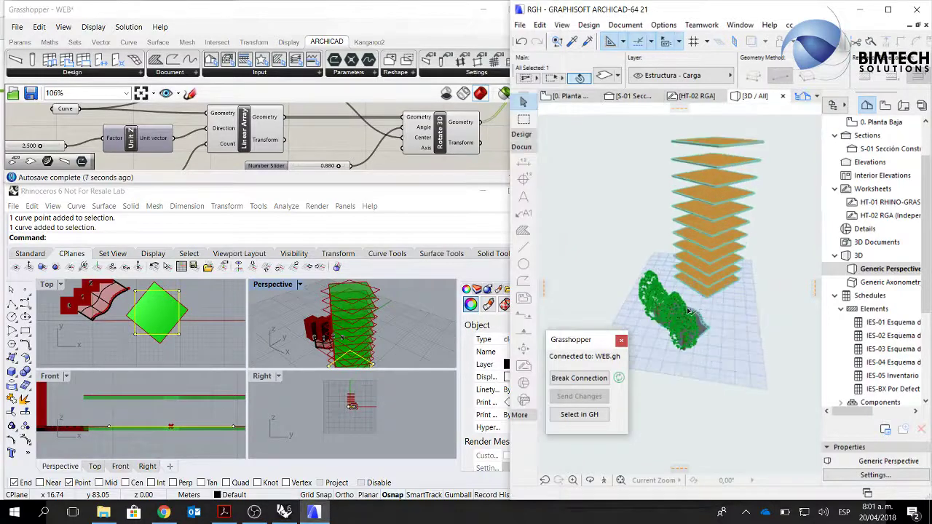
Set the number slider feeding the Linear Array's Count input to 15.
scroll(727, 280, "down", 2)
scroll(699, 294, "up", 2)
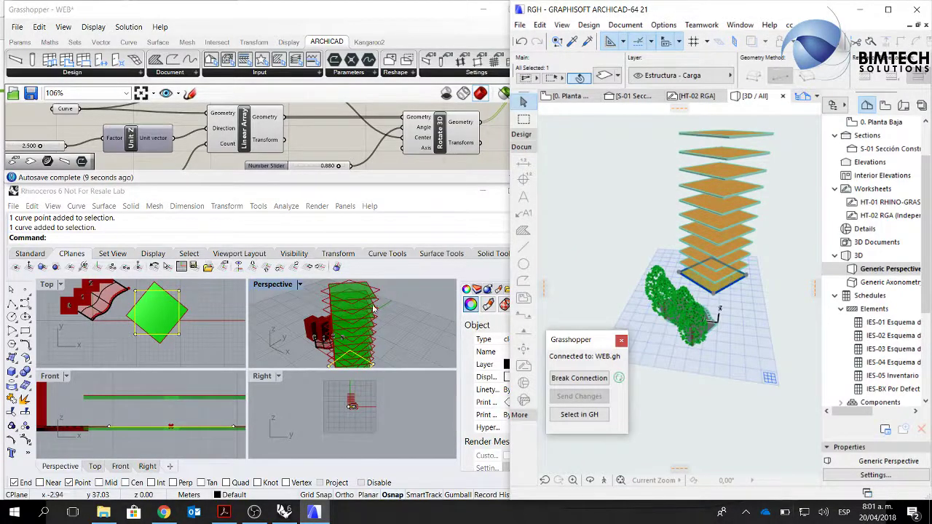
scroll(357, 133, "down", 4)
scroll(246, 157, "up", 4)
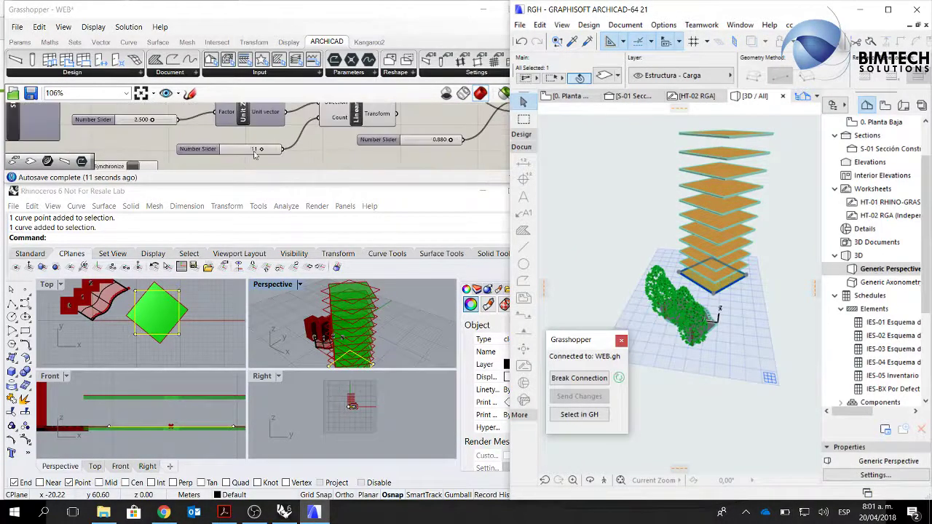
left_click_drag(259, 150, 284, 152)
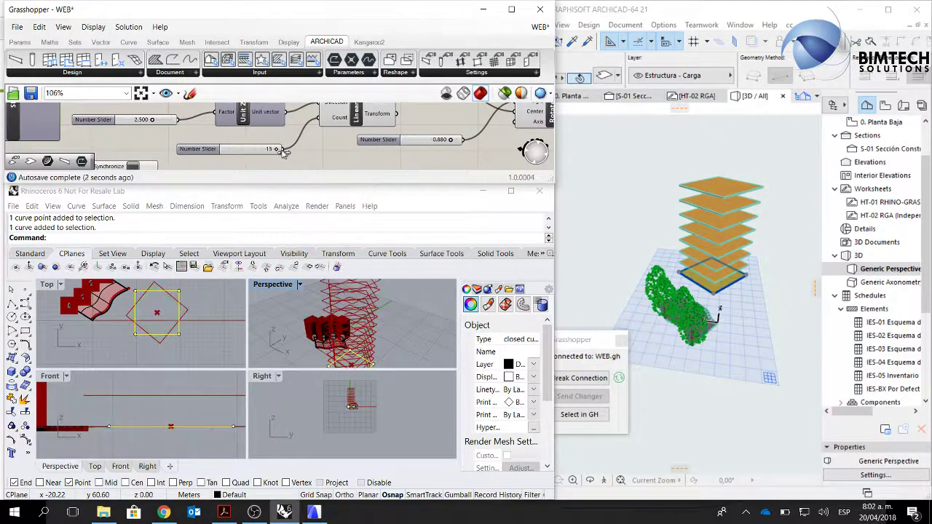
Set the number slider feeding the Unit Z Factor to 1.412 and inspect the slab tower in the ARCHICAD 3D view.
right_click_drag(225, 142, 274, 146)
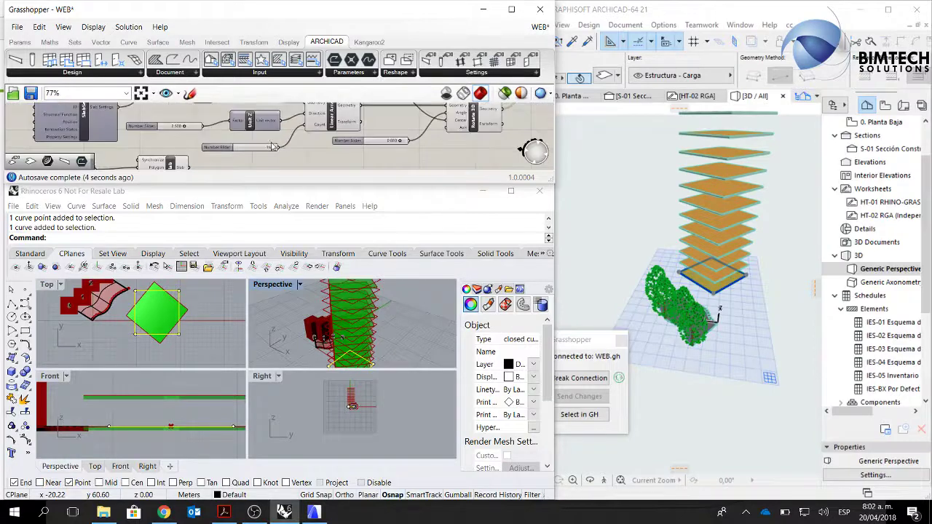
scroll(149, 130, "up", 1)
left_click_drag(209, 123, 192, 125)
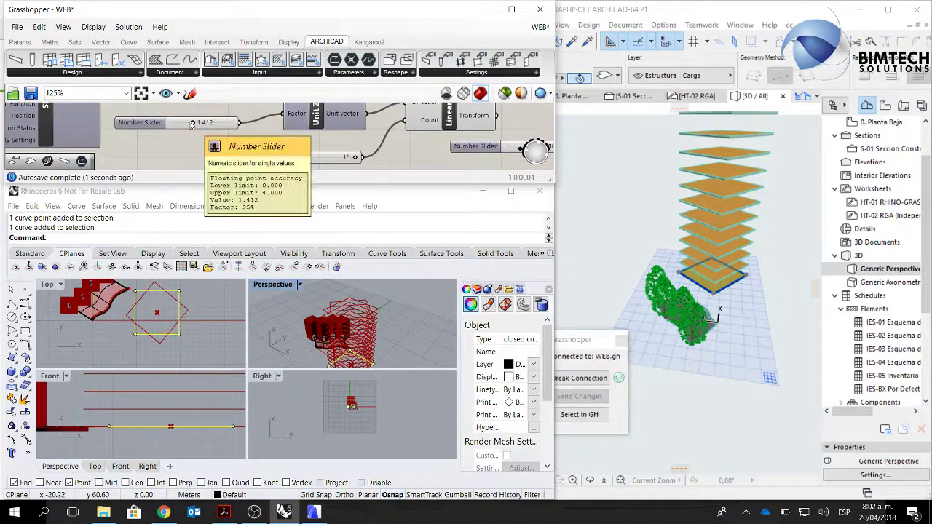
middle_click_drag(751, 328, 724, 320, "shift")
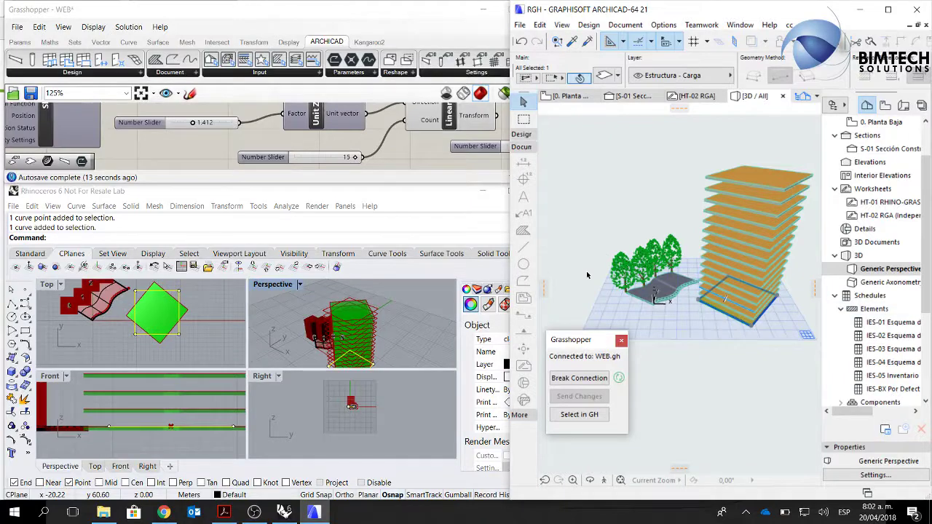
left_click_drag(596, 339, 596, 348)
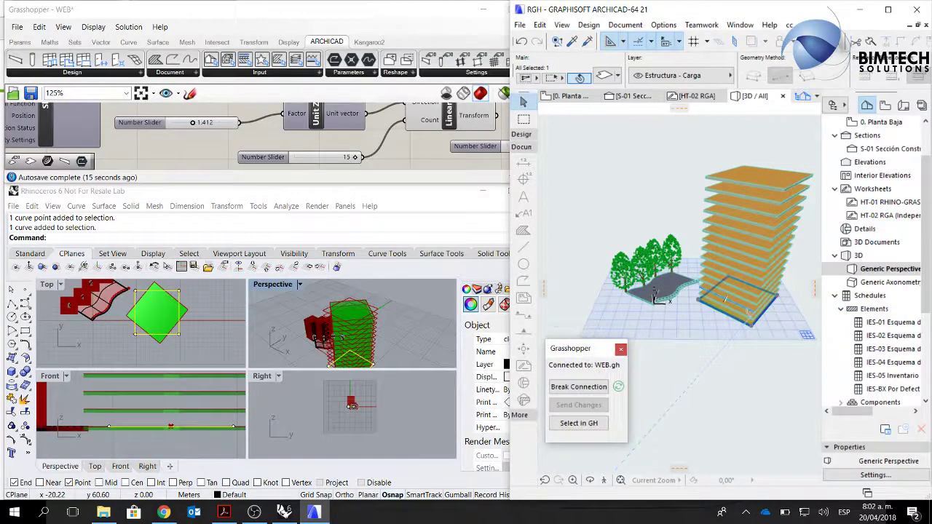
scroll(388, 143, "down", 5)
left_click(388, 143)
scroll(386, 138, "down", 3)
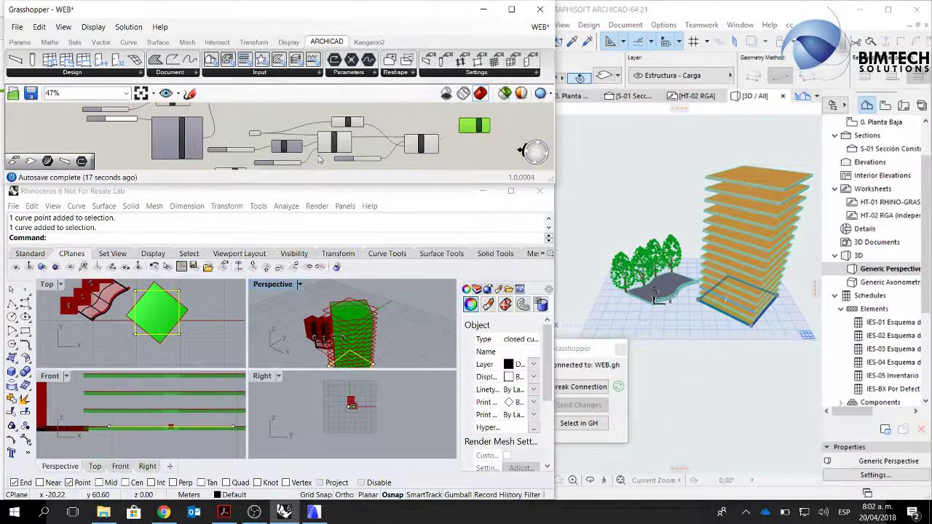